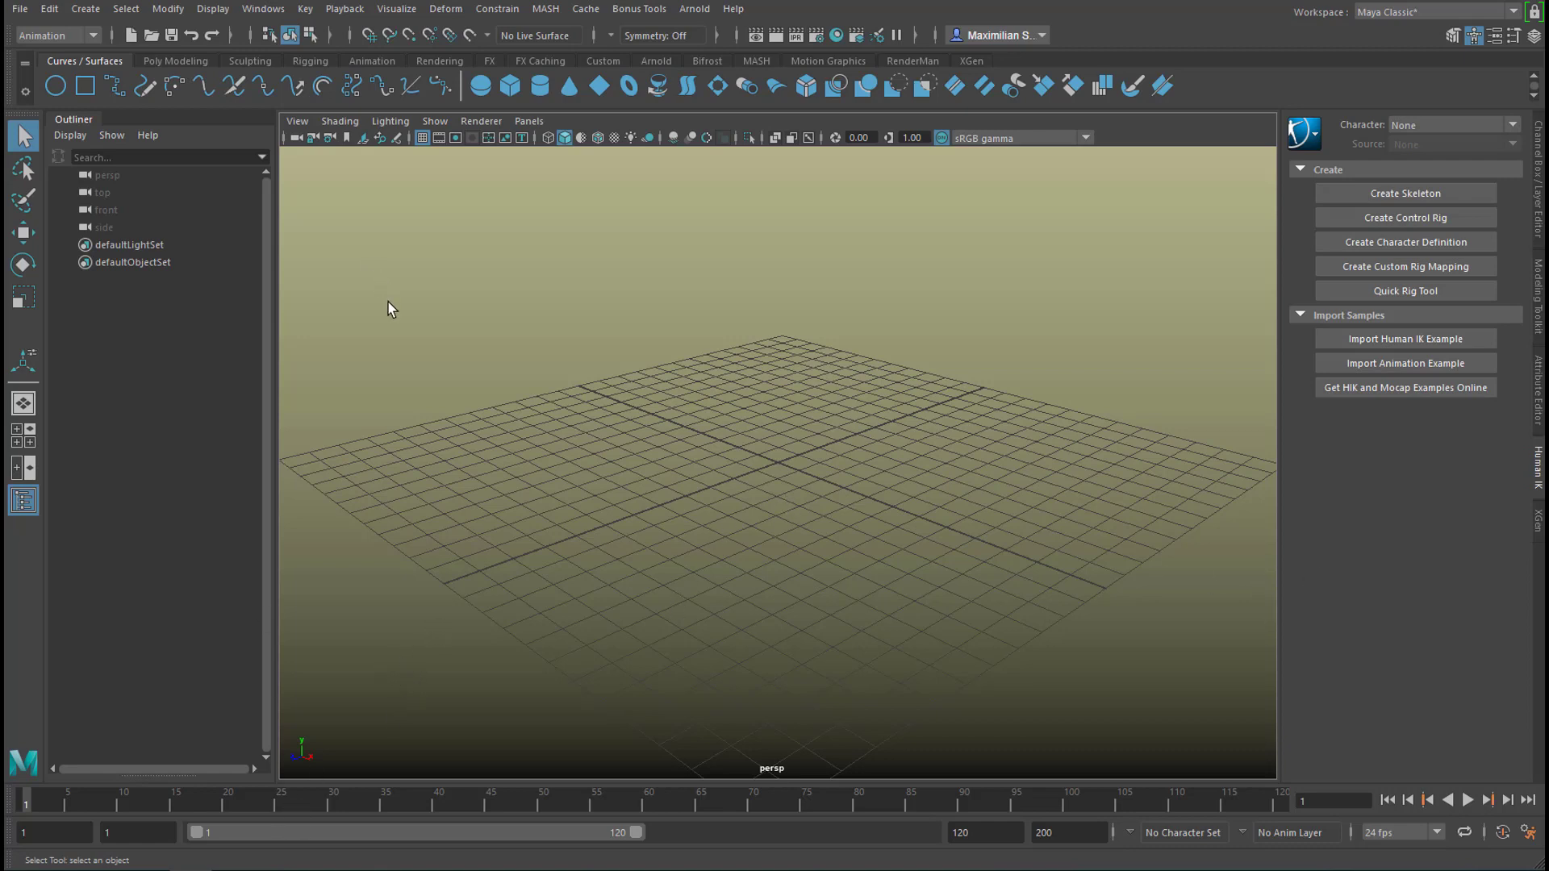
Open the Content Browser from the general editors.
{"action": "left_click", "coordinate": [263, 9]}
{"action": "mouse_move", "coordinate": [321, 74]}
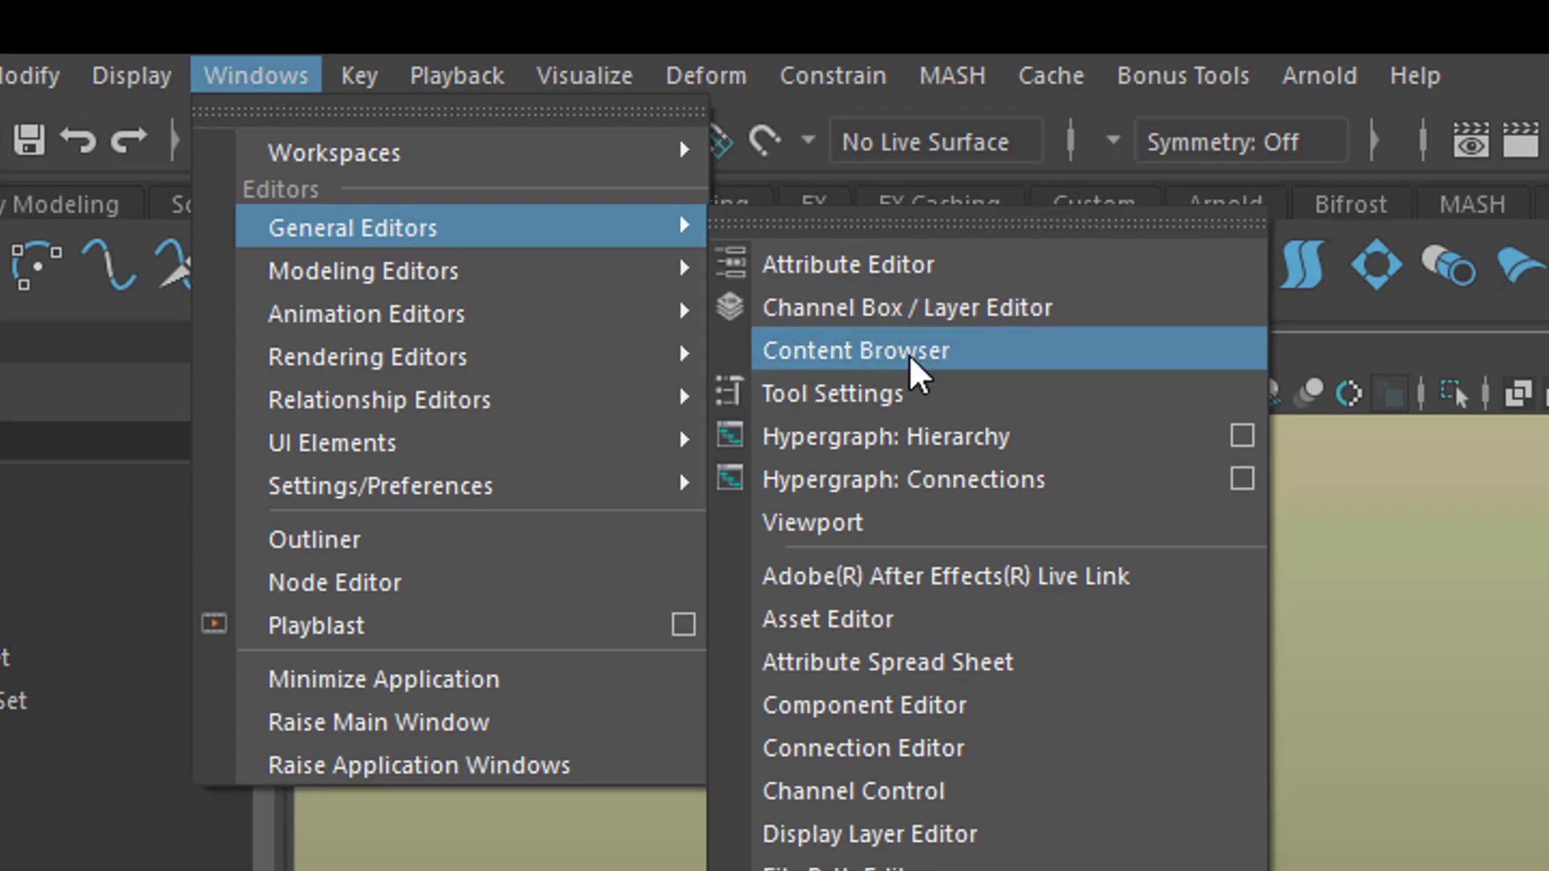
{"action": "left_click", "coordinate": [910, 358]}
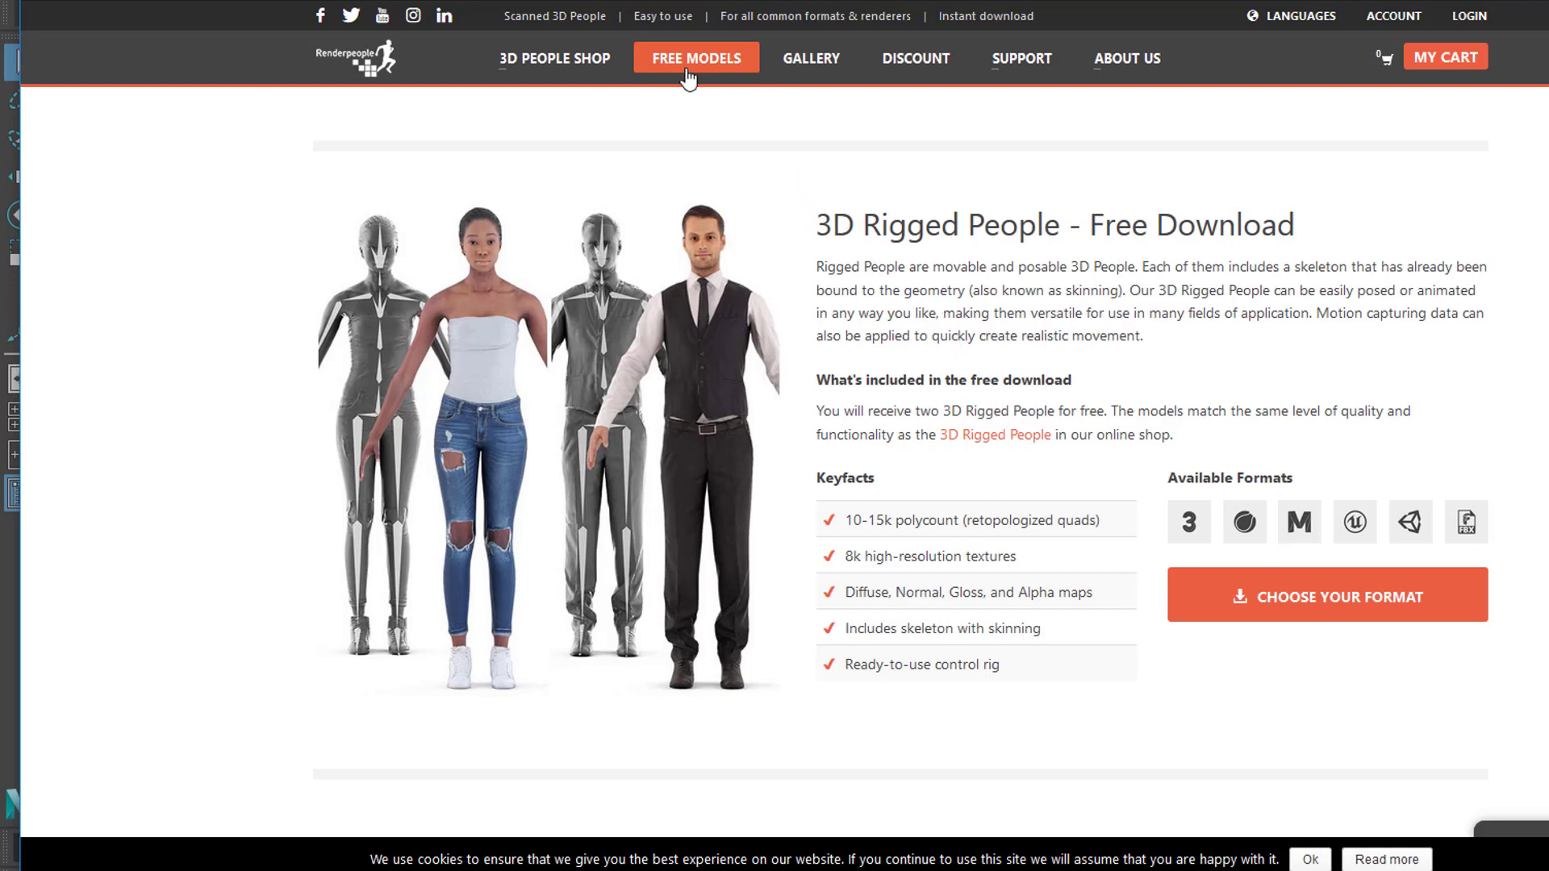
Browse the full 3D people catalogue in the shop on the Renderpeople website.
{"action": "left_click", "coordinate": [558, 63]}
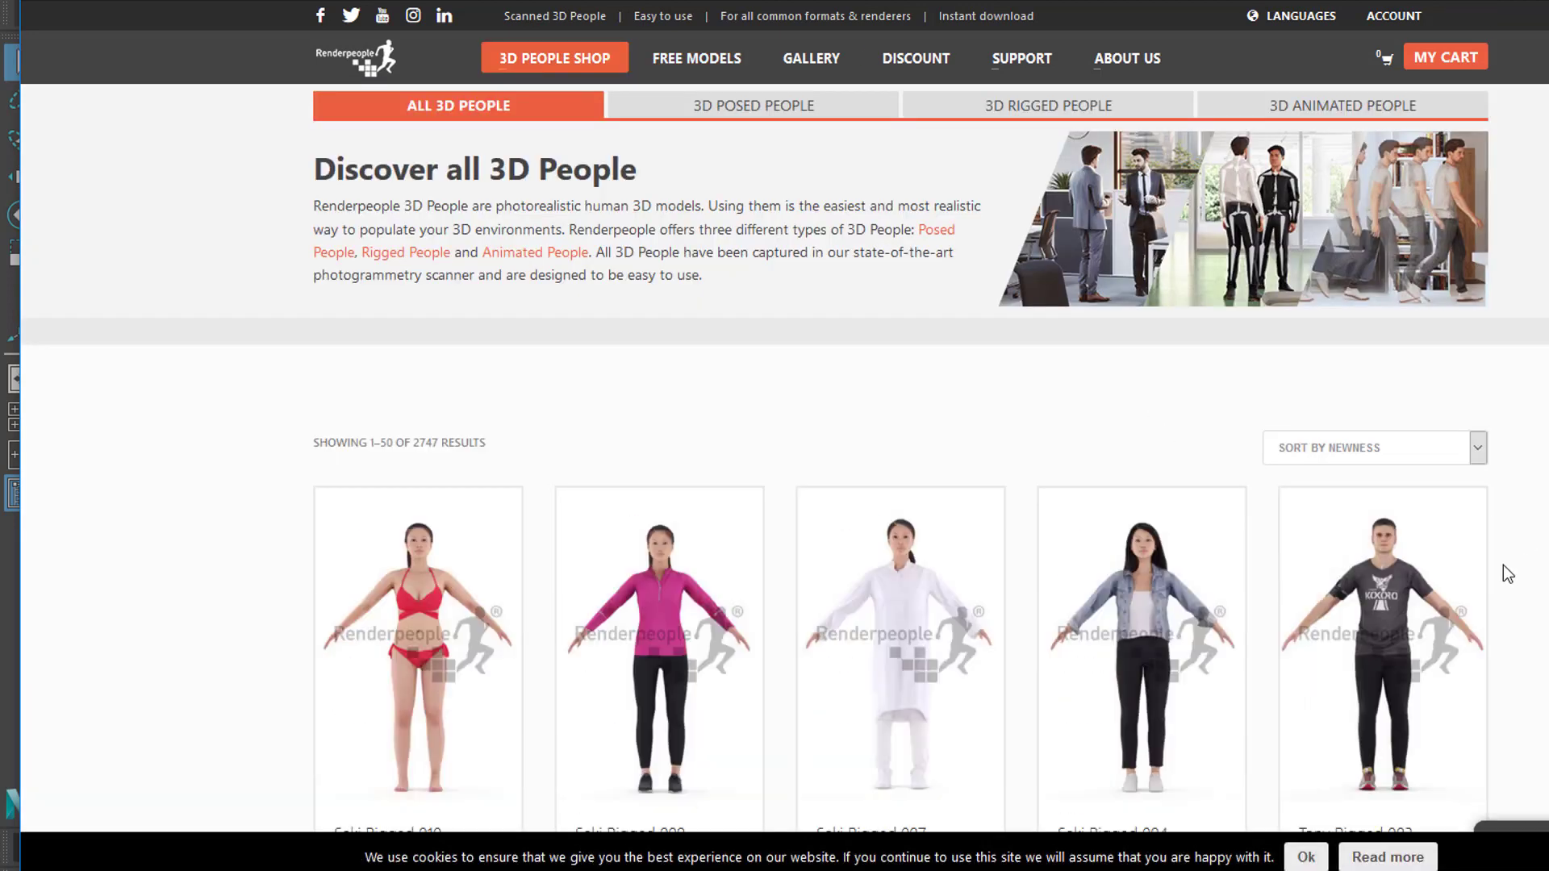
{"action": "scroll", "coordinate": [1508, 566], "scroll_direction": "down", "scroll_amount": 4}
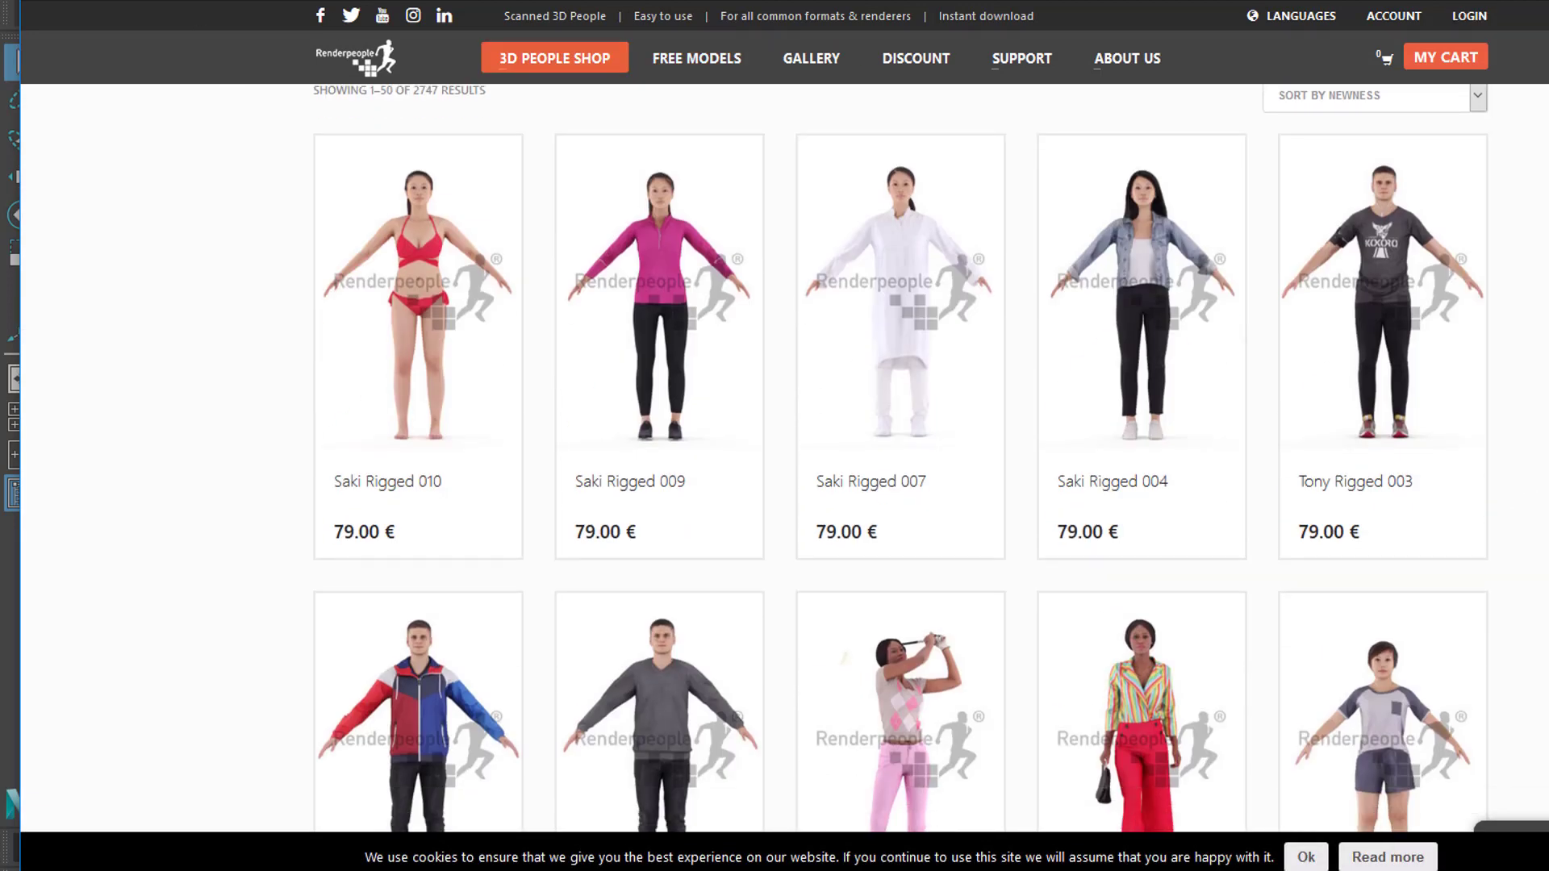
{"action": "key", "text": "alt+Left"}
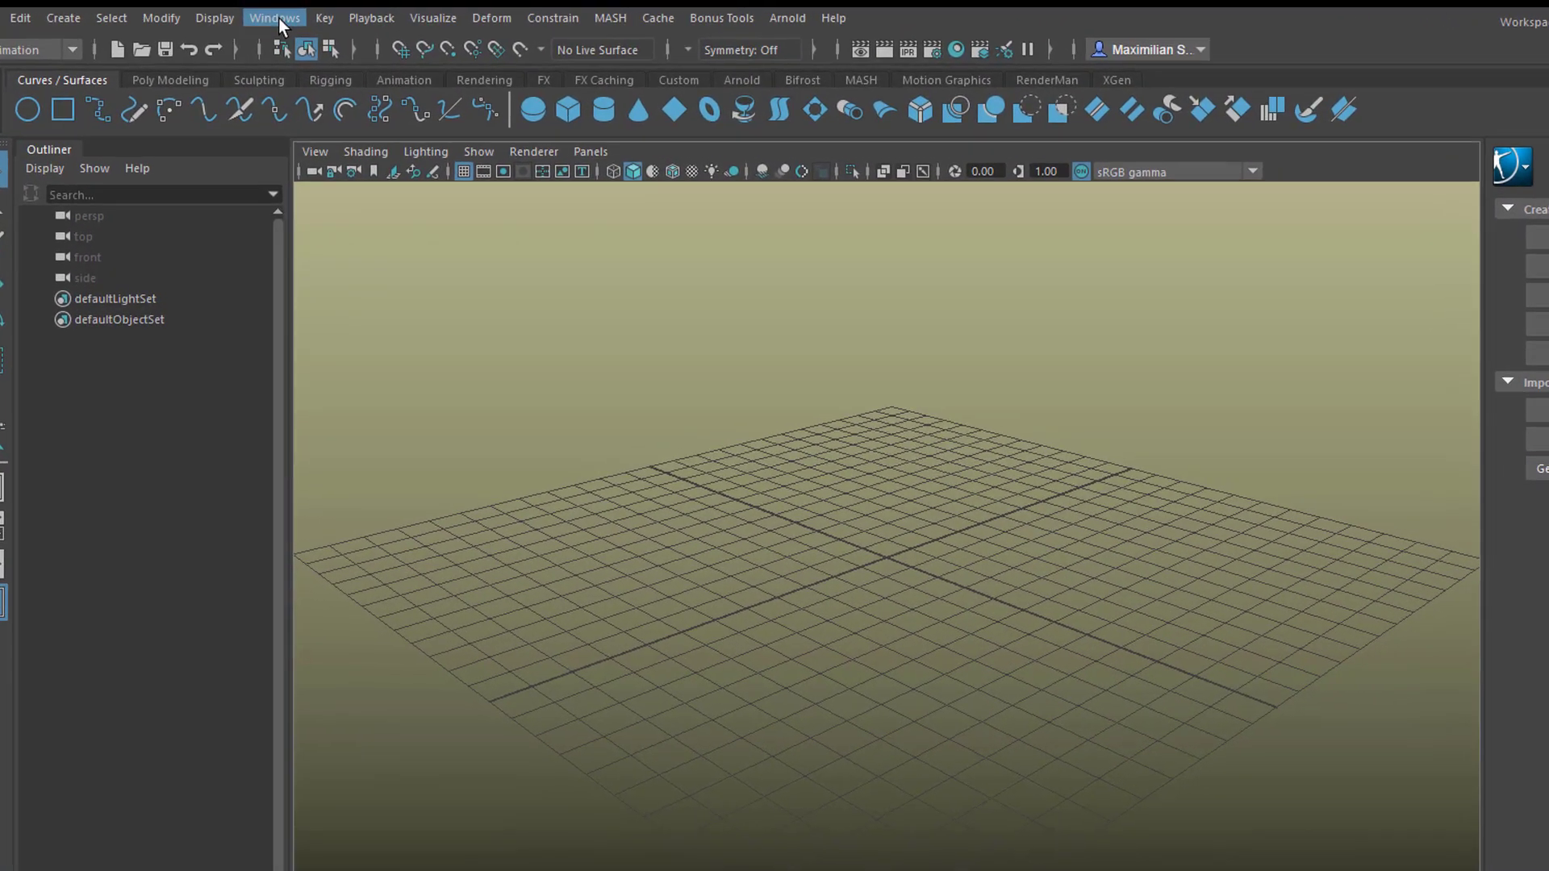
Set the linear working unit to meter in the application preferences.
{"action": "left_click", "coordinate": [274, 14]}
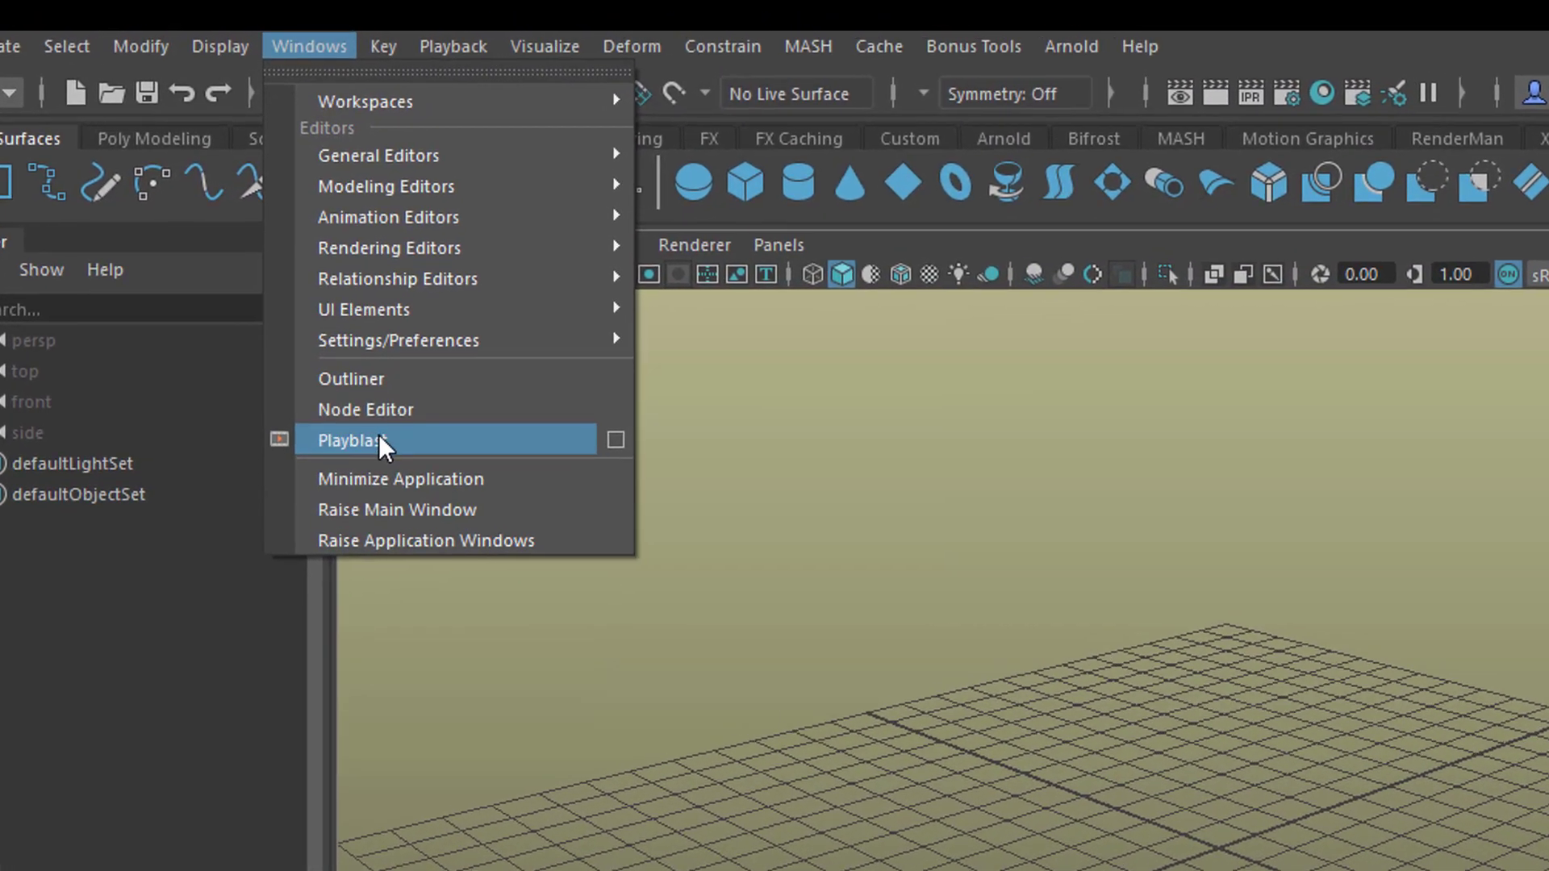
{"action": "mouse_move", "coordinate": [374, 310]}
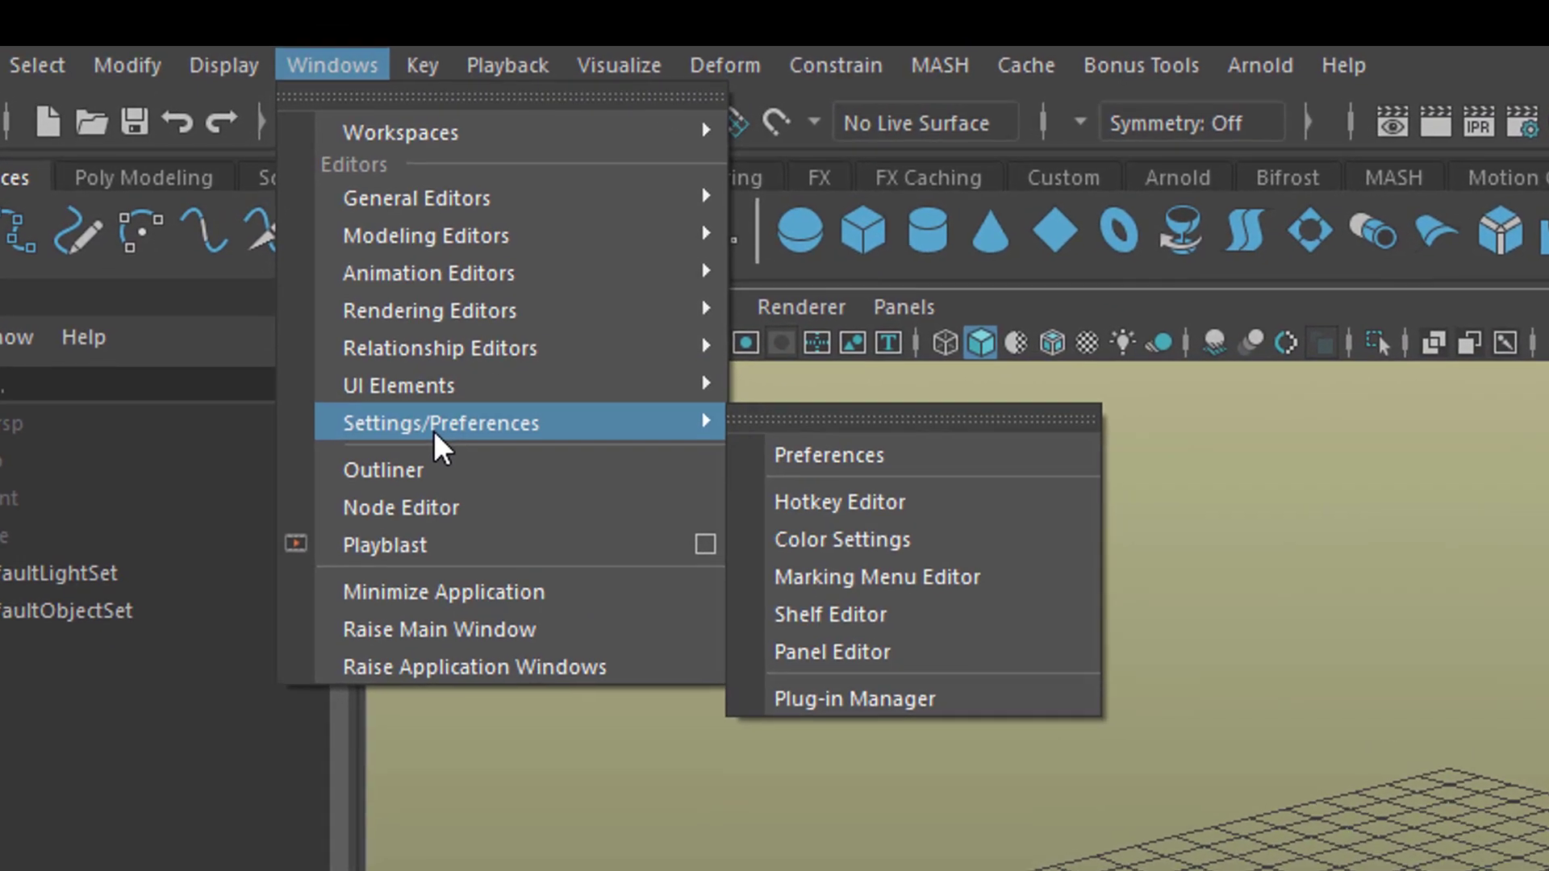
{"action": "left_click", "coordinate": [887, 467]}
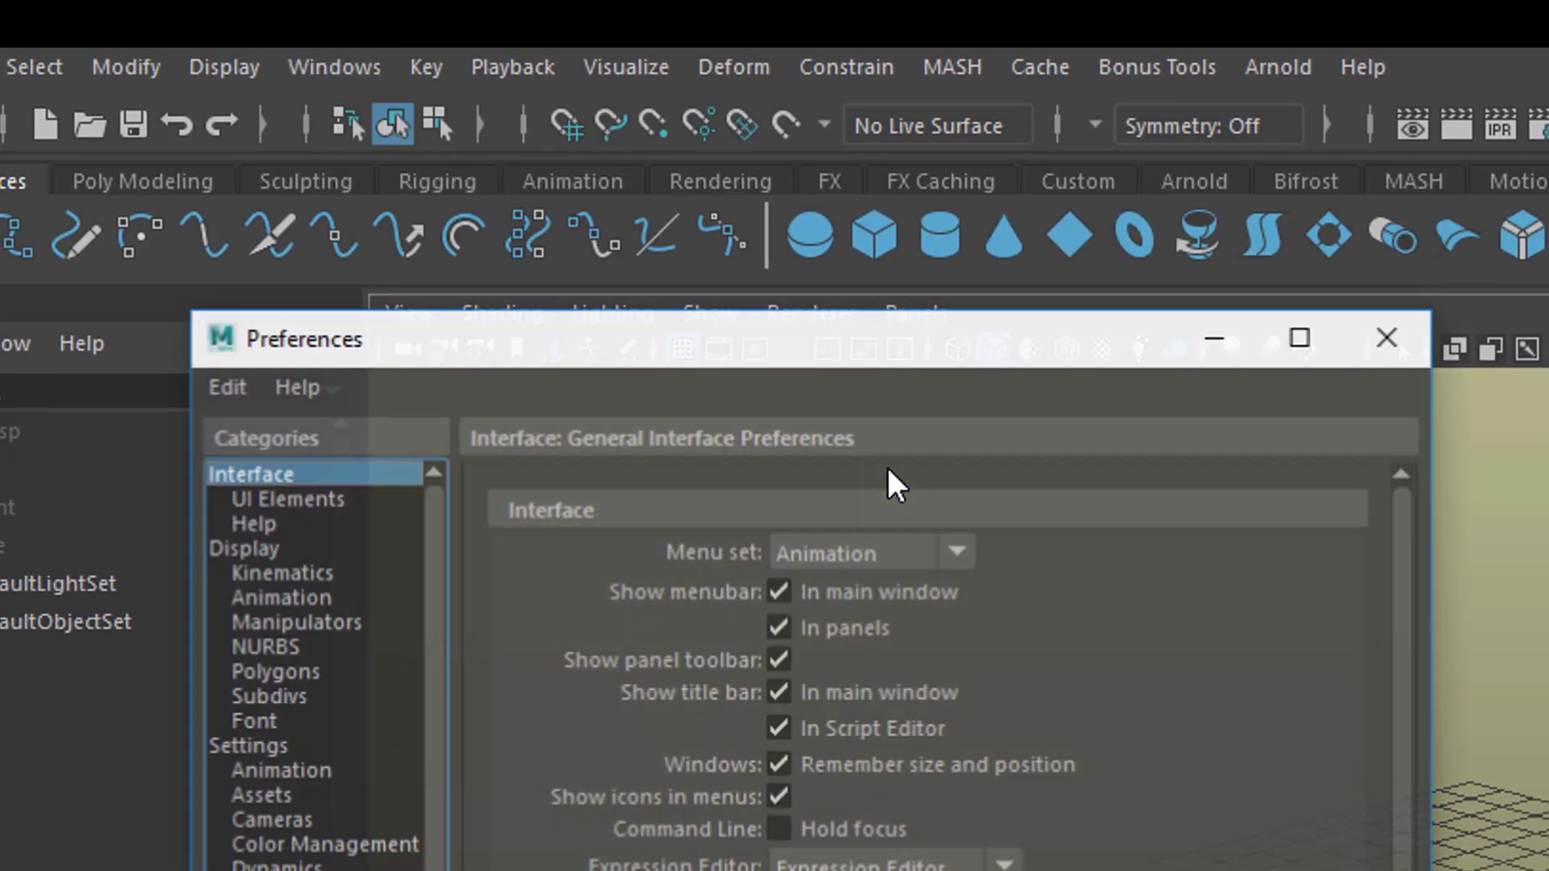
{"action": "left_click", "coordinate": [255, 744]}
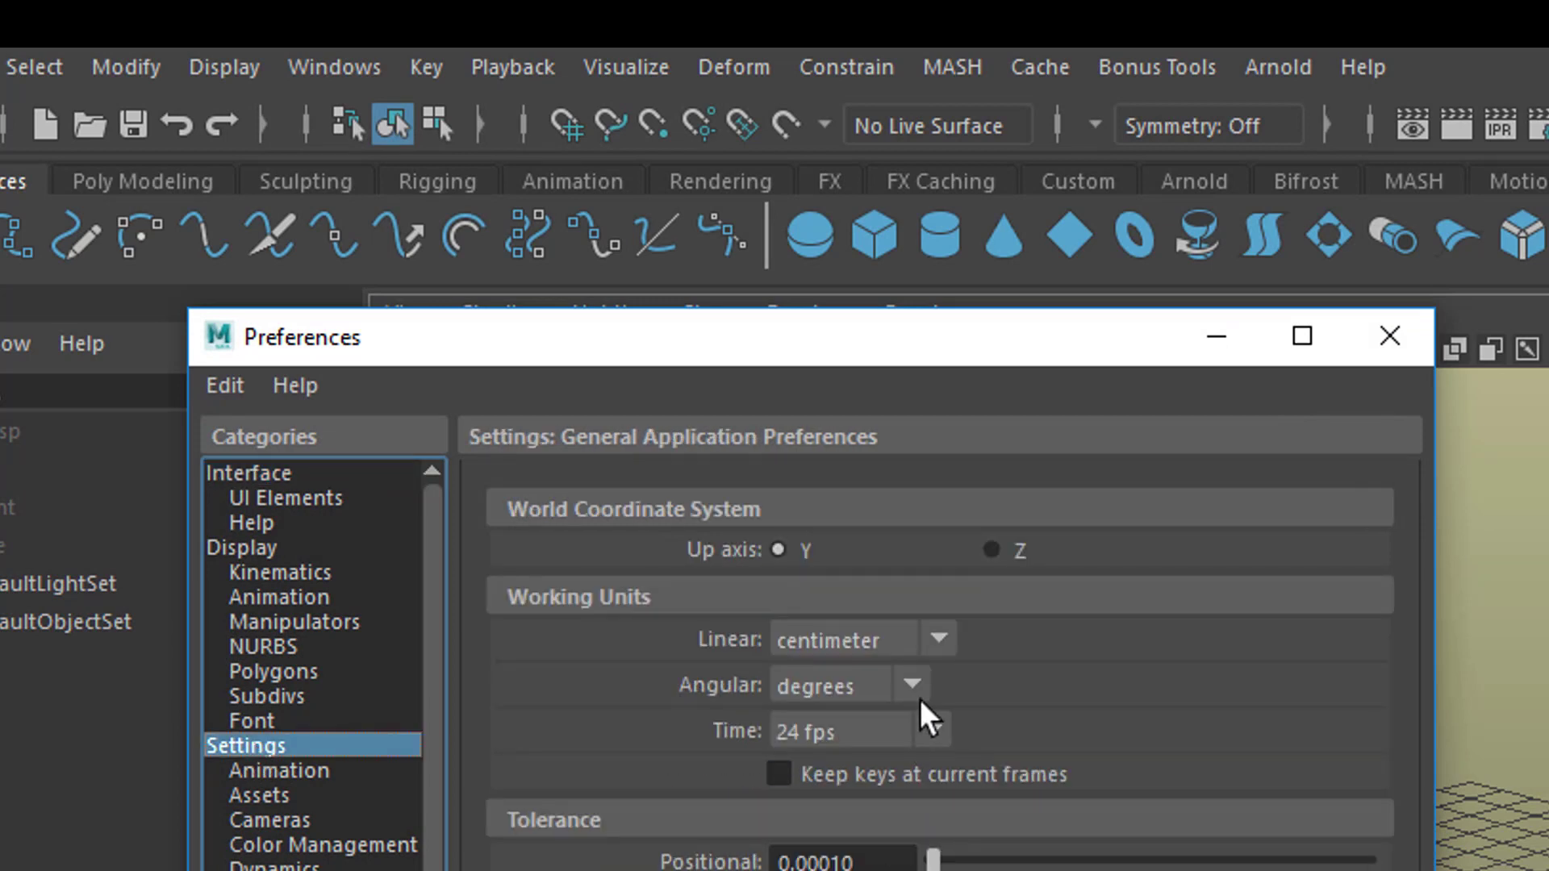
{"action": "left_click", "coordinate": [938, 638]}
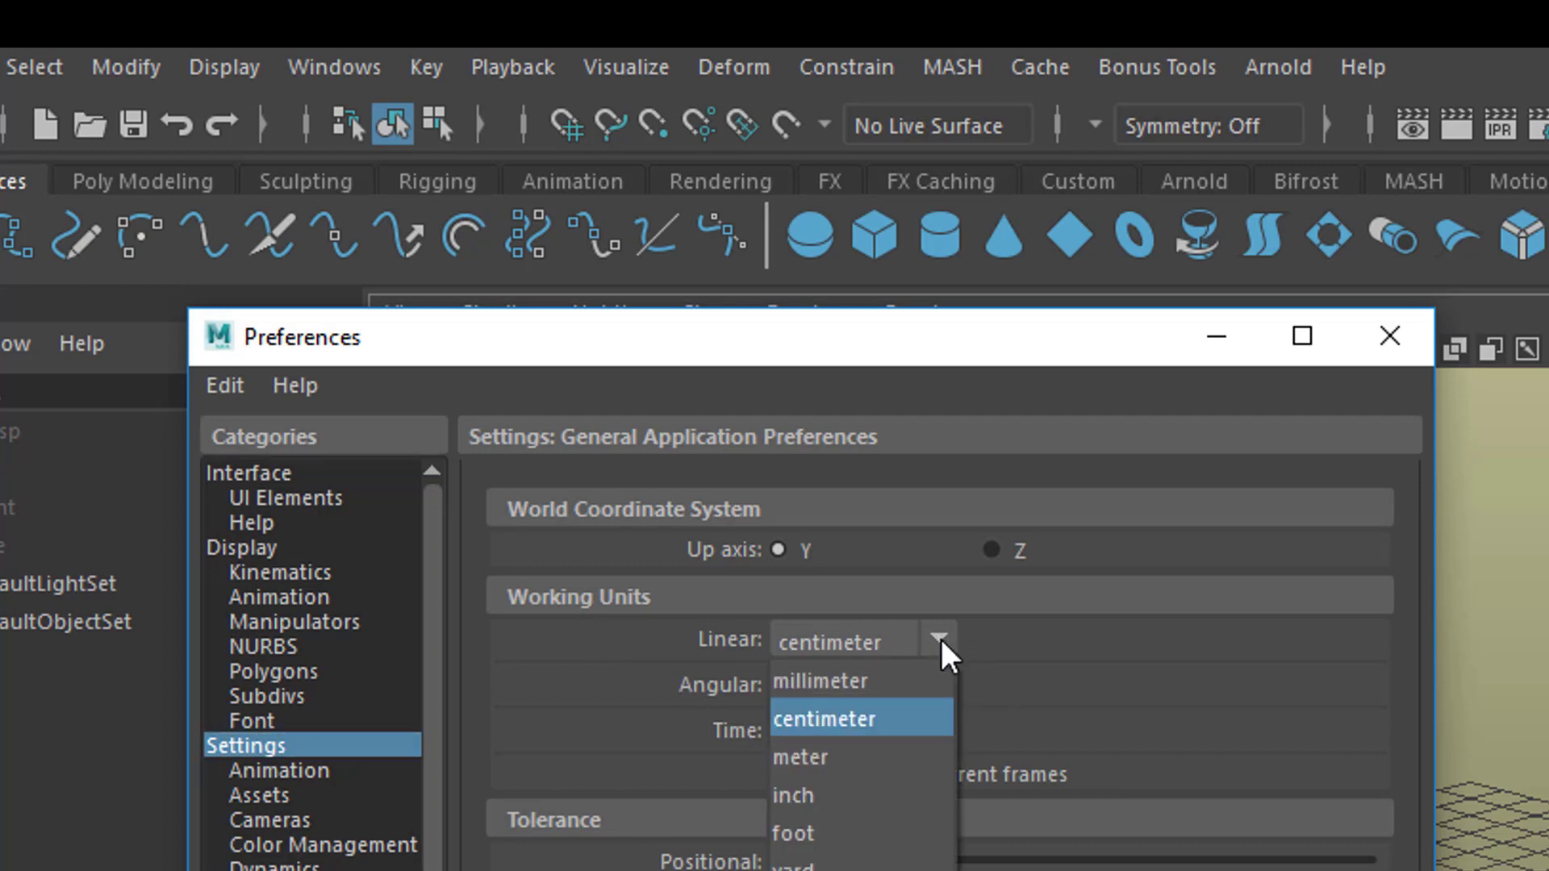
{"action": "left_click", "coordinate": [907, 756]}
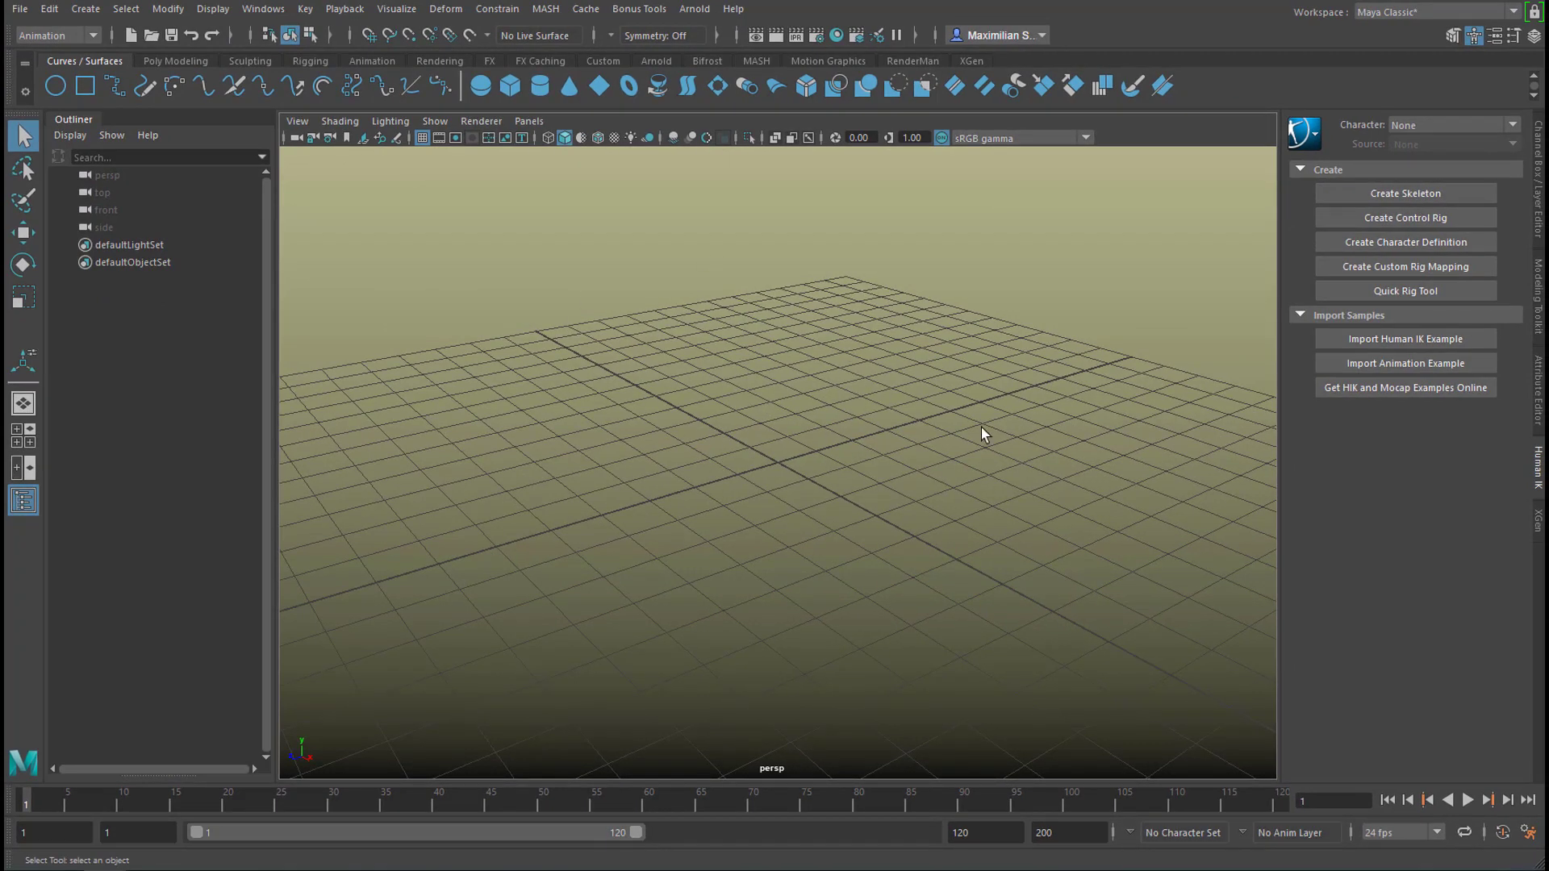
{"action": "right_click_drag", "start_coordinate": [981, 428], "coordinate": [308, 566], "text": "alt"}
{"action": "right_click_drag", "start_coordinate": [956, 508], "coordinate": [460, 496], "text": "alt"}
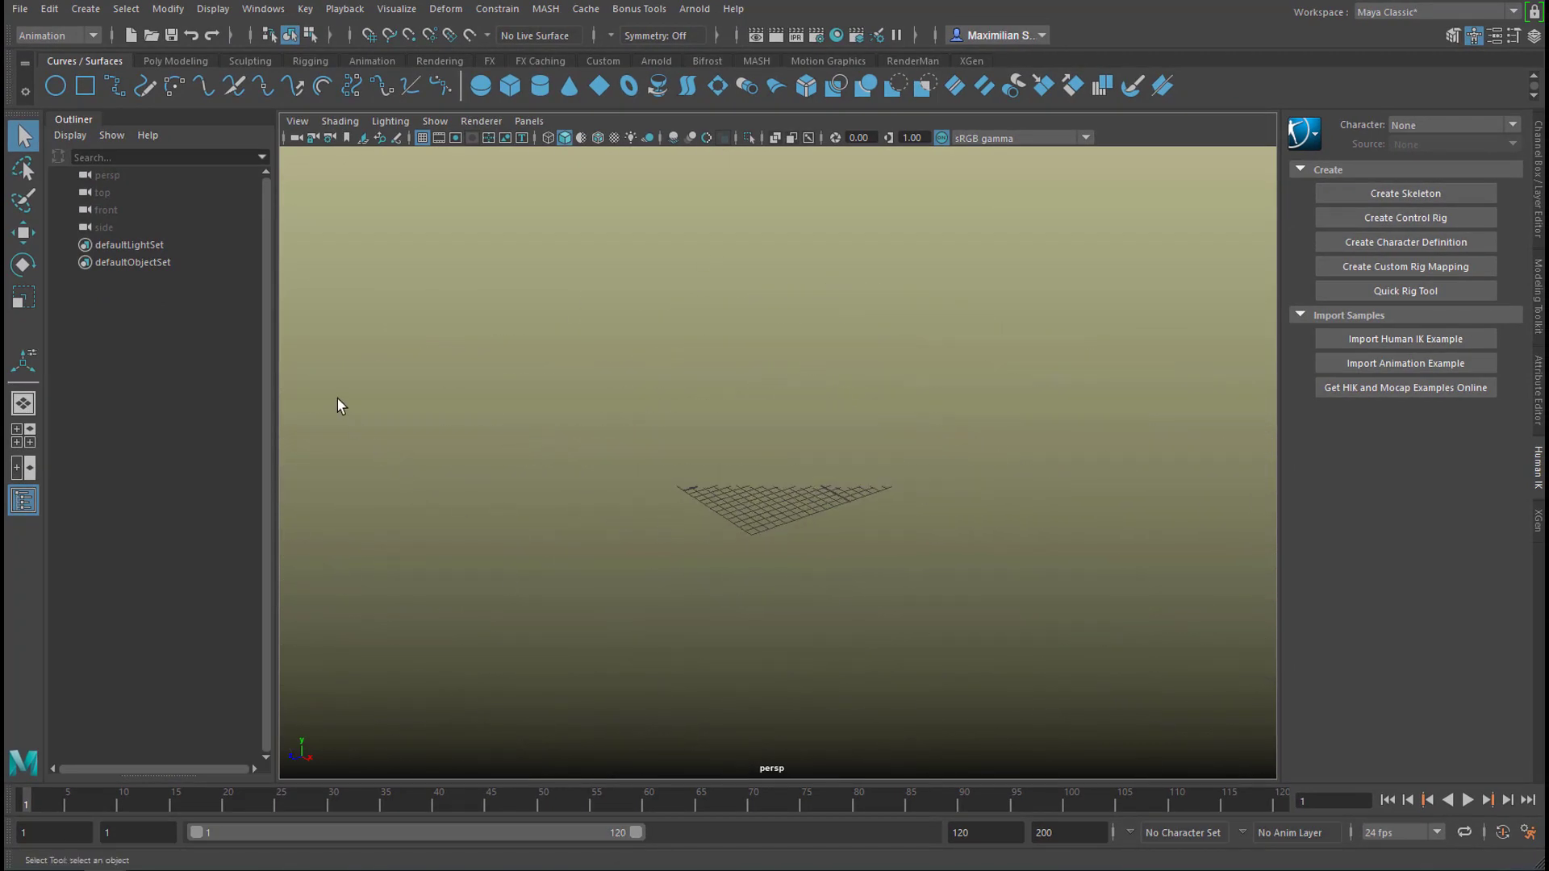
{"action": "right_click_drag", "start_coordinate": [698, 560], "coordinate": [846, 505], "text": "alt"}
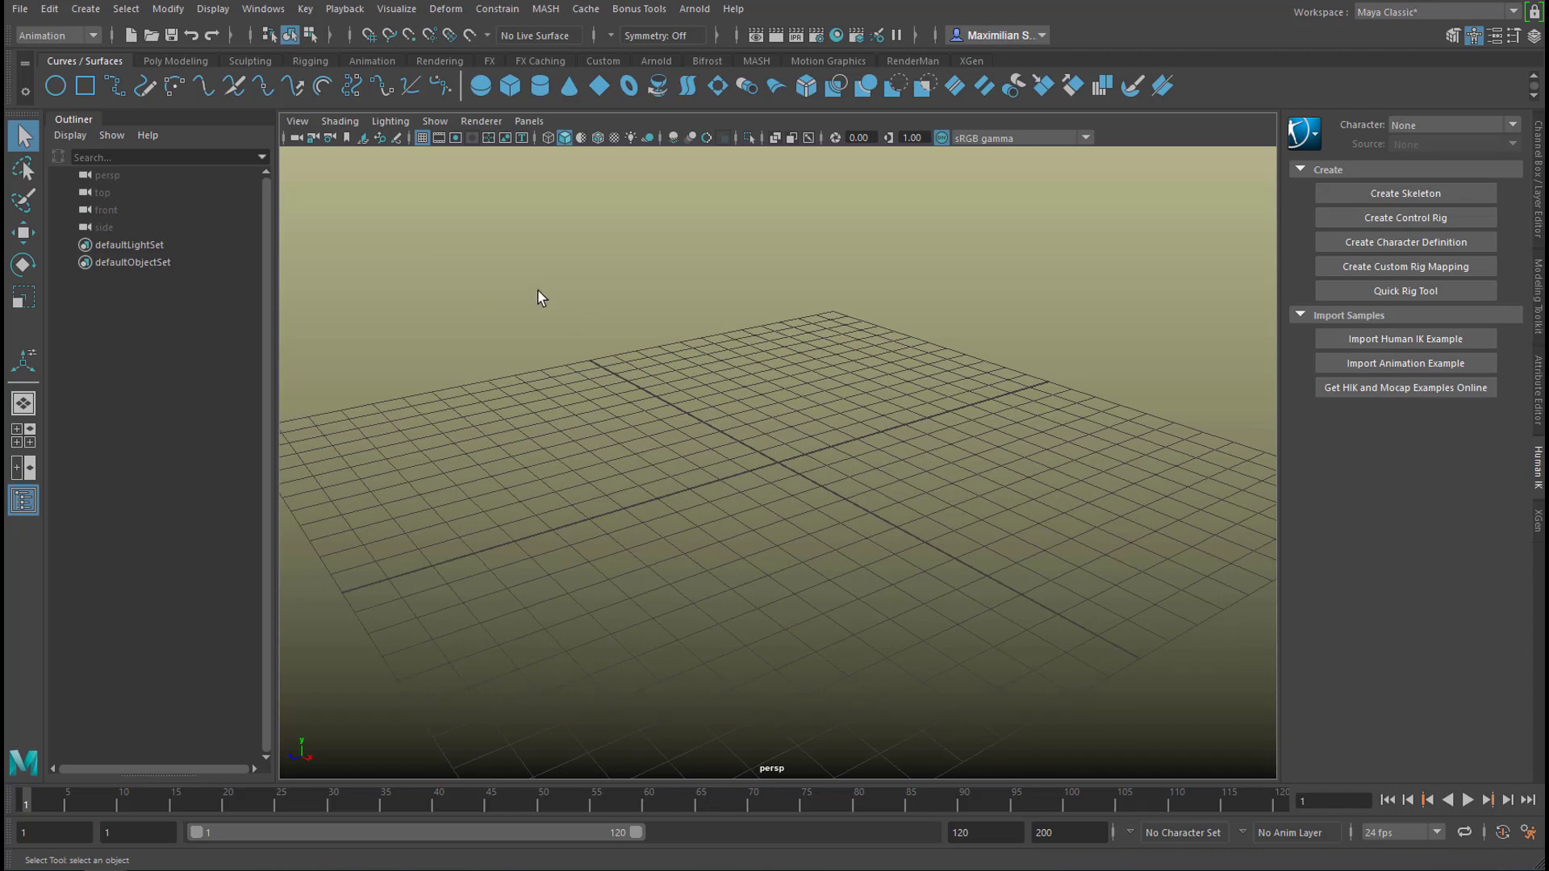
Import the rp_janna_rigged_HIK_arnold character from the Animation Rigs examples in the Content Browser and close the browser.
{"action": "left_click", "coordinate": [264, 9]}
{"action": "mouse_move", "coordinate": [284, 71]}
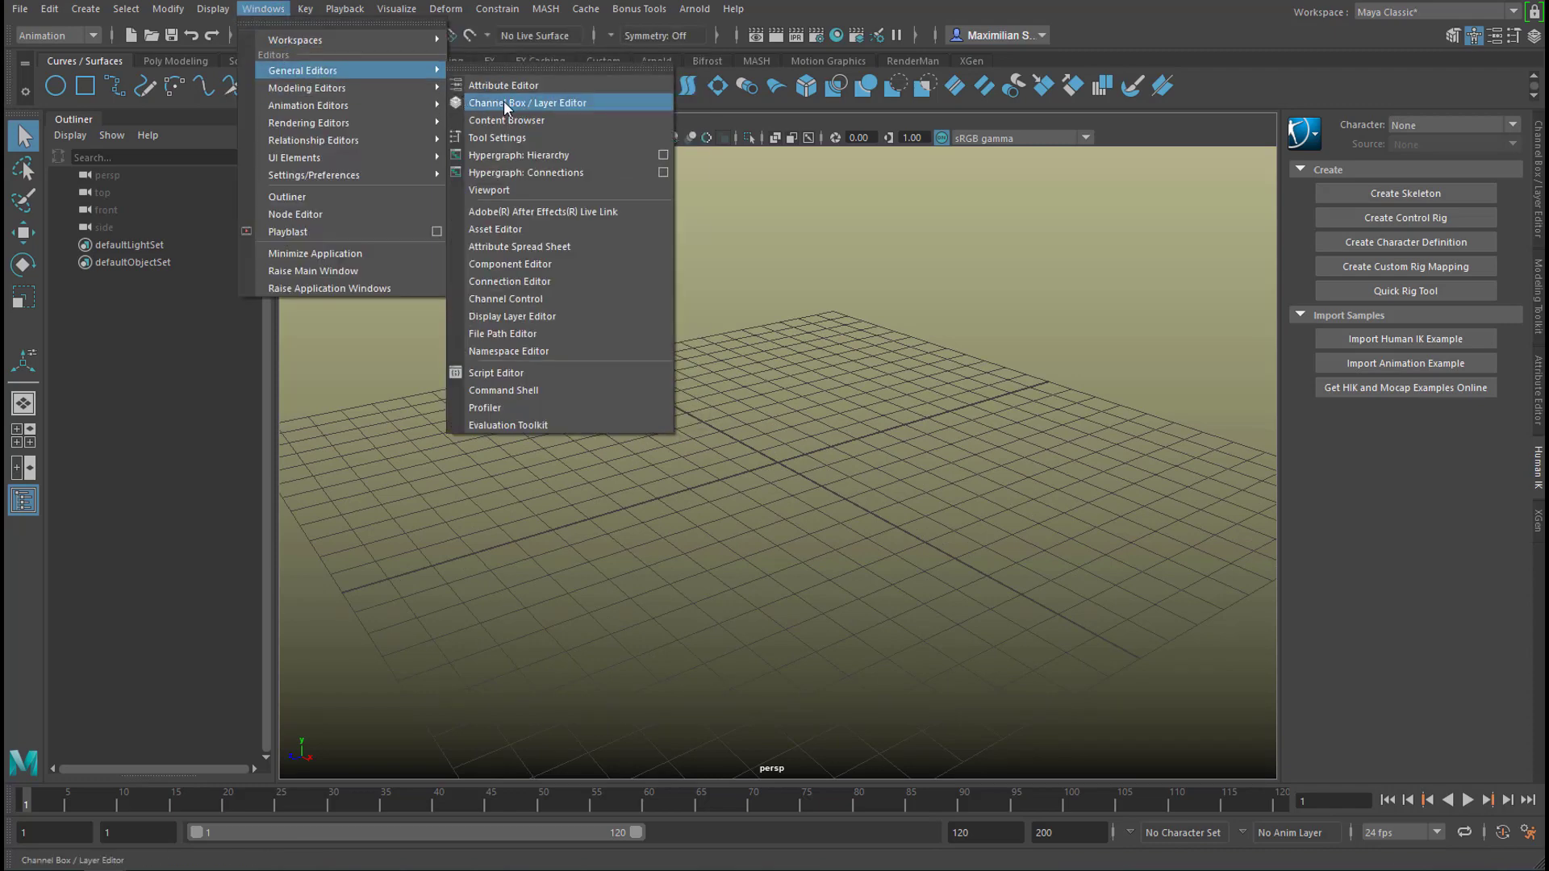
{"action": "left_click", "coordinate": [508, 123]}
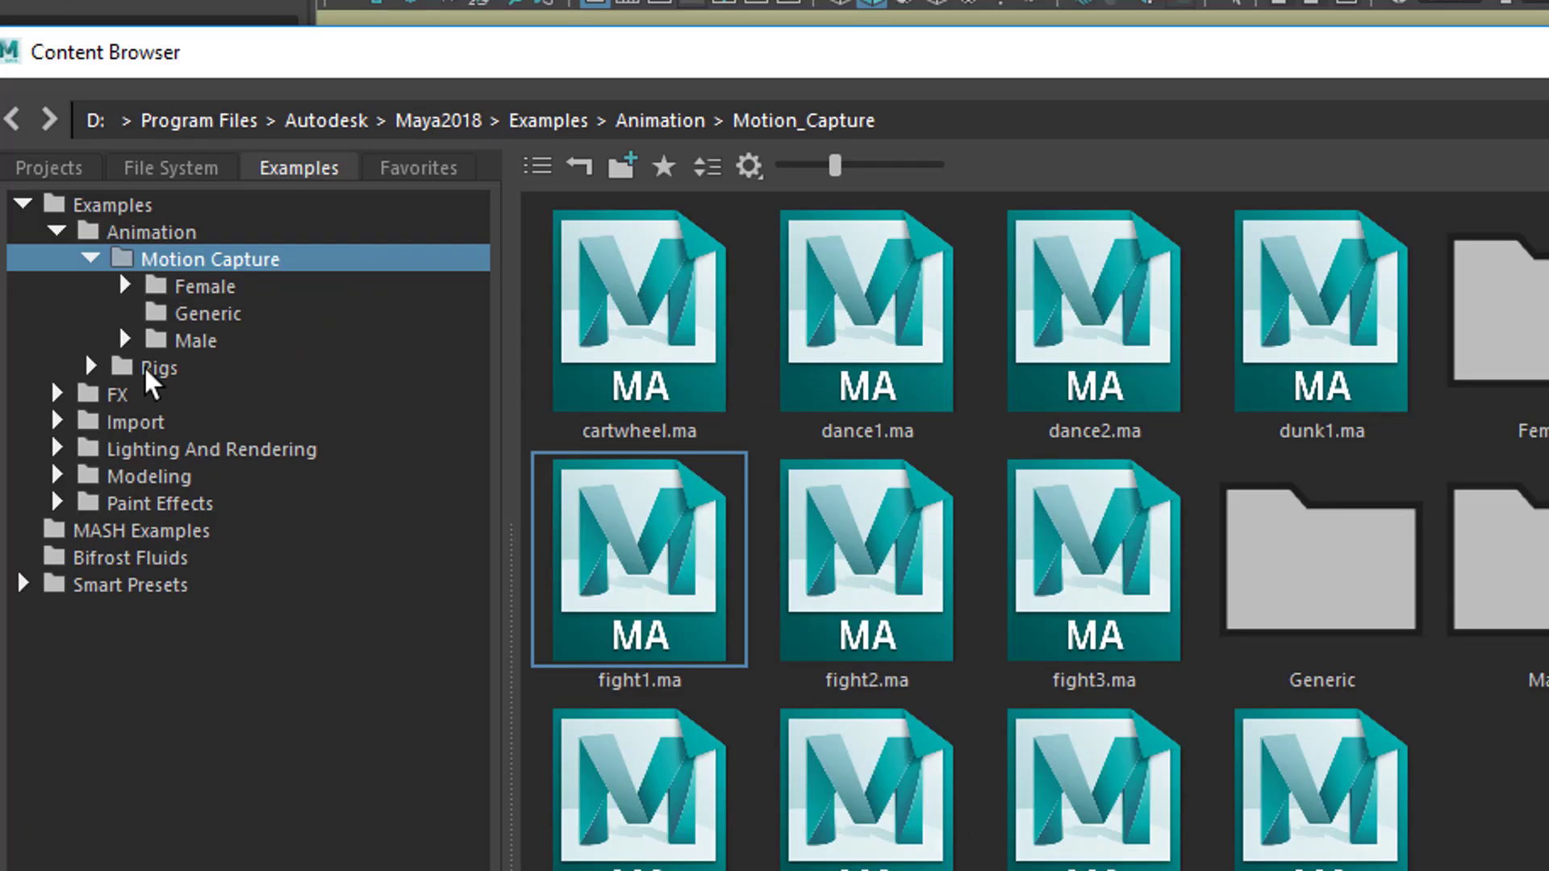
{"action": "left_click", "coordinate": [153, 369]}
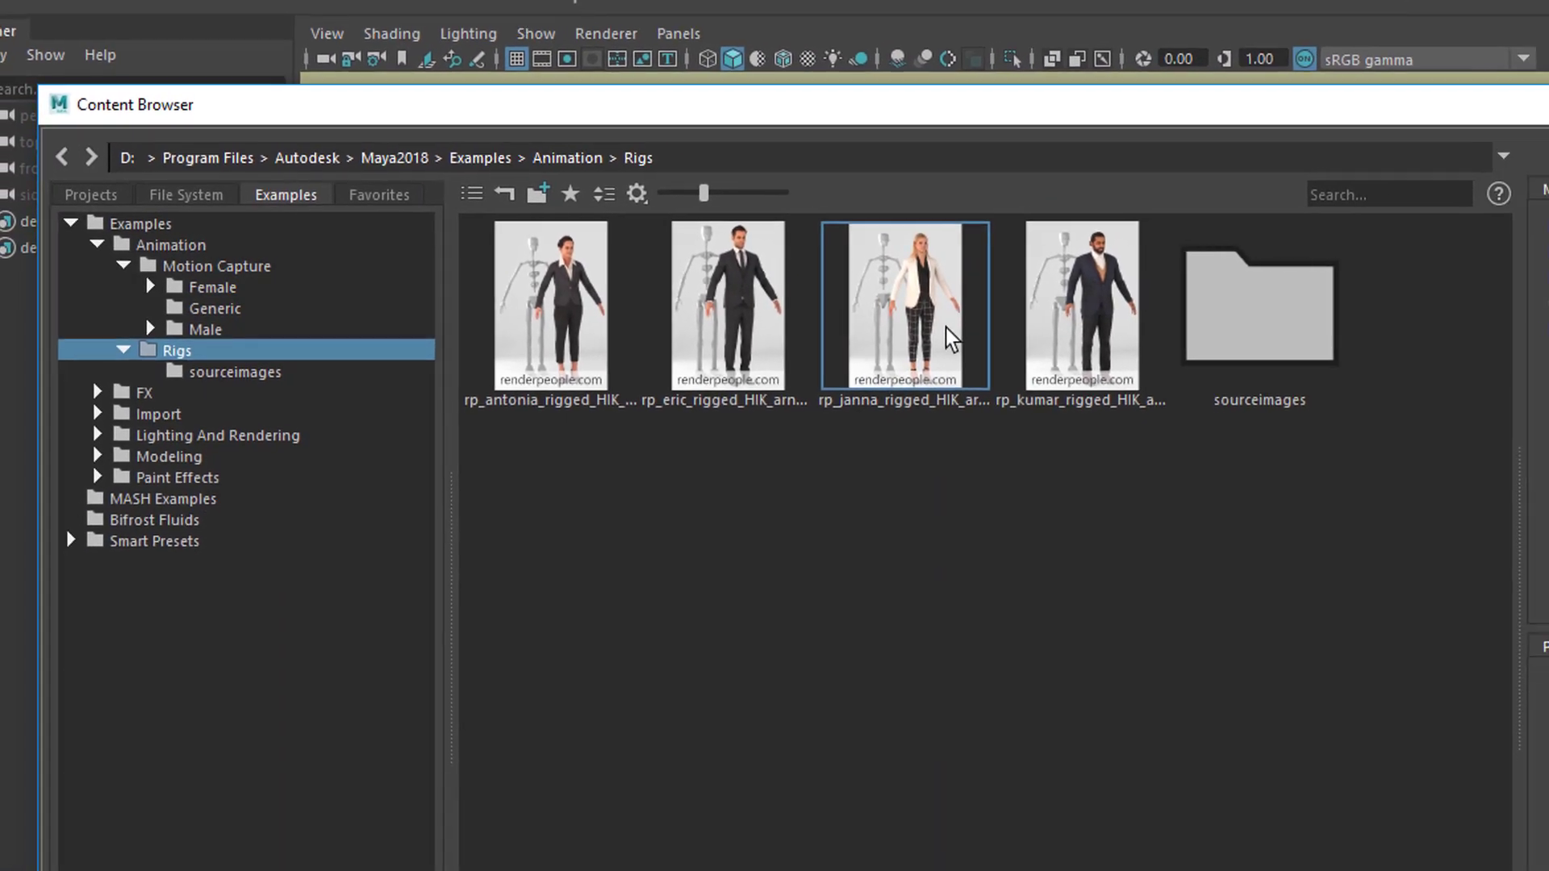
{"action": "left_click", "coordinate": [952, 339]}
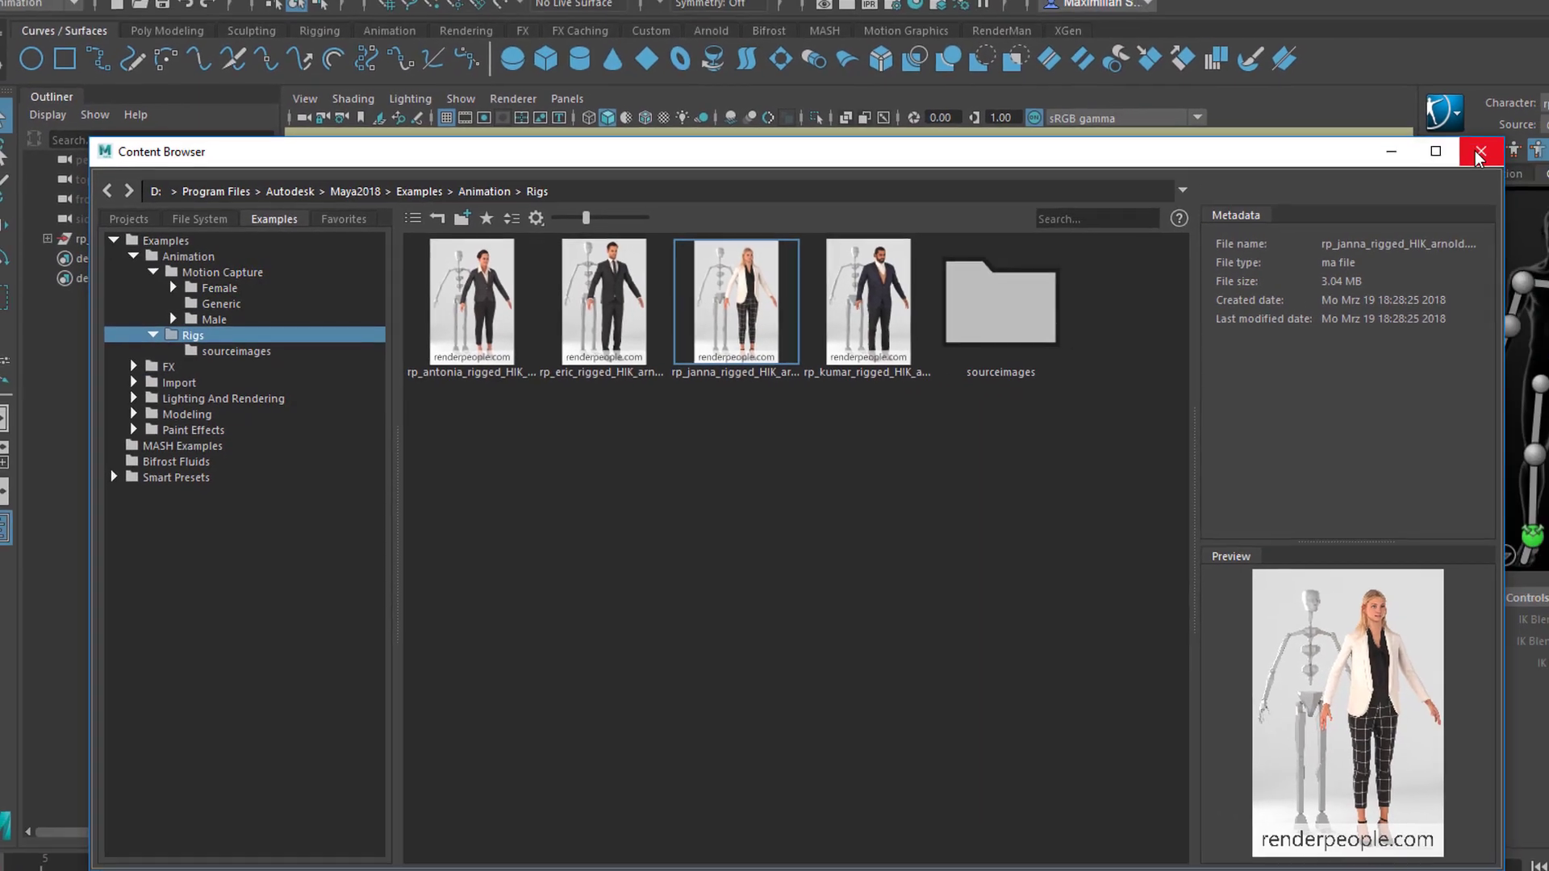
{"action": "left_click", "coordinate": [1479, 153]}
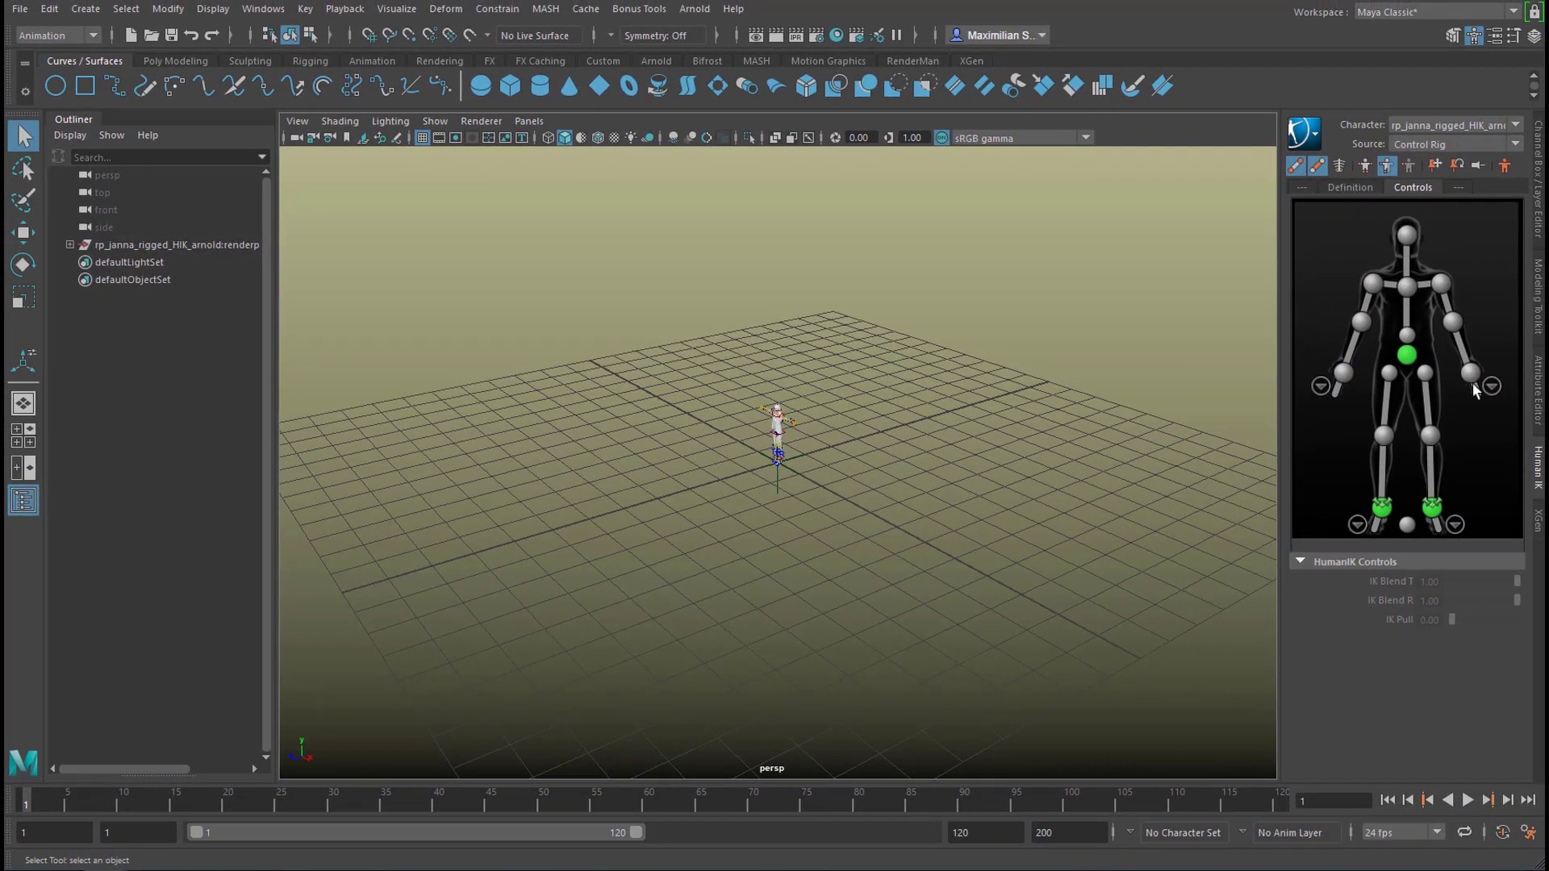
Show the Human IK controls of the imported rig and check the list of available characters.
{"action": "left_click", "coordinate": [1541, 384]}
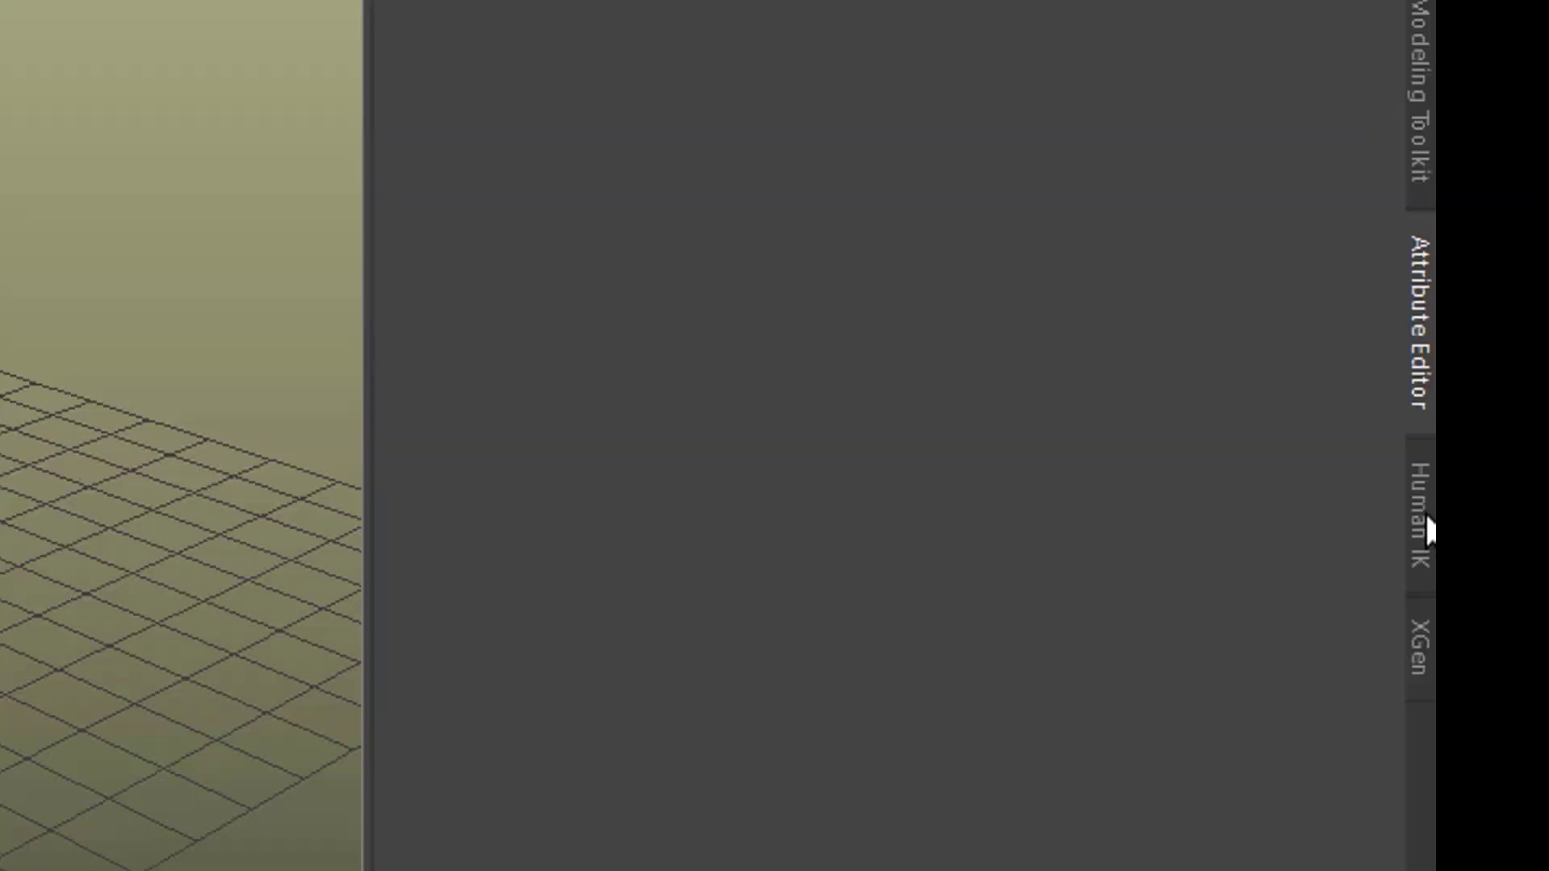
{"action": "left_click", "coordinate": [1541, 448]}
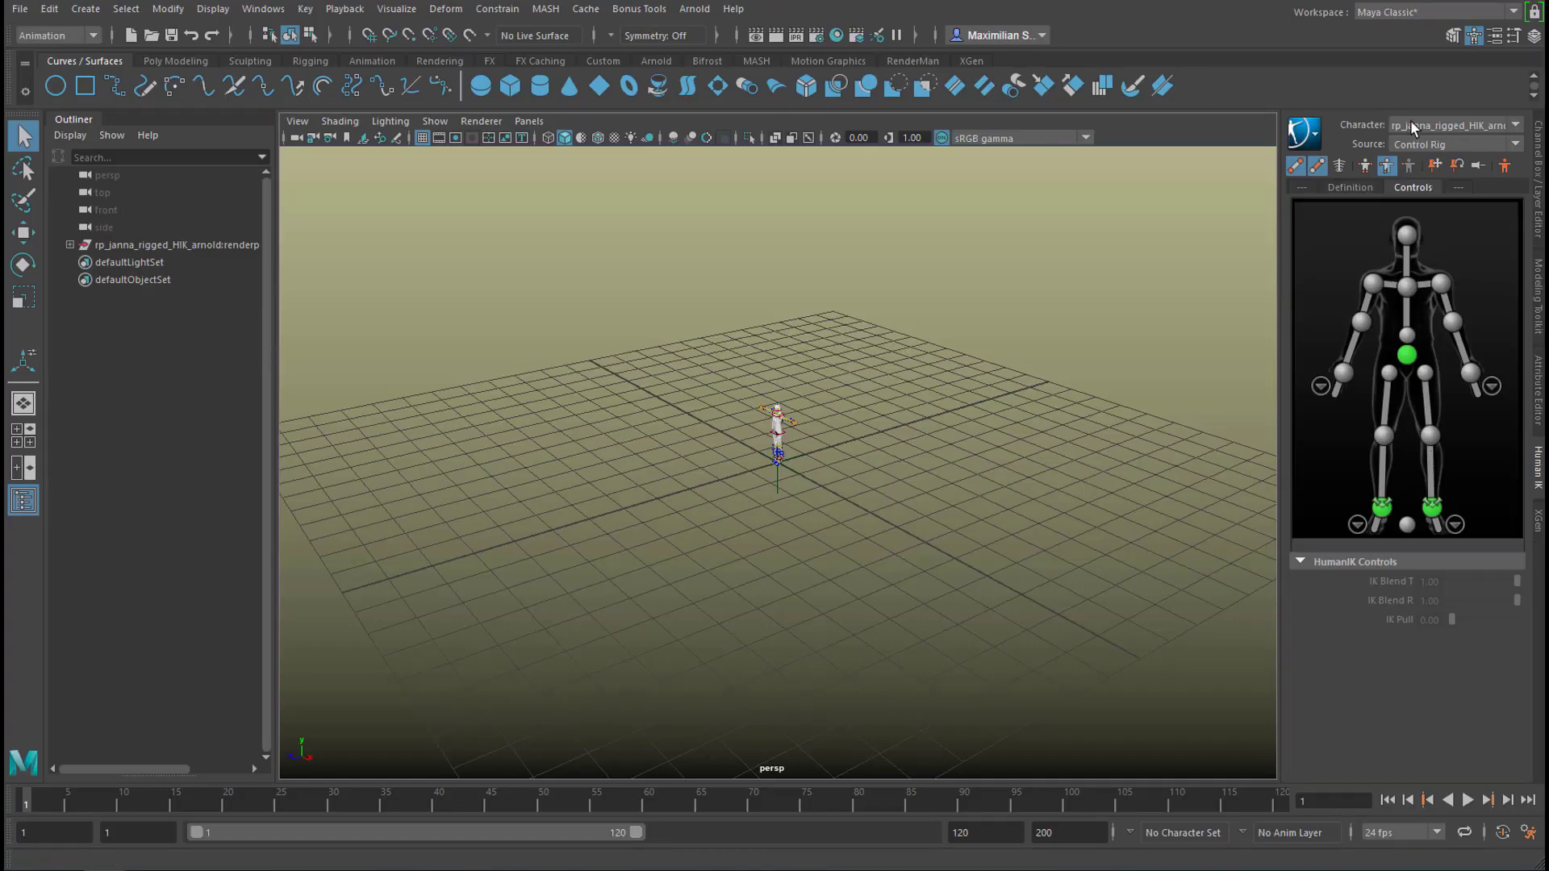
{"action": "left_click", "coordinate": [1446, 126]}
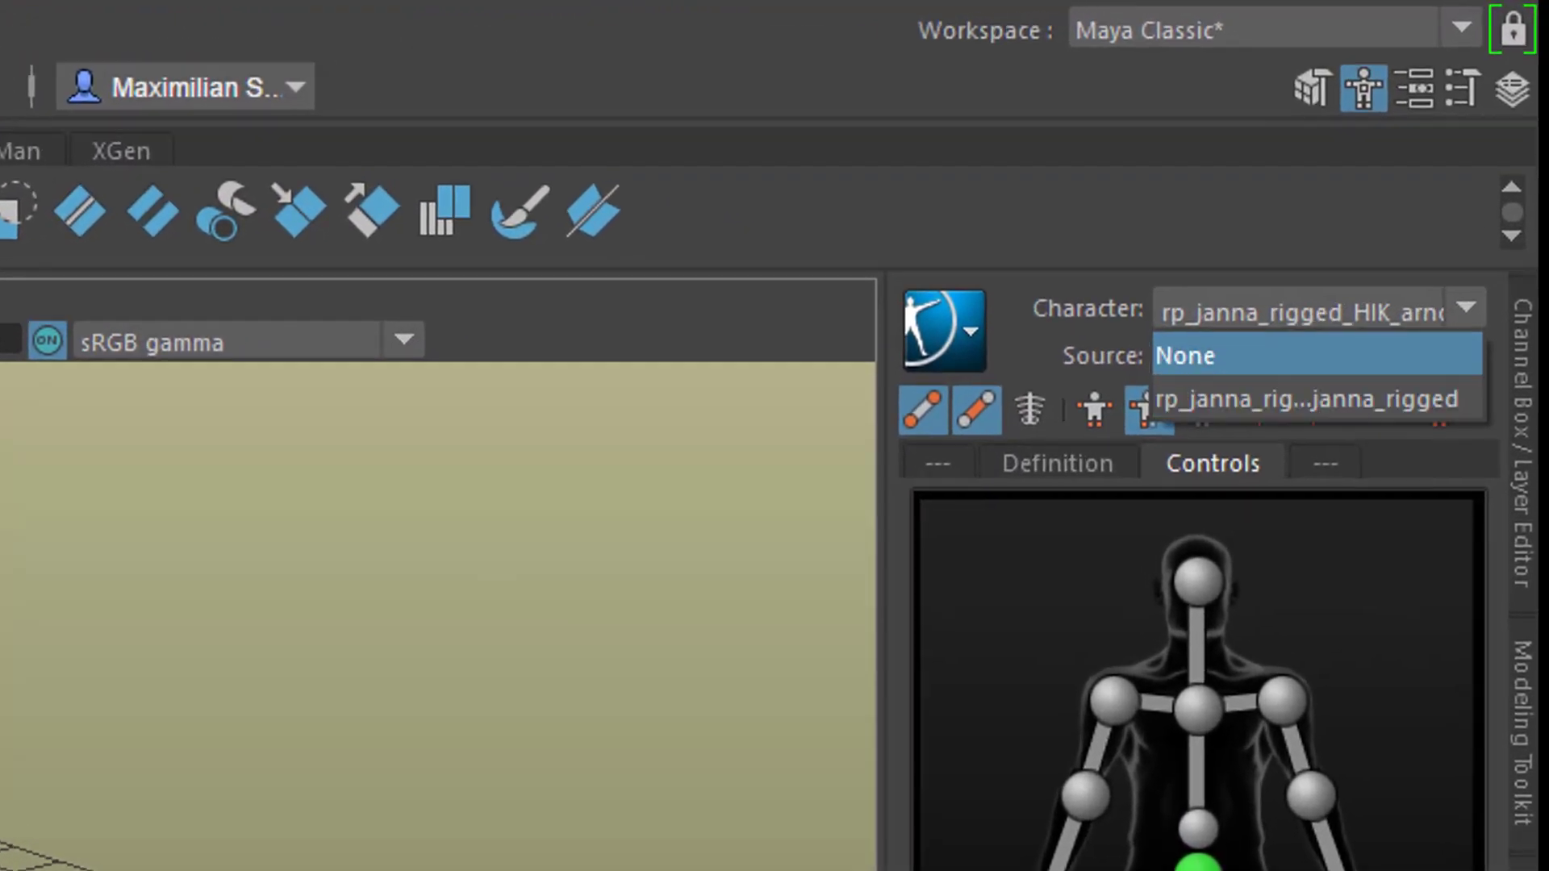
{"action": "left_click", "coordinate": [1335, 352]}
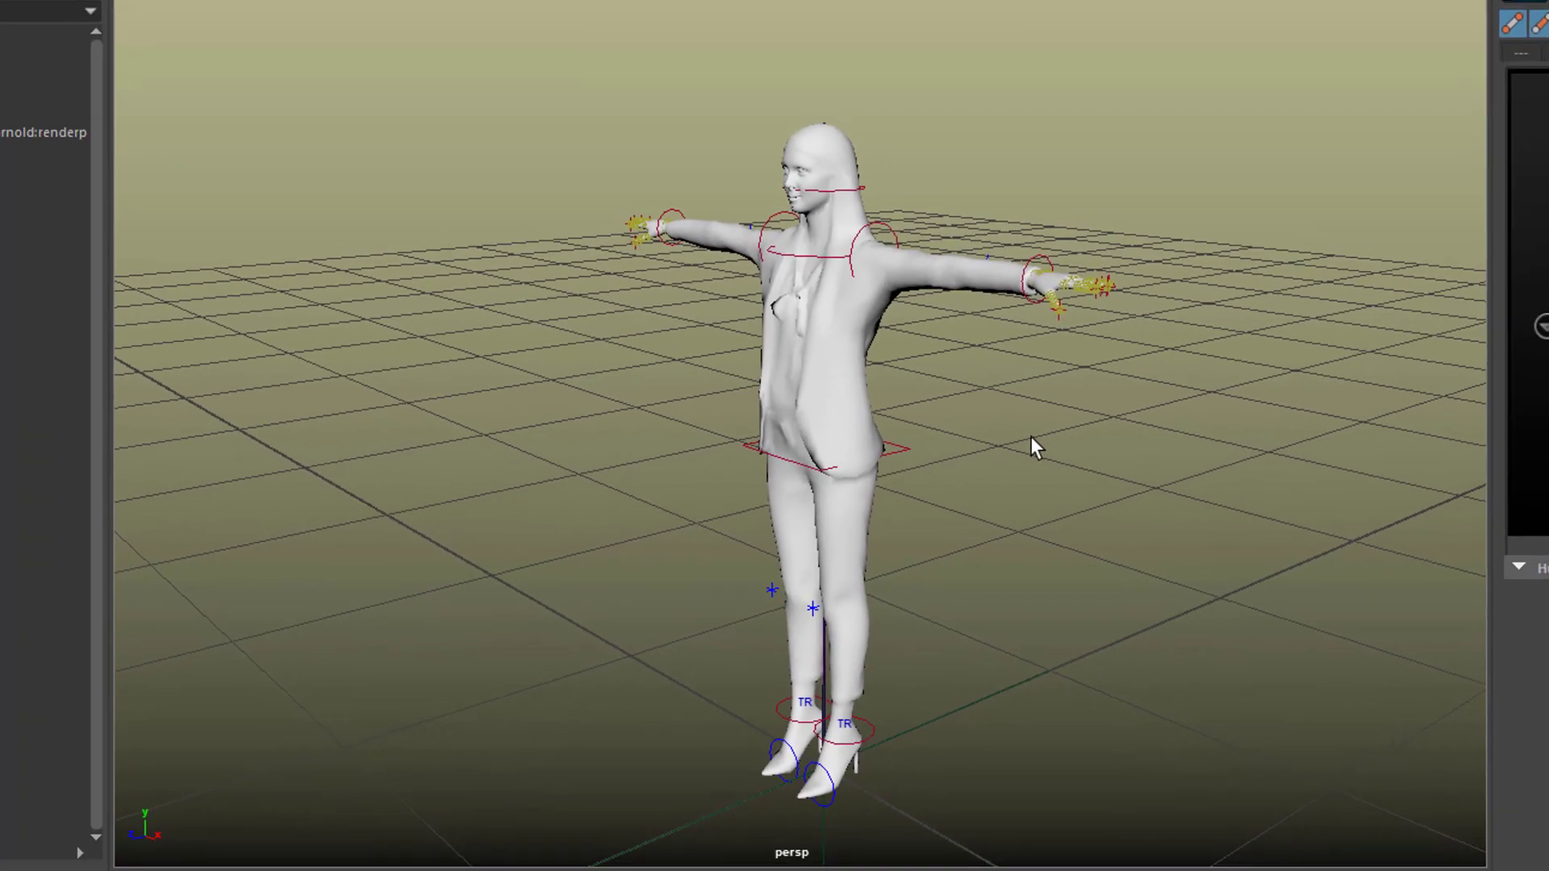
Display the character shaded with its textures and view it from the front.
{"action": "key", "text": "5"}
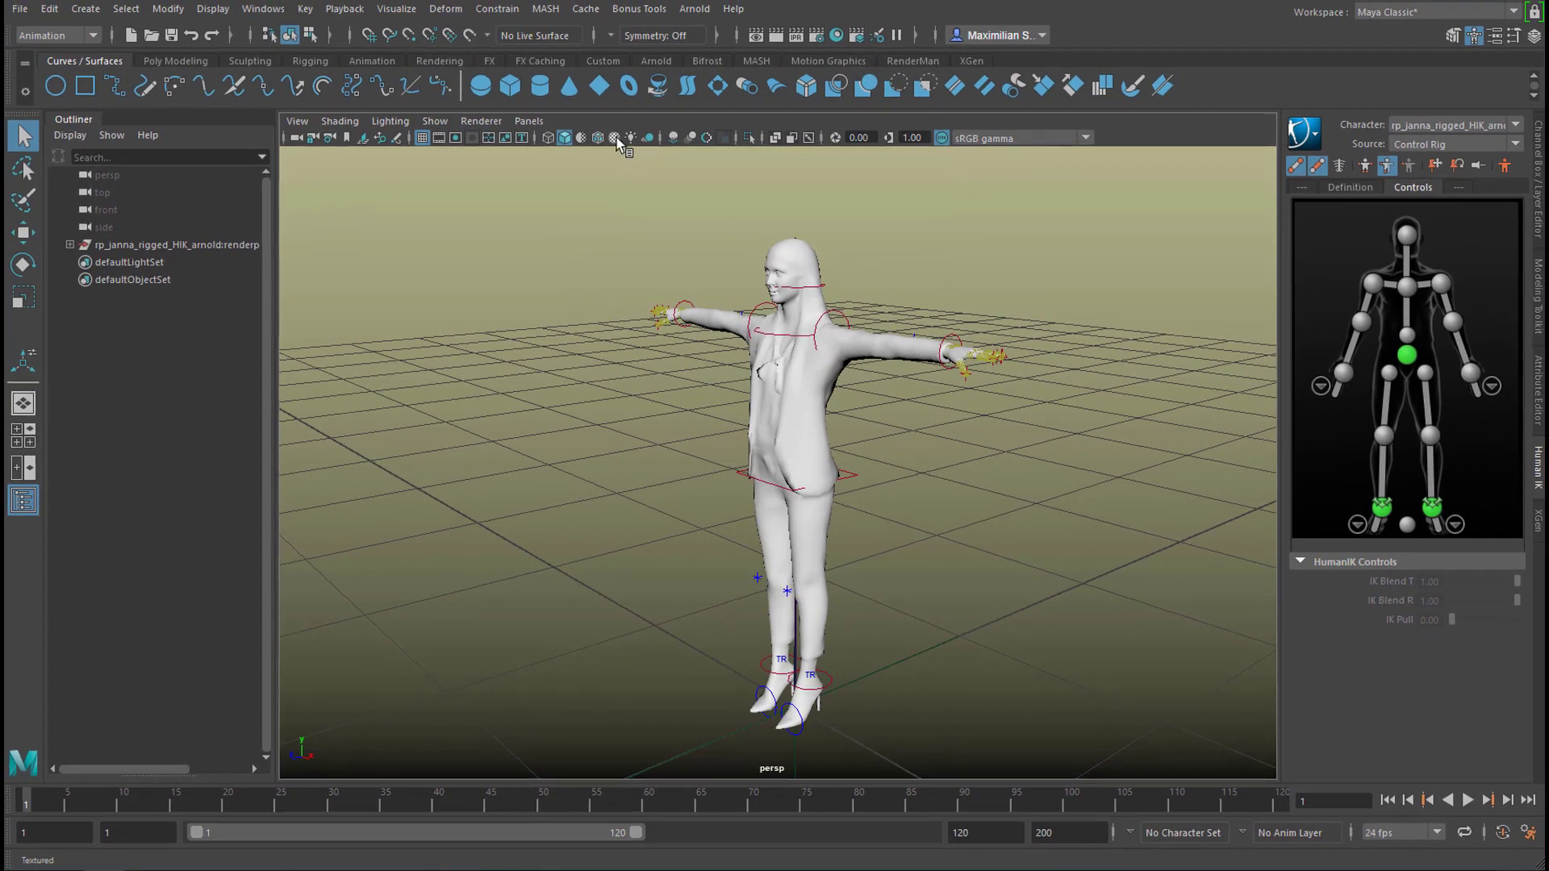
{"action": "key", "text": "6"}
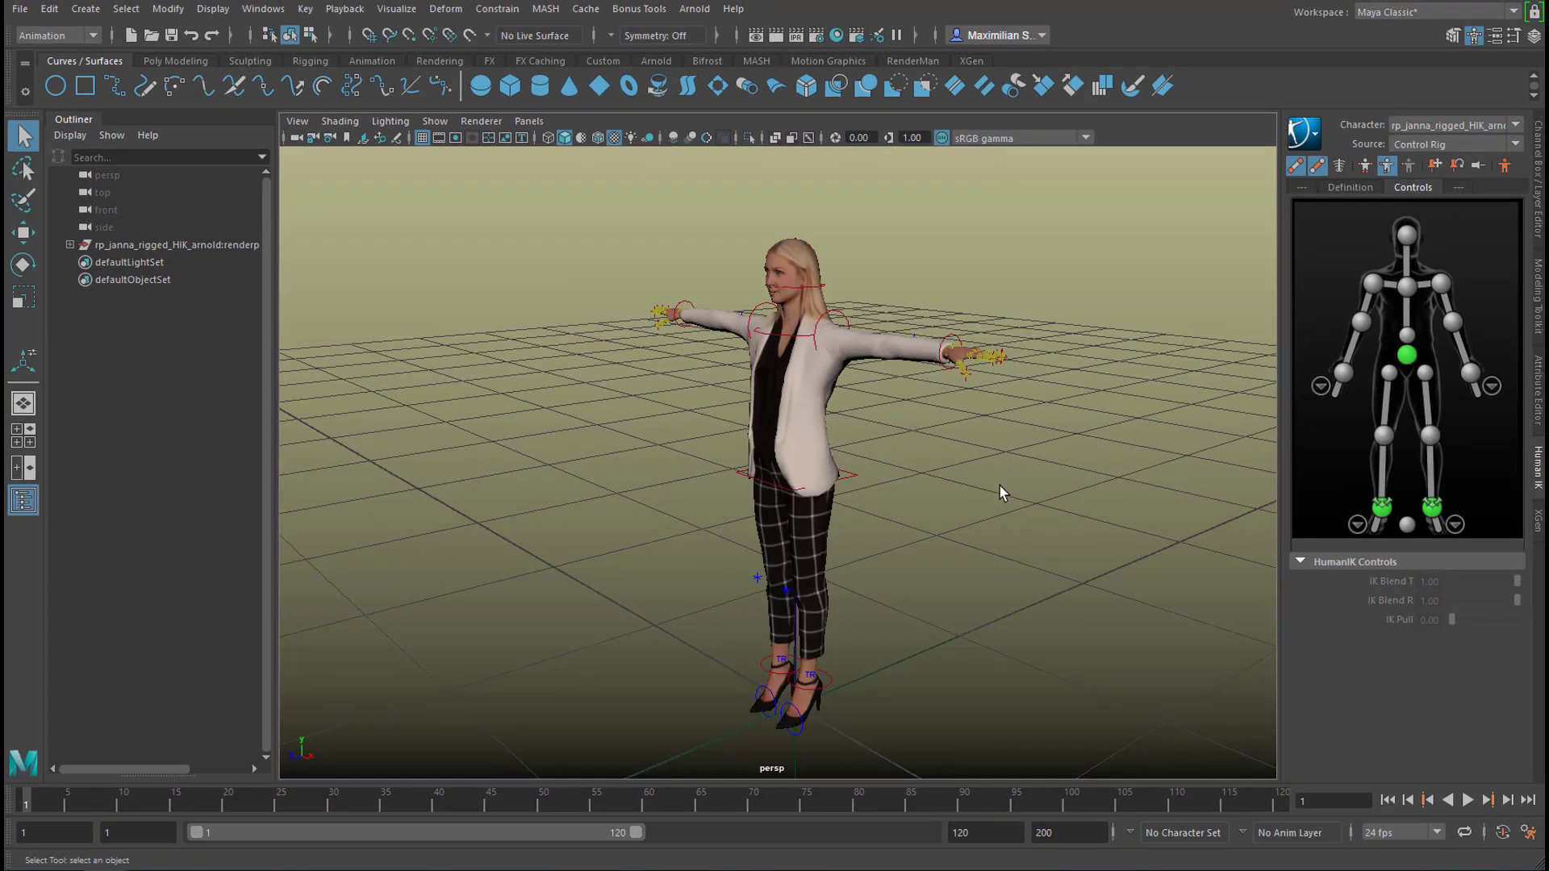
{"action": "mouse_move", "coordinate": [956, 519]}
{"action": "left_mouse_down", "text": "alt"}
{"action": "mouse_move", "coordinate": [1038, 536]}
{"action": "mouse_move", "coordinate": [917, 525]}
{"action": "mouse_move", "coordinate": [931, 522]}
{"action": "mouse_move", "coordinate": [916, 557]}
{"action": "mouse_move", "coordinate": [854, 514]}
{"action": "mouse_move", "coordinate": [885, 495]}
{"action": "mouse_move", "coordinate": [1003, 536]}
{"action": "left_mouse_up", "text": "alt"}
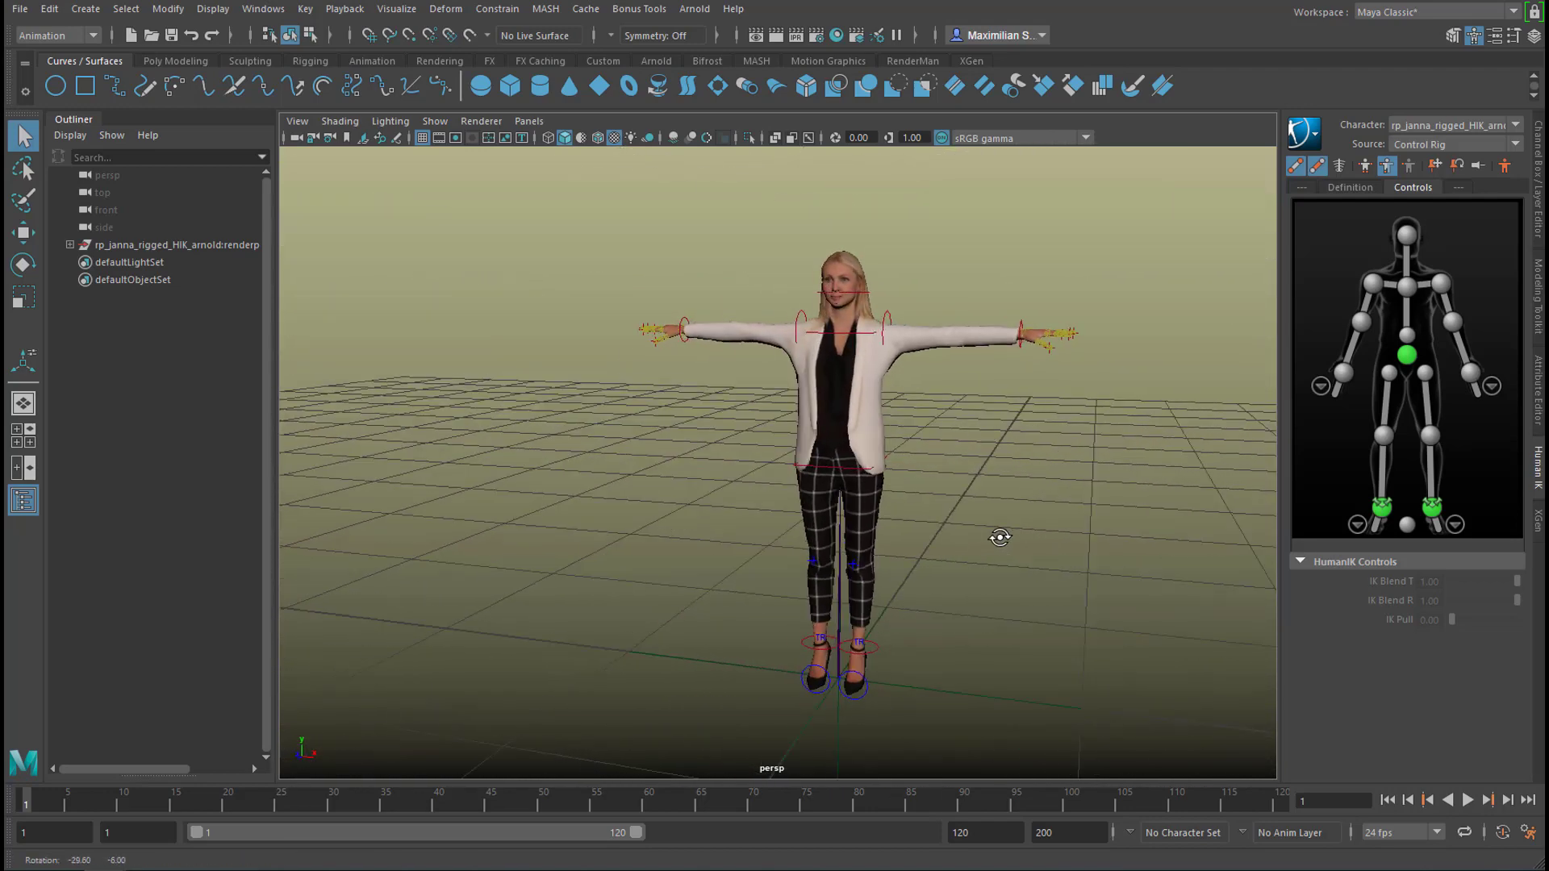
Lower the character's right wrist control beside the body, to about X -0.37 m and Y 1.07 m.
{"action": "left_click", "coordinate": [685, 330]}
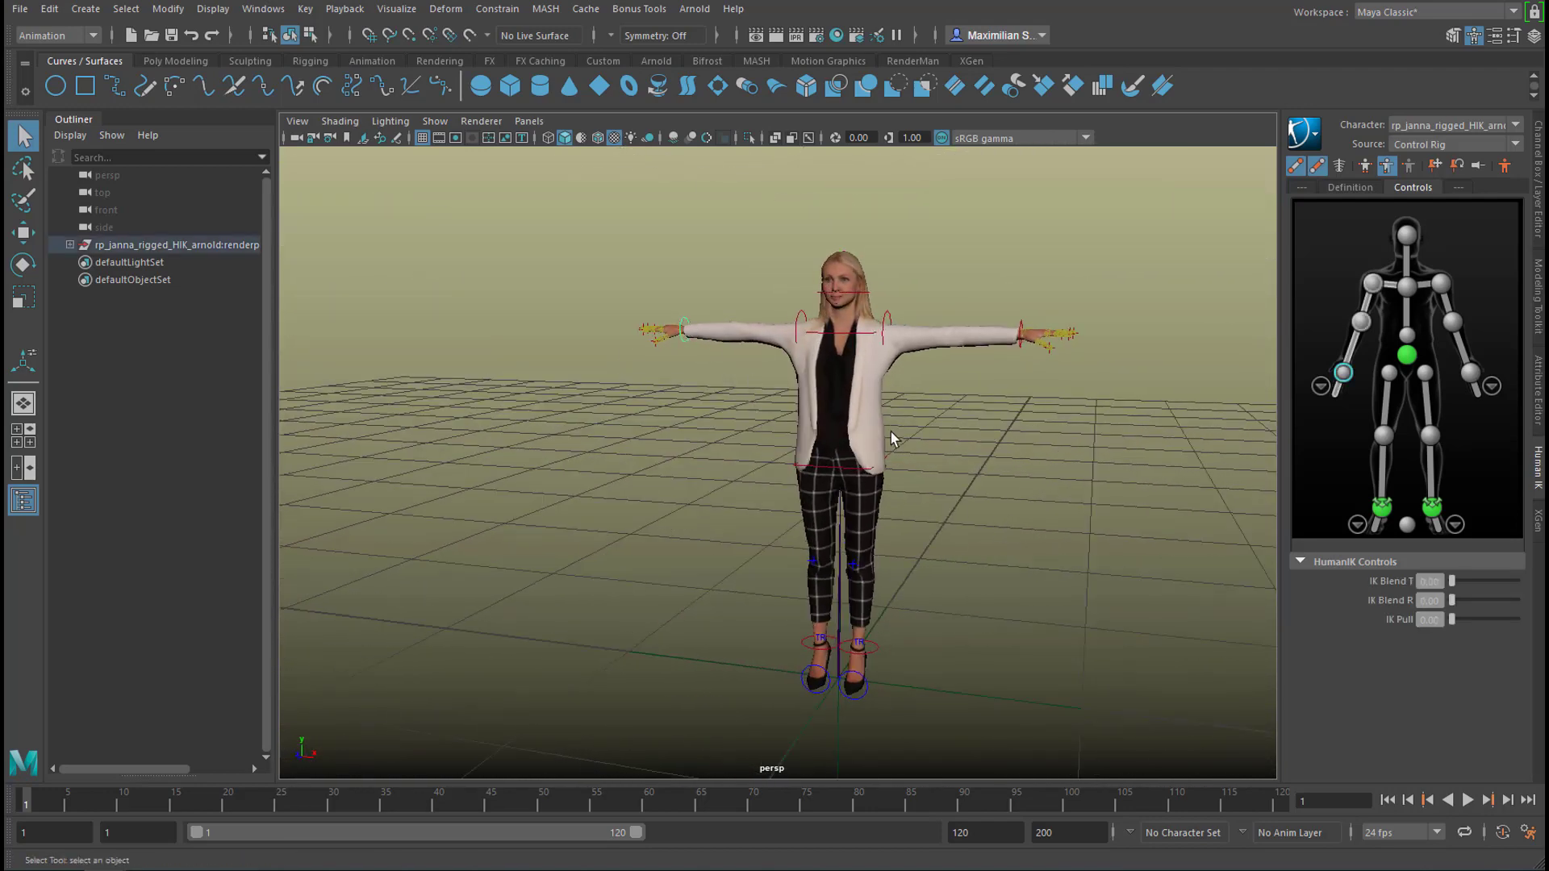
{"action": "left_click", "coordinate": [1471, 374]}
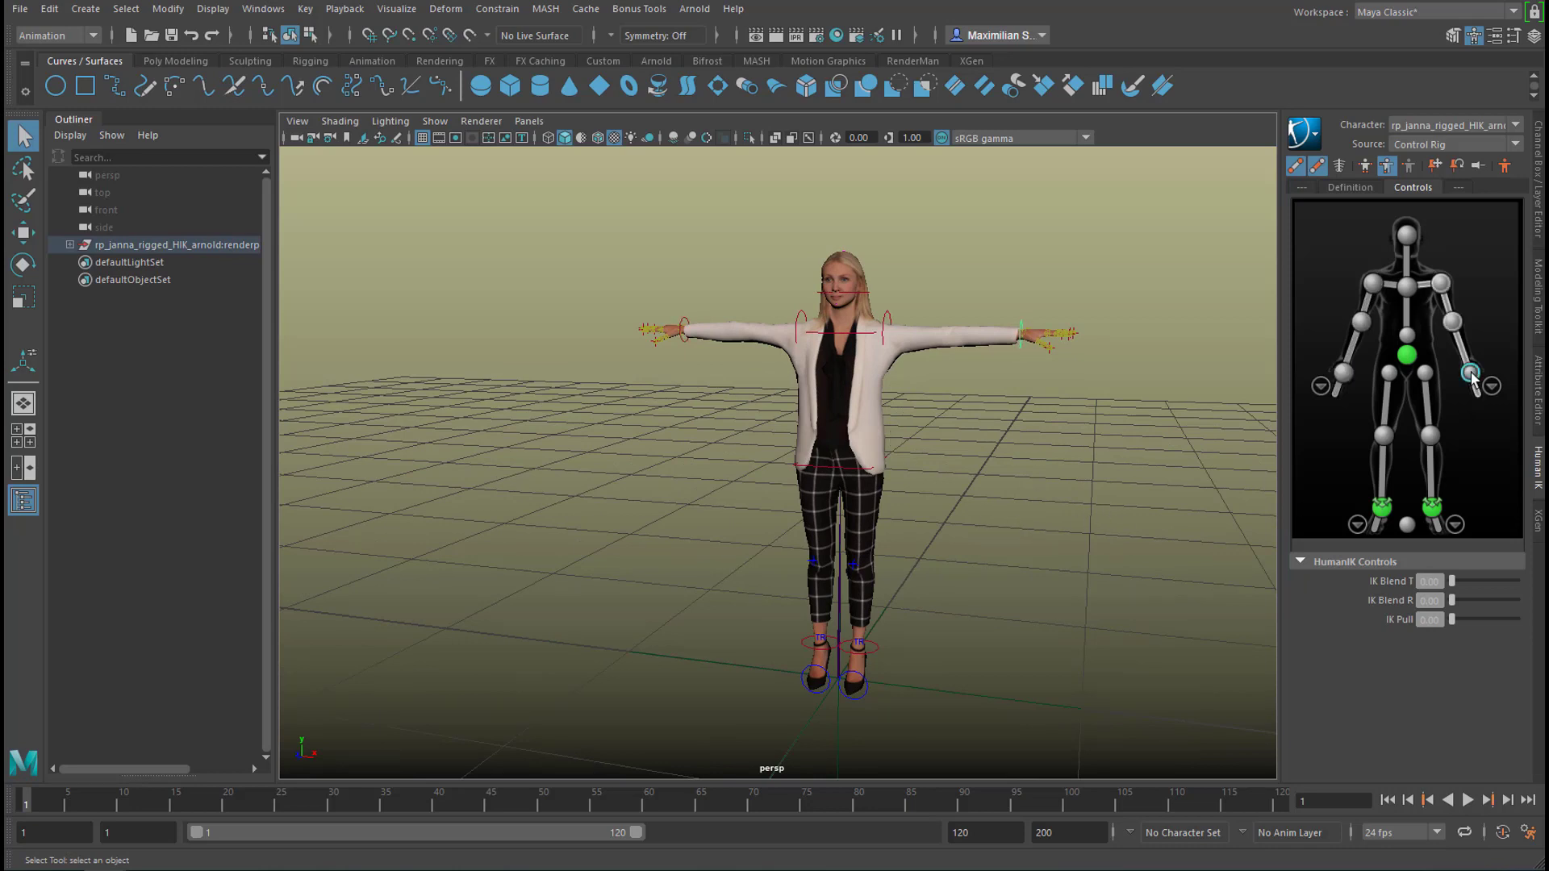
{"action": "left_click", "coordinate": [1350, 374]}
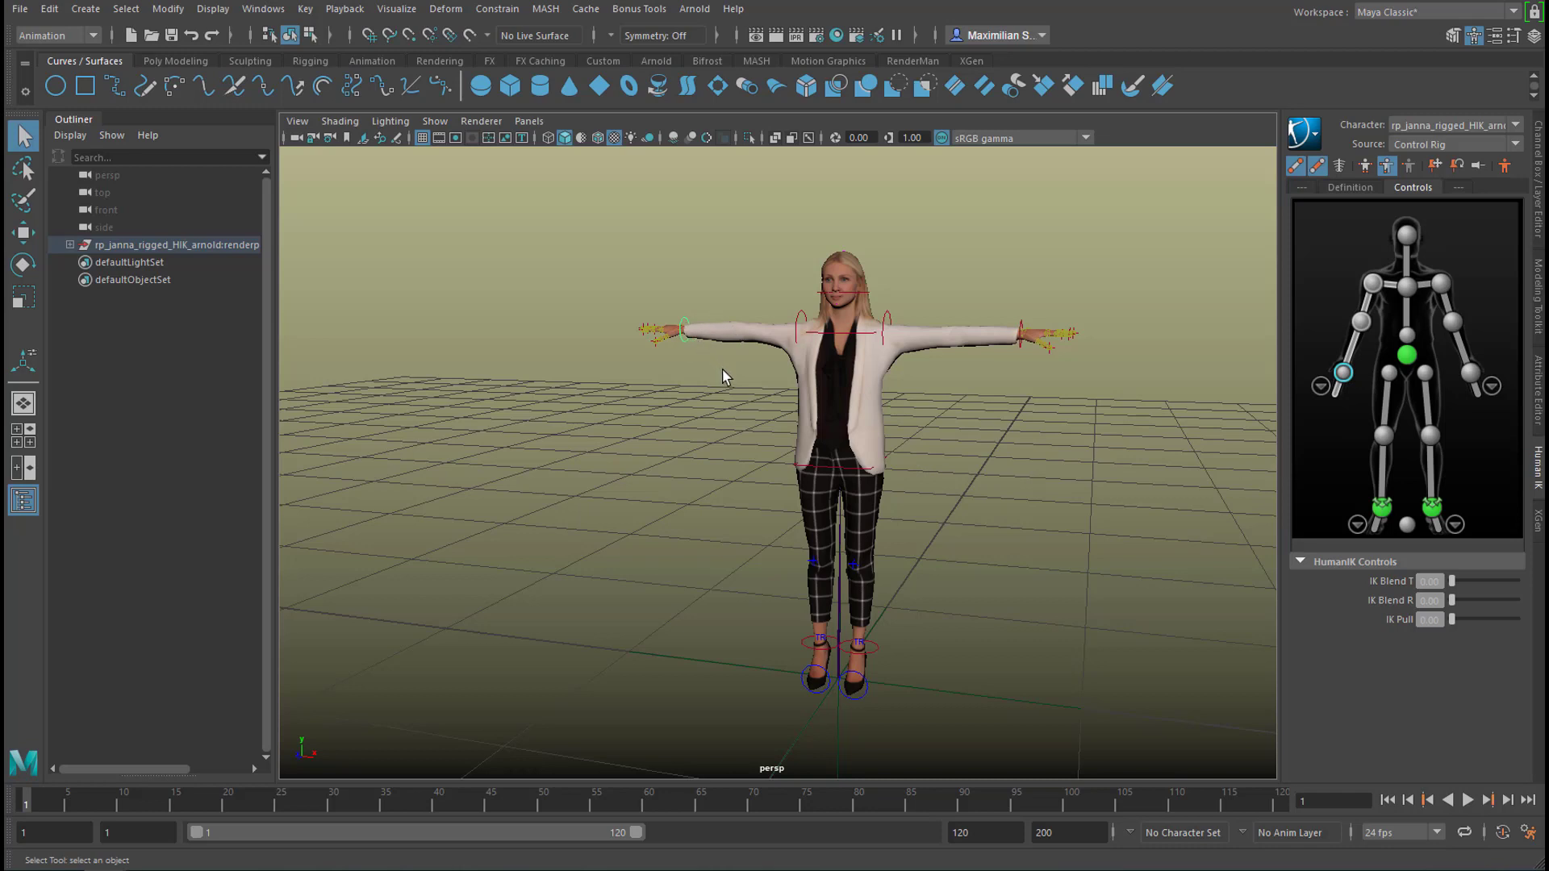
{"action": "key", "text": "w"}
{"action": "left_click_drag", "start_coordinate": [684, 331], "coordinate": [720, 389]}
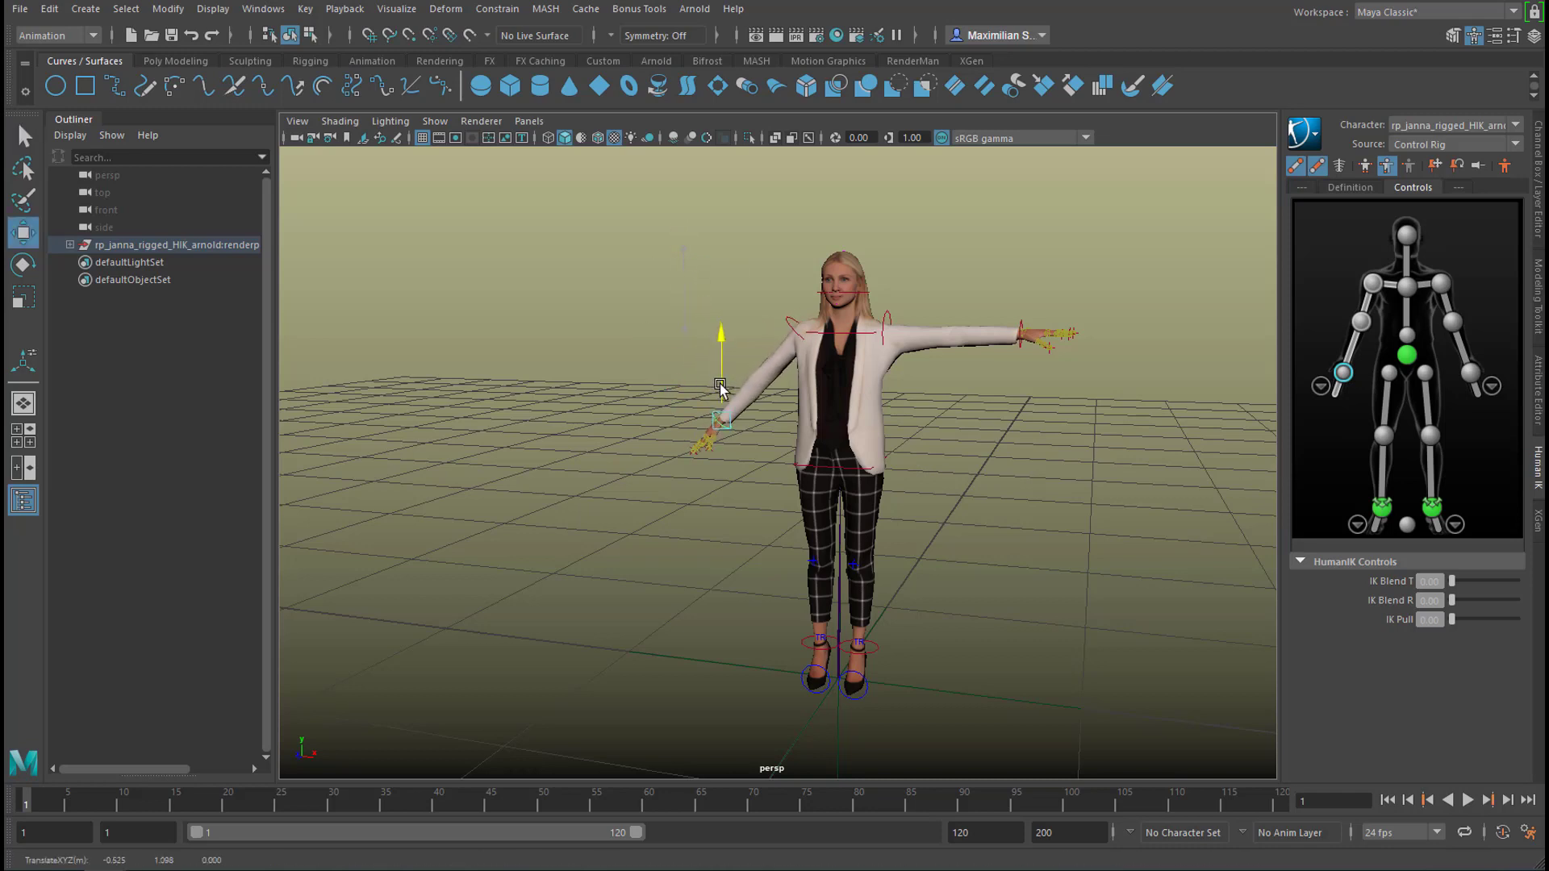
{"action": "left_click_drag", "start_coordinate": [804, 440], "coordinate": [836, 443]}
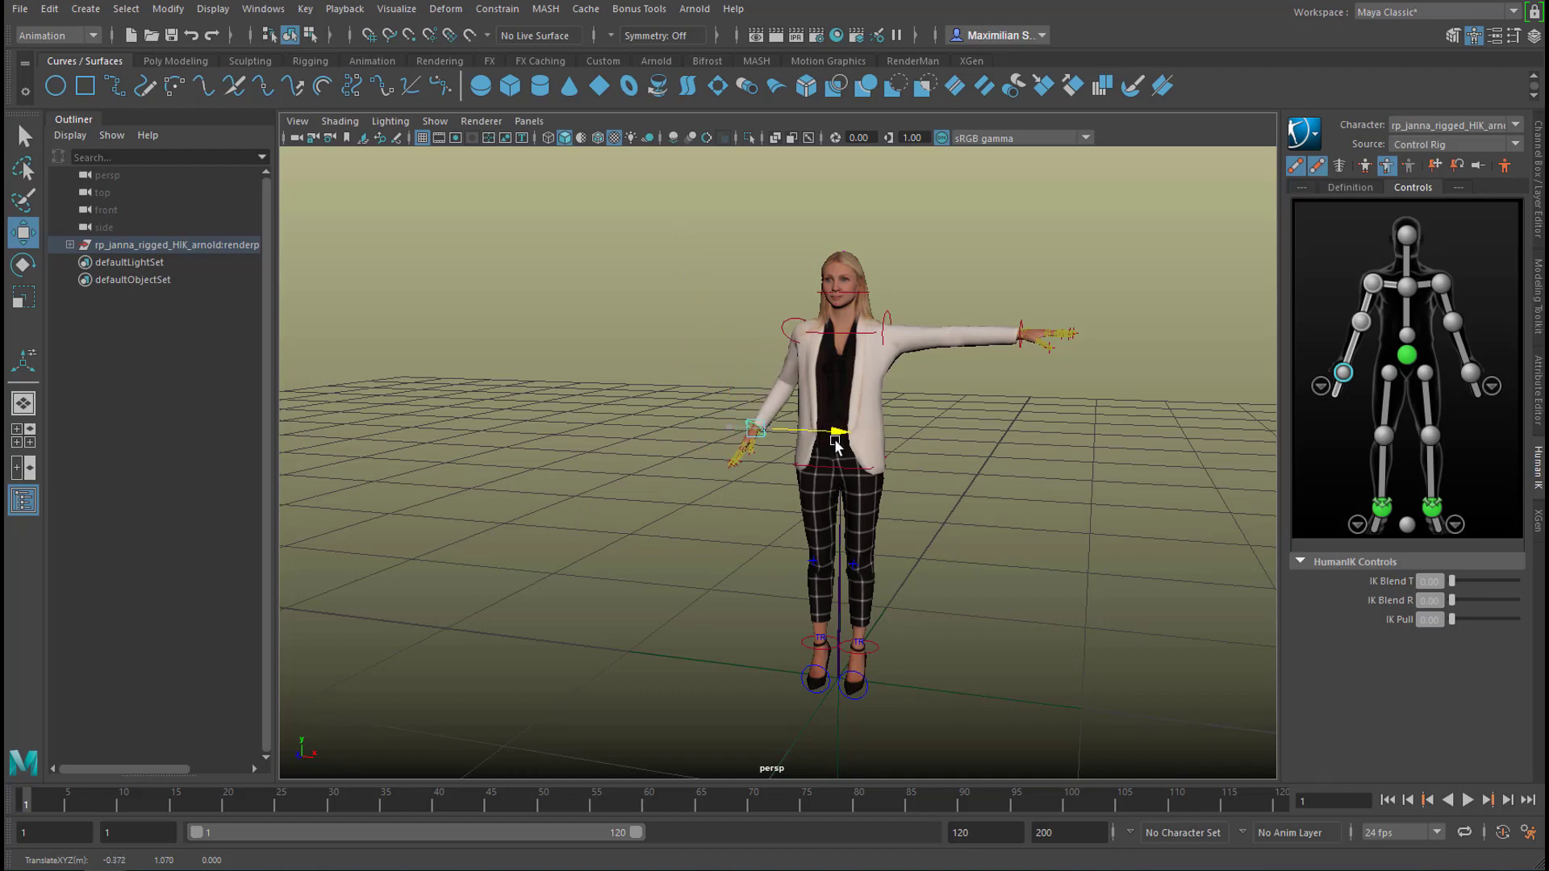
Lower the character's left wrist control beside the hip and reselect the right wrist control.
{"action": "left_click", "coordinate": [1021, 334]}
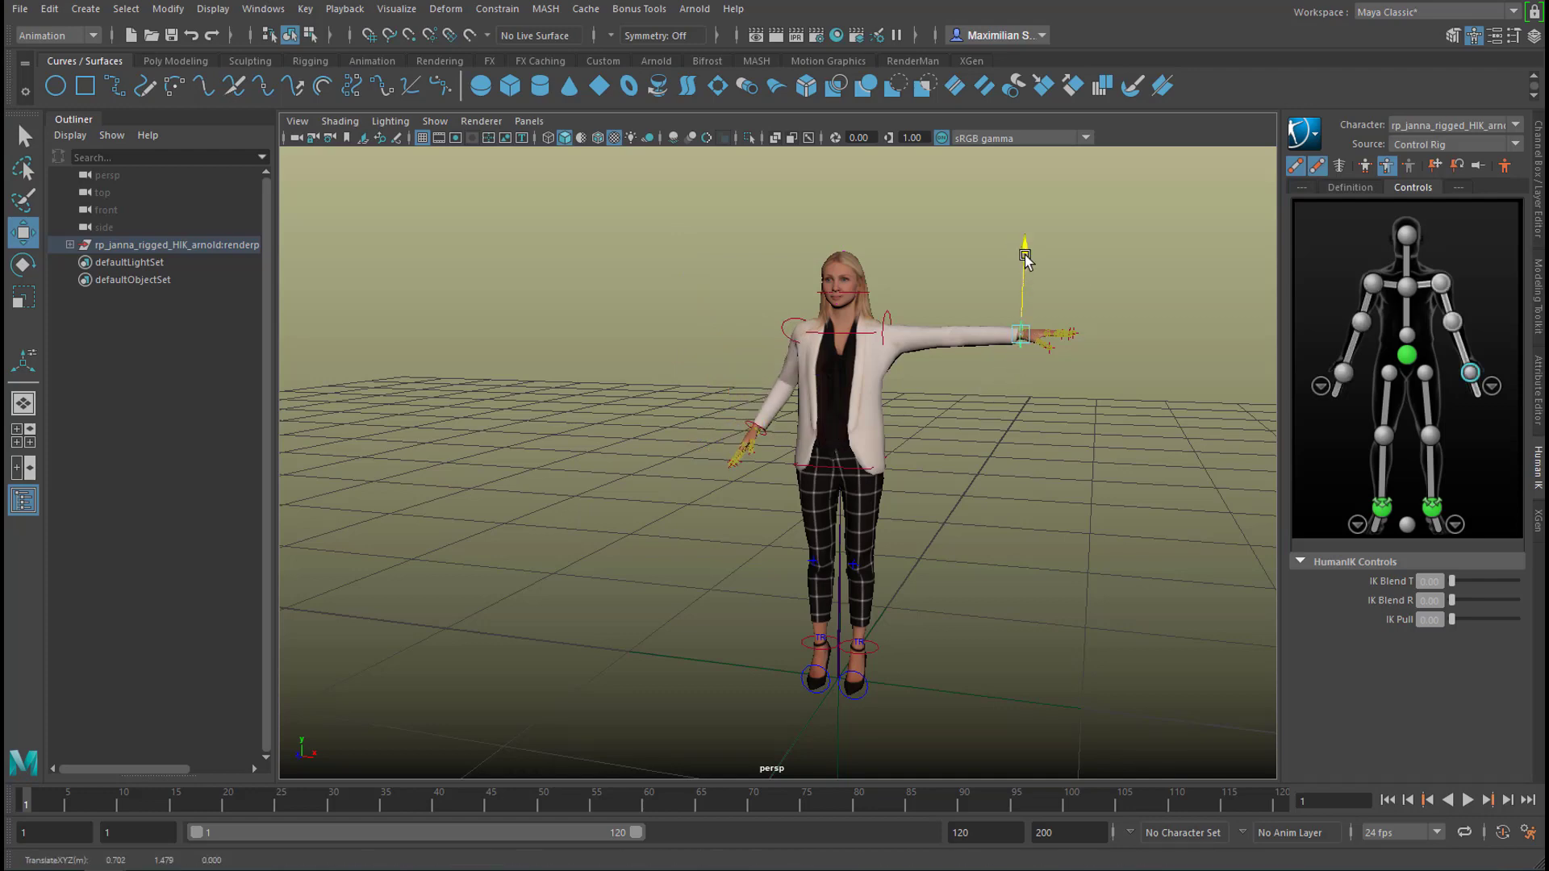
{"action": "left_click_drag", "start_coordinate": [1025, 256], "coordinate": [804, 424]}
{"action": "left_click_drag", "start_coordinate": [979, 512], "coordinate": [863, 551], "text": "alt"}
{"action": "left_click", "coordinate": [765, 427]}
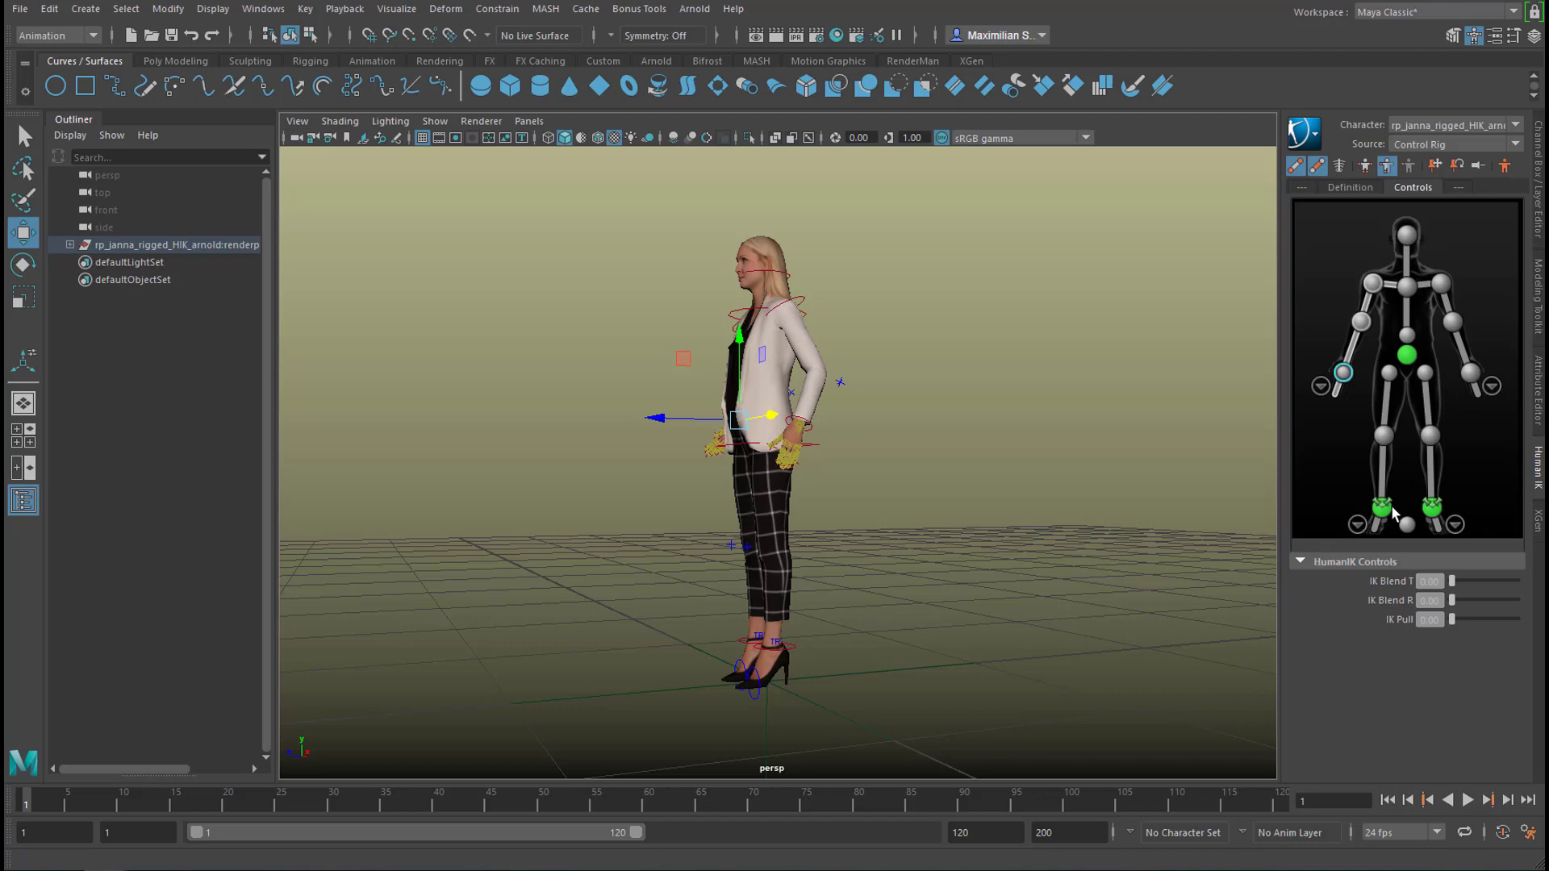
{"action": "left_click_drag", "start_coordinate": [890, 651], "coordinate": [814, 655], "text": "alt"}
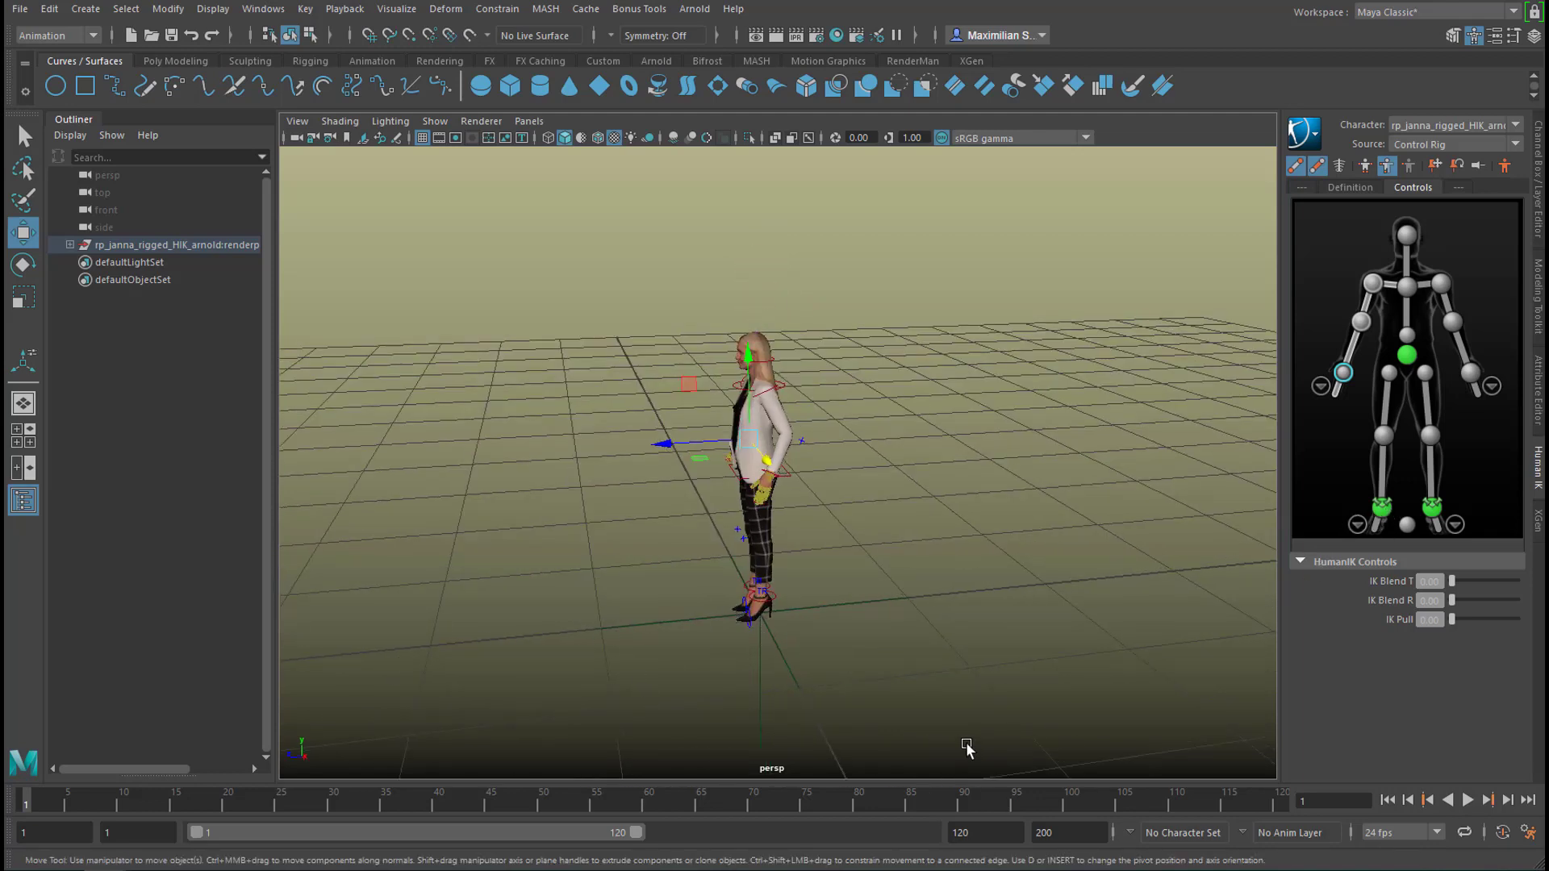
Try moving the right ankle control forward to test the leg's IK, and undo the move.
{"action": "left_click", "coordinate": [1382, 508]}
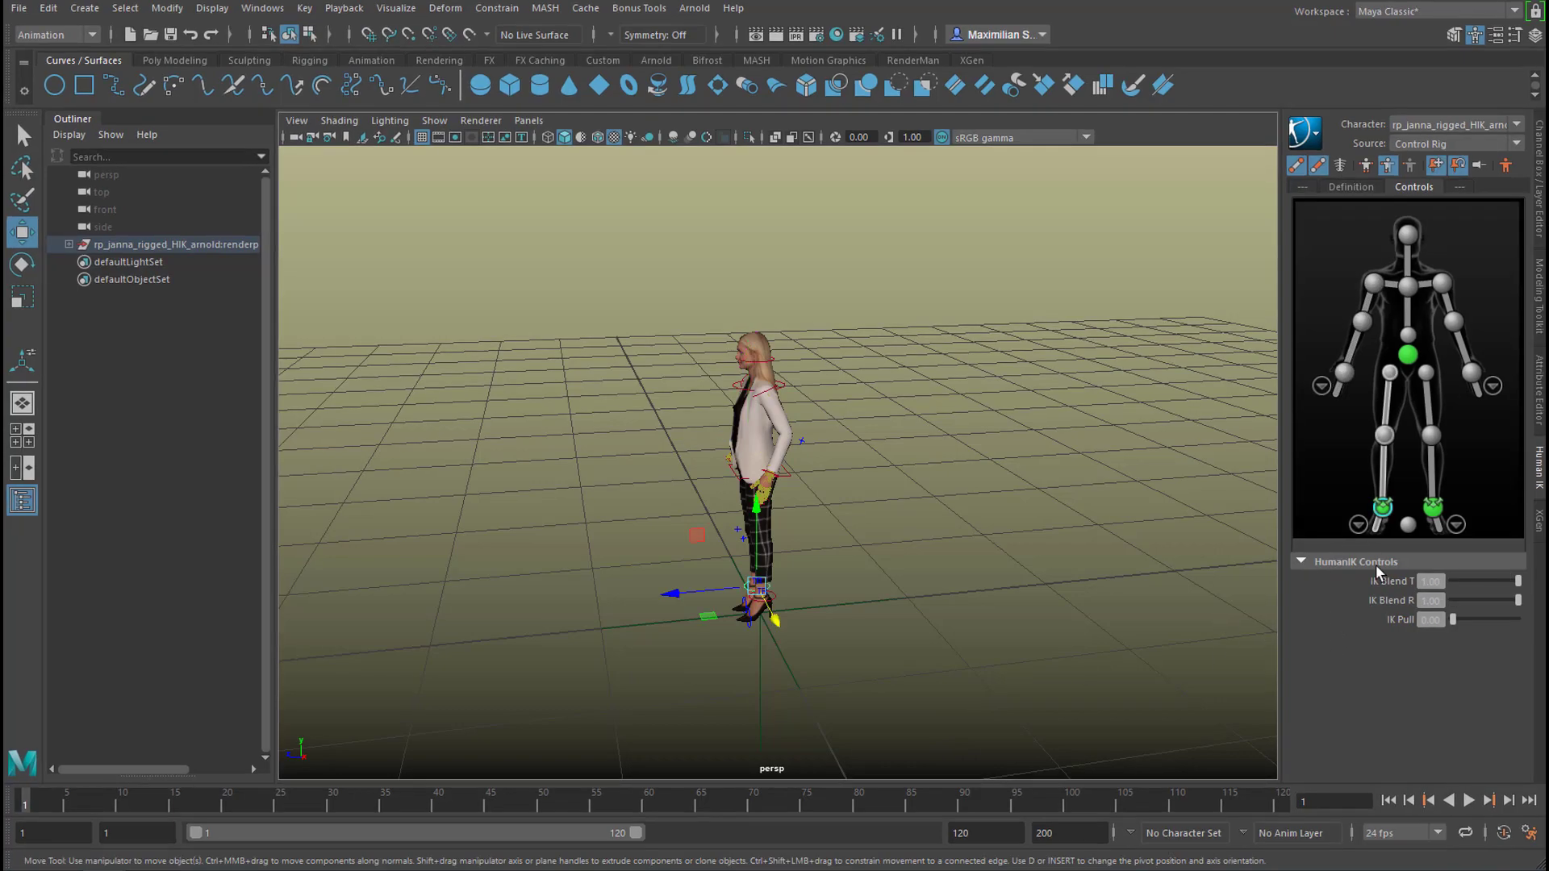
{"action": "left_click_drag", "start_coordinate": [797, 692], "coordinate": [756, 699], "text": "alt"}
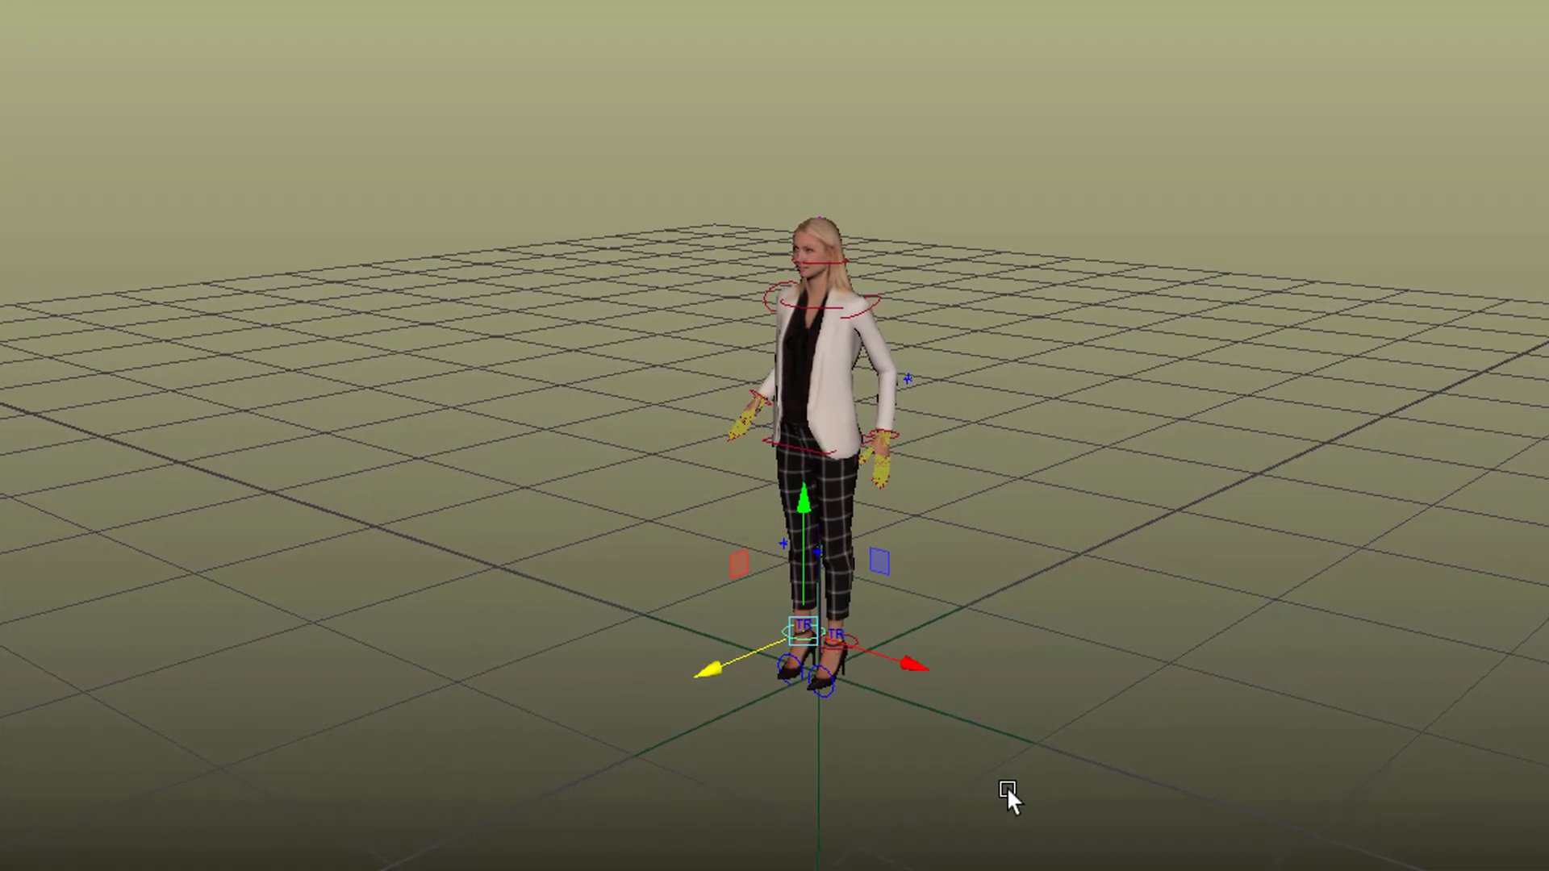
{"action": "left_click_drag", "start_coordinate": [1007, 788], "coordinate": [892, 771], "text": "ctrl+shift"}
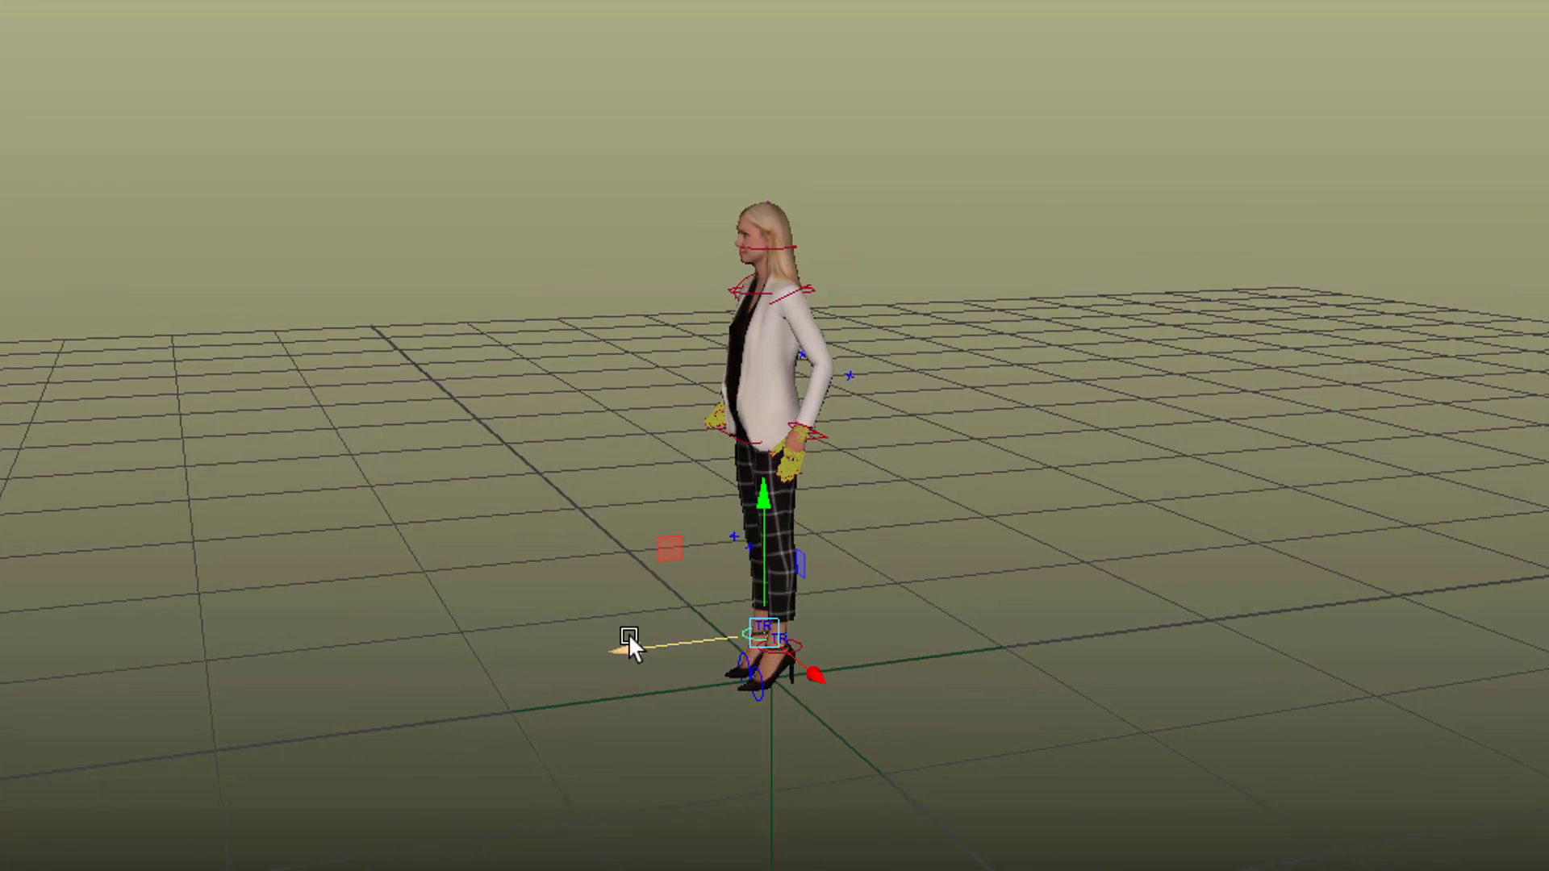
{"action": "left_click_drag", "start_coordinate": [632, 652], "coordinate": [548, 682]}
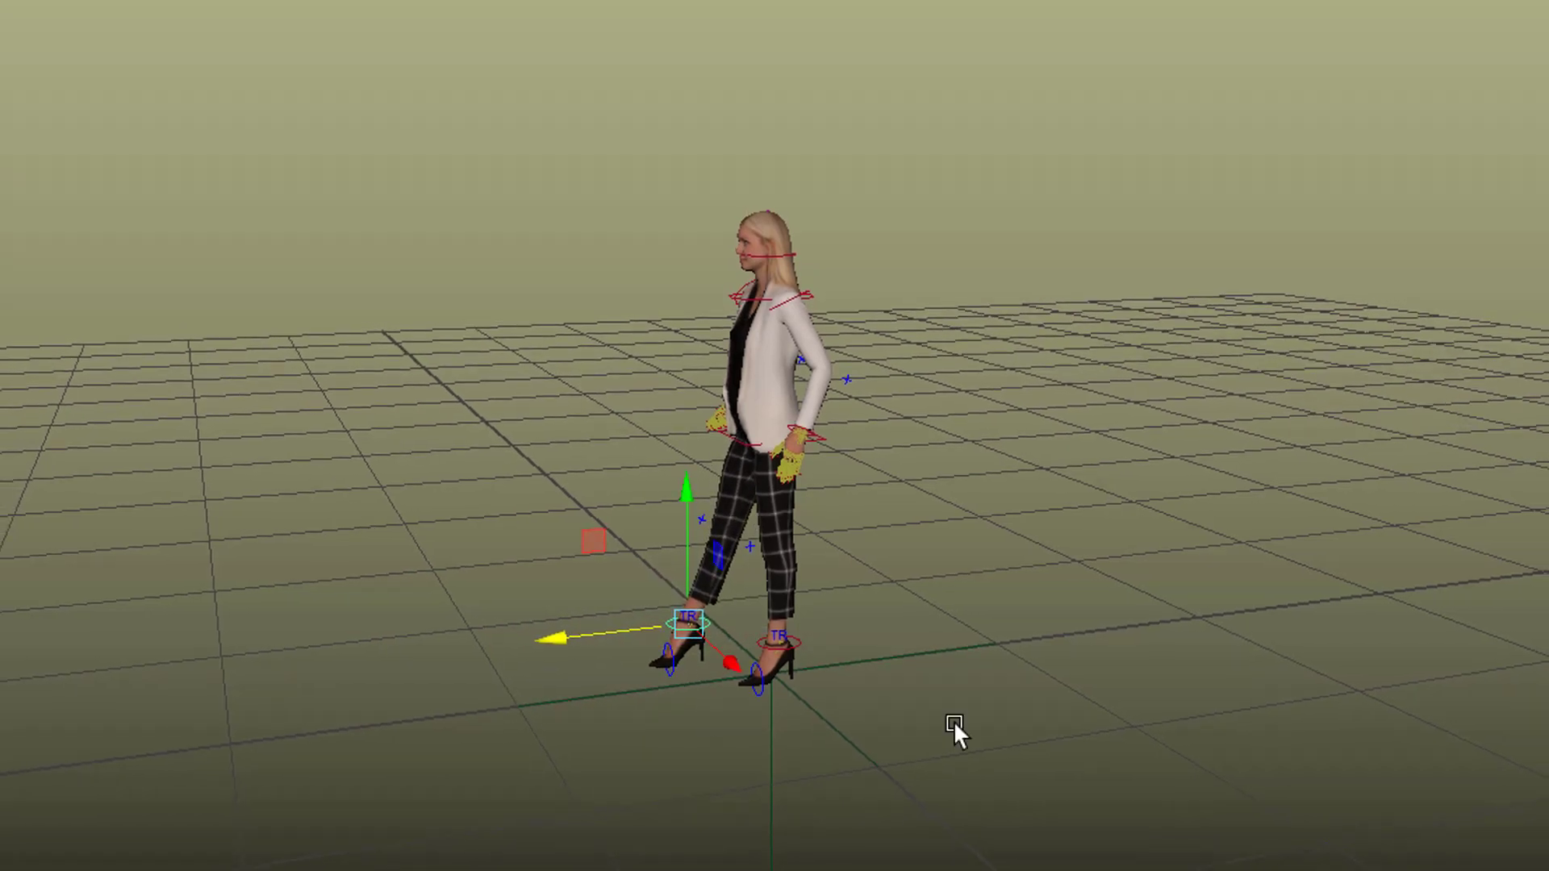
{"action": "key", "text": "ctrl+z"}
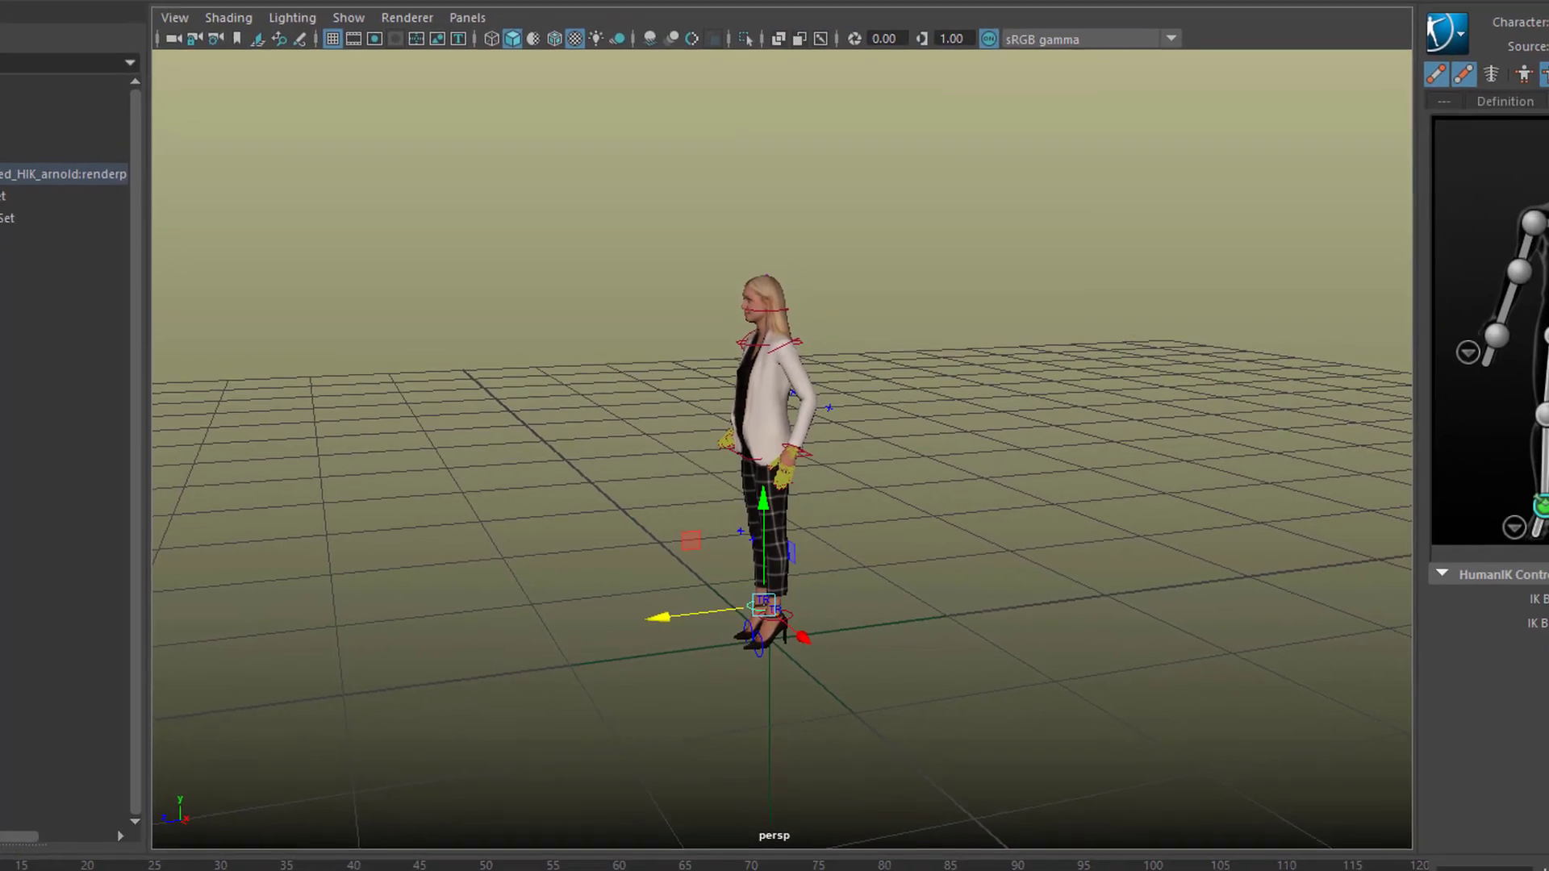
Select the hips control and set both the playback and animation end times to frame 50.
{"action": "left_click", "coordinate": [1525, 326]}
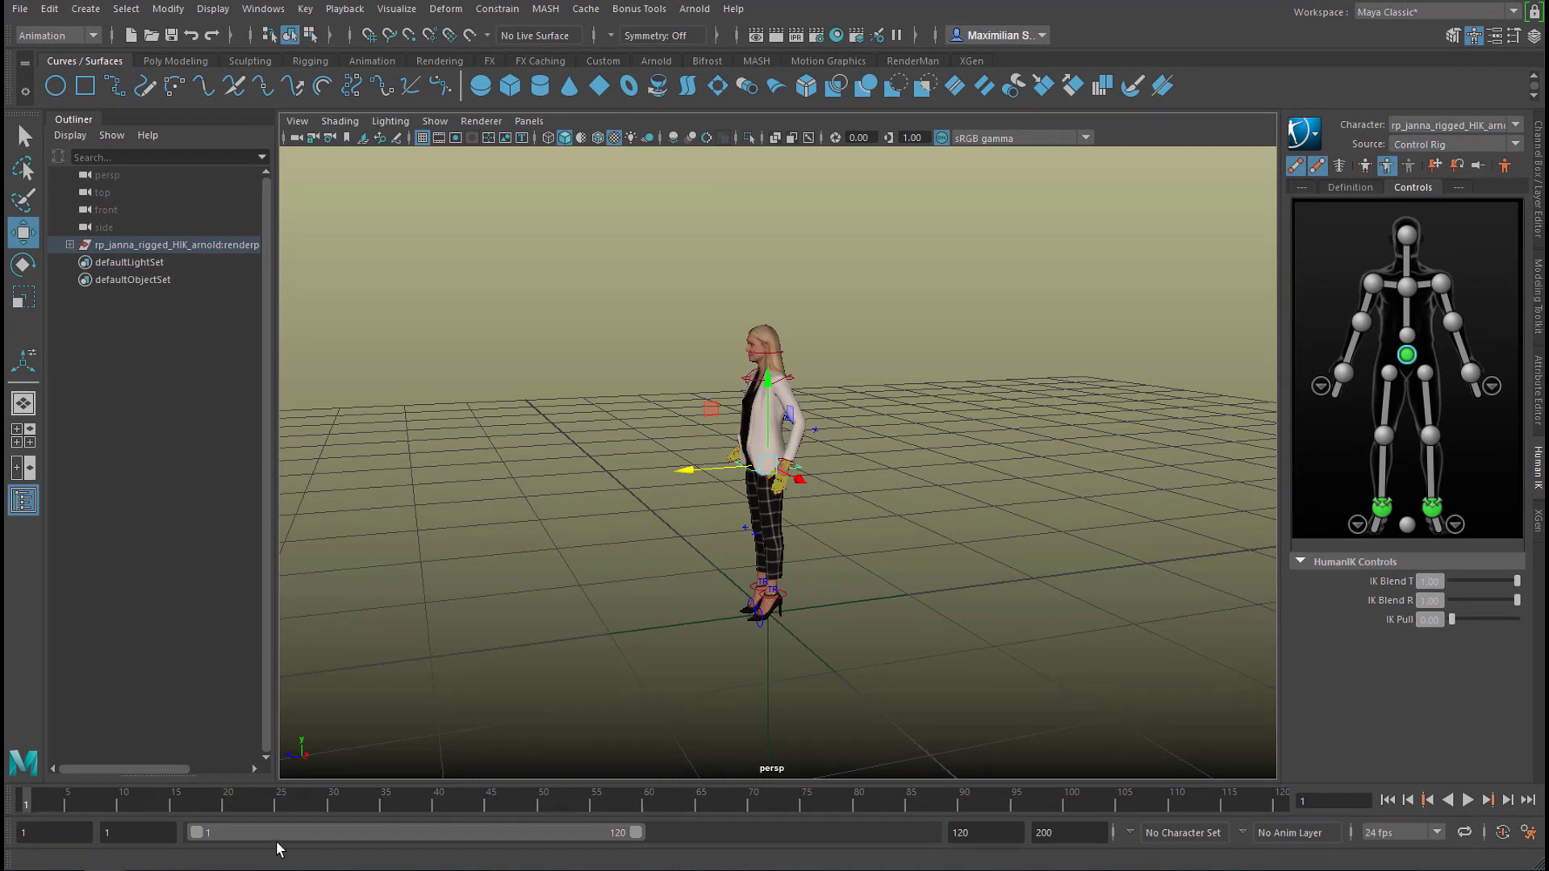
{"action": "left_click", "coordinate": [973, 830]}
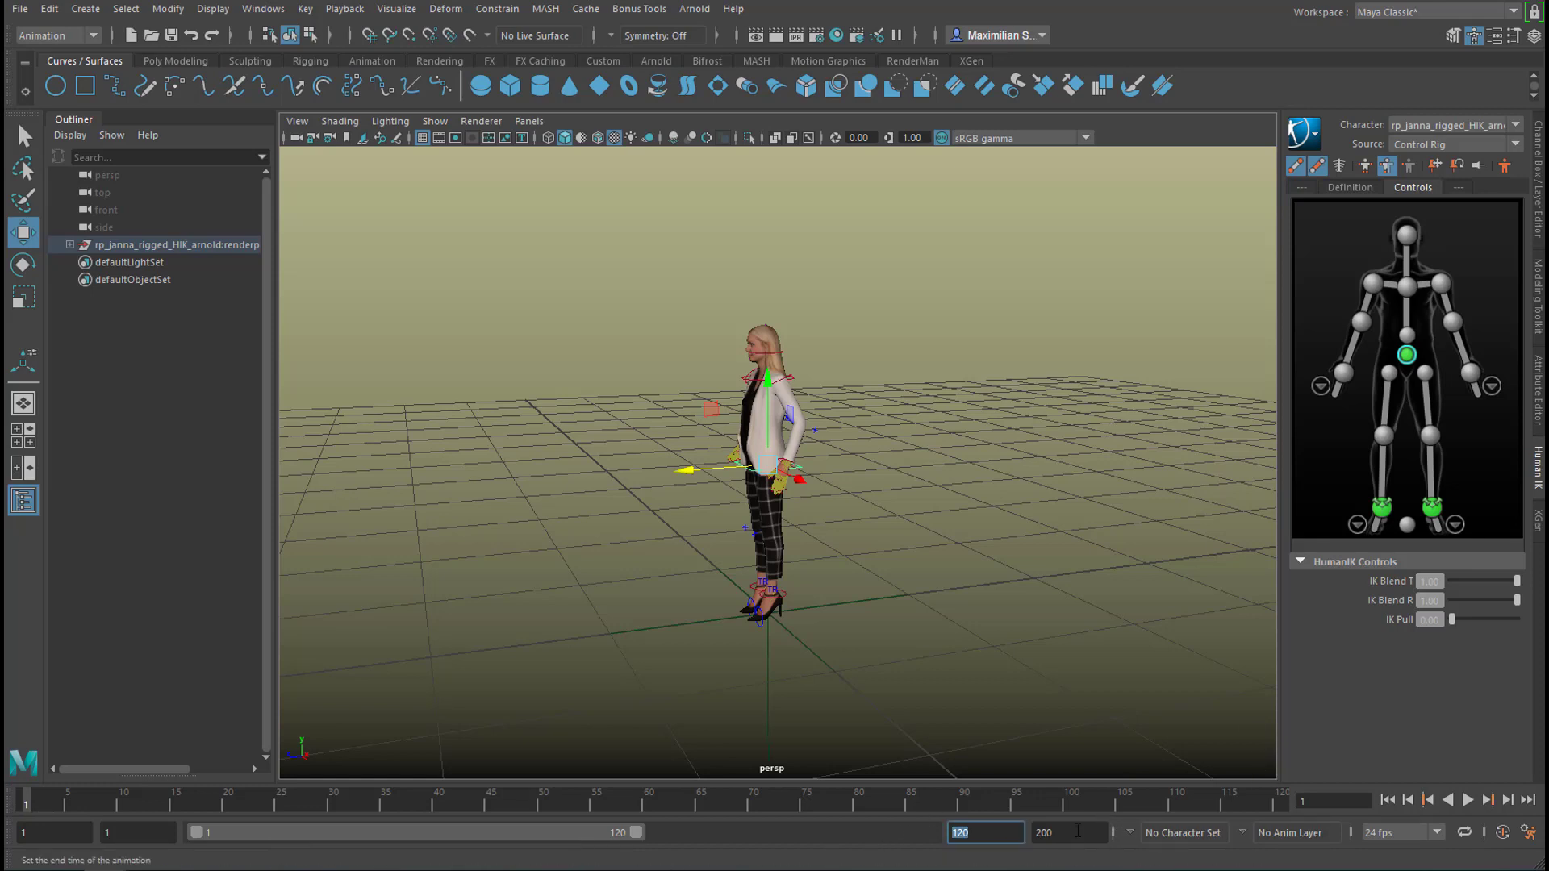
{"action": "left_click_drag", "start_coordinate": [1078, 830], "coordinate": [936, 830]}
{"action": "type", "text": "30"}
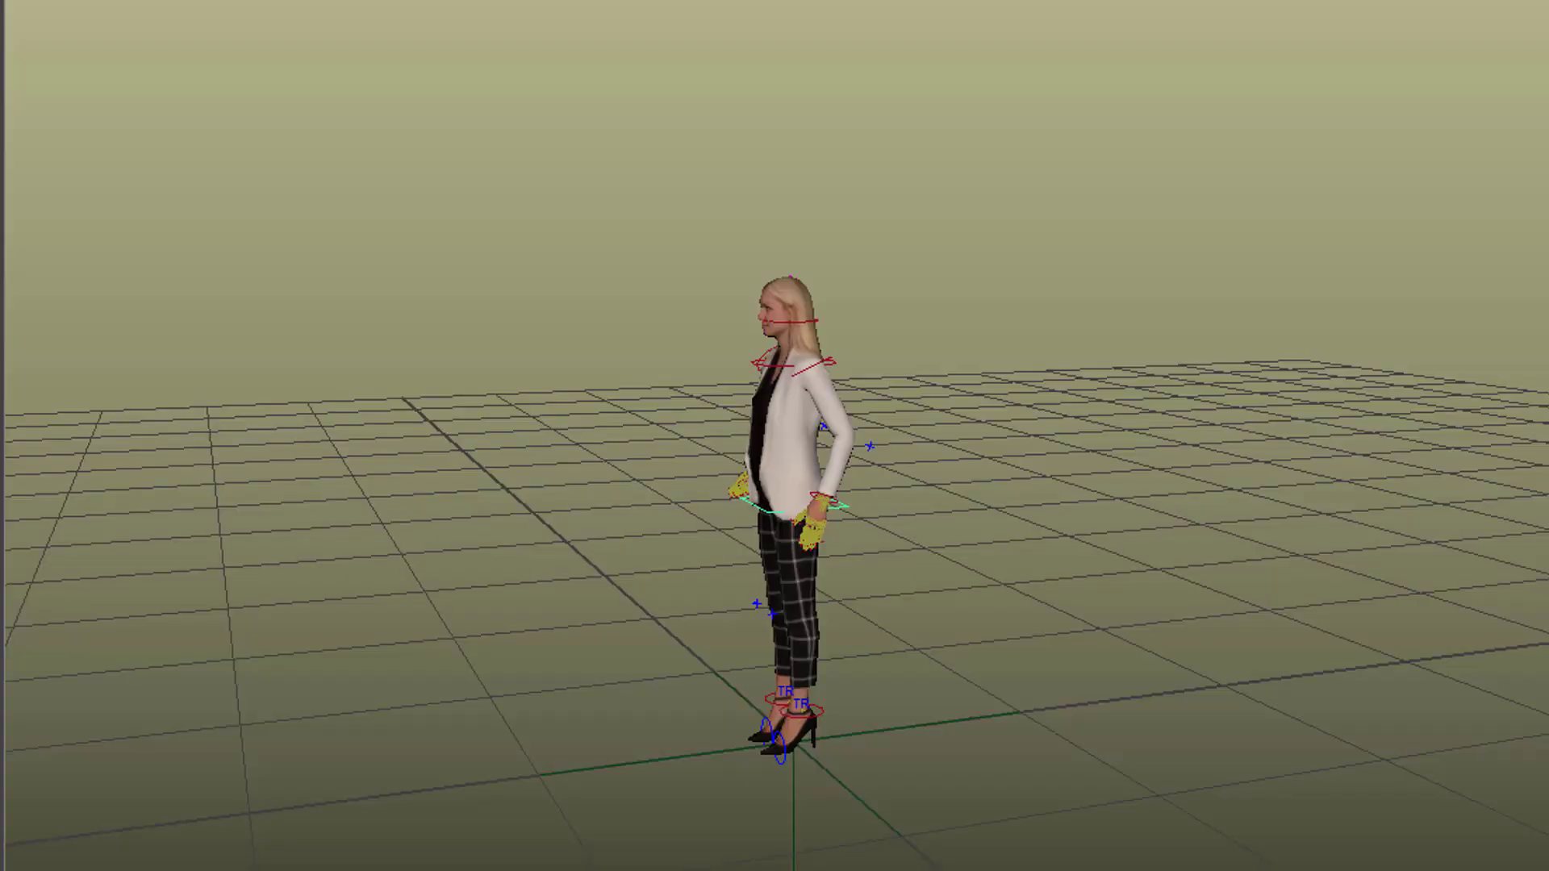
Key the hips control lowered with bent knees at frame 1 and moved forward at frame 50.
{"action": "key", "text": "w"}
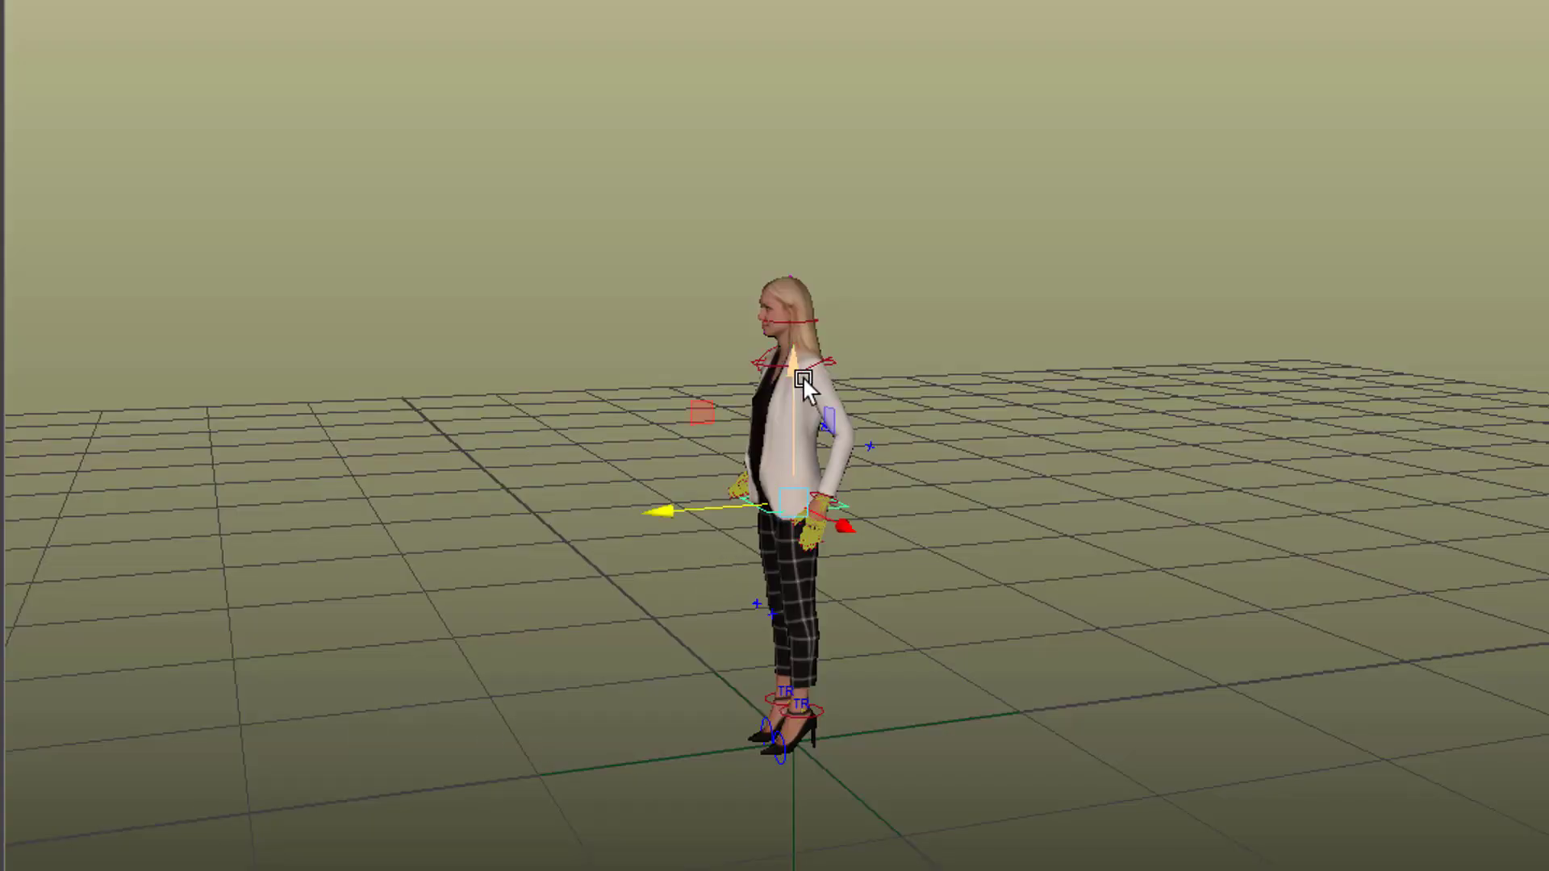
{"action": "left_click_drag", "start_coordinate": [794, 371], "coordinate": [799, 394]}
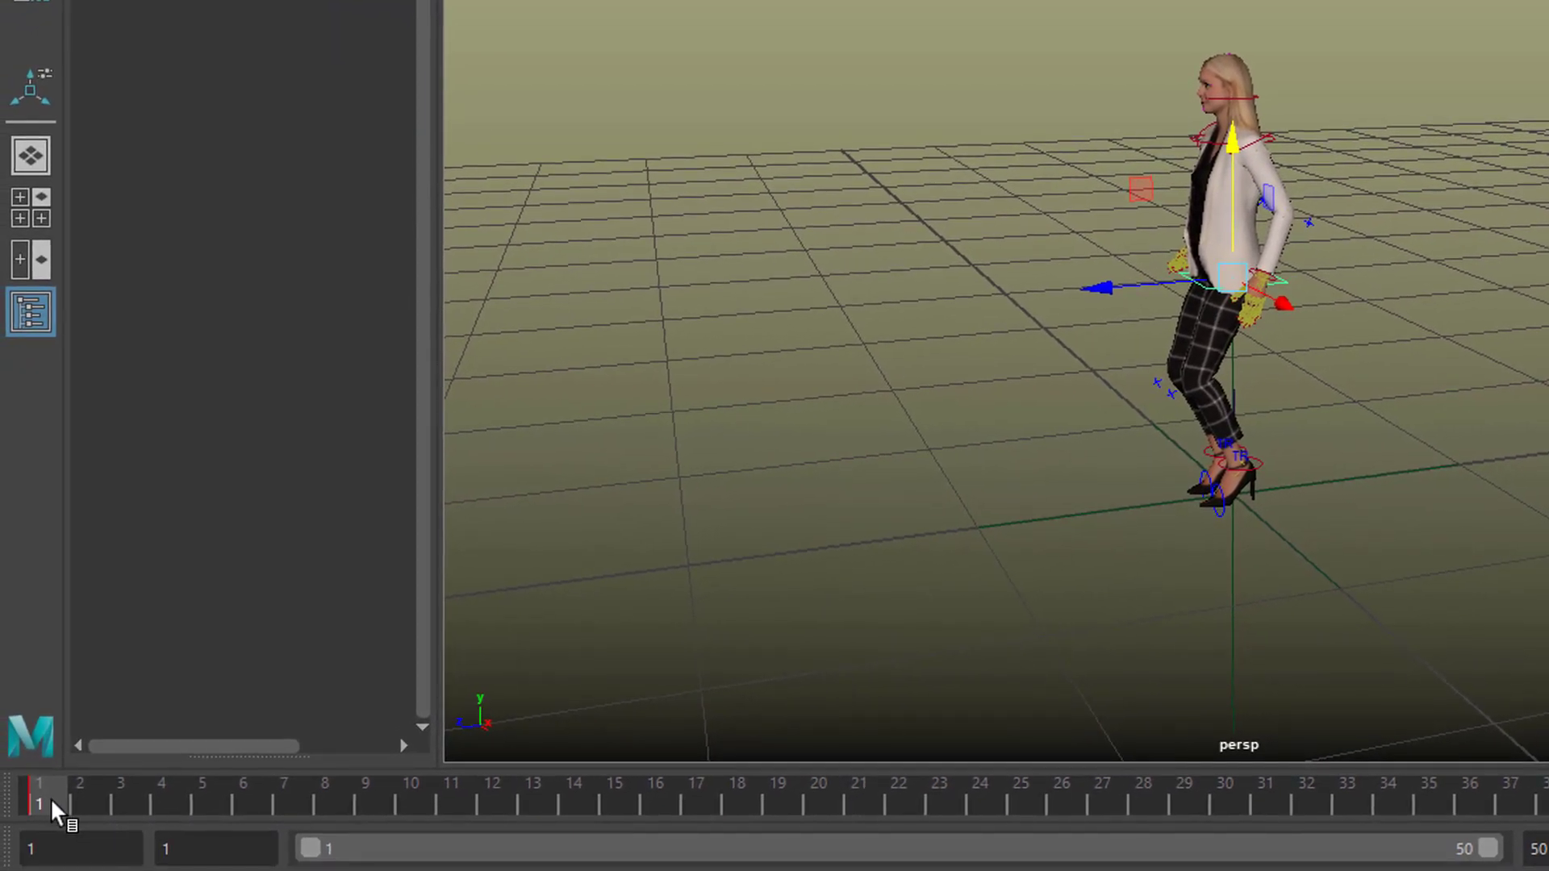
{"action": "left_click_drag", "start_coordinate": [47, 802], "coordinate": [1548, 805]}
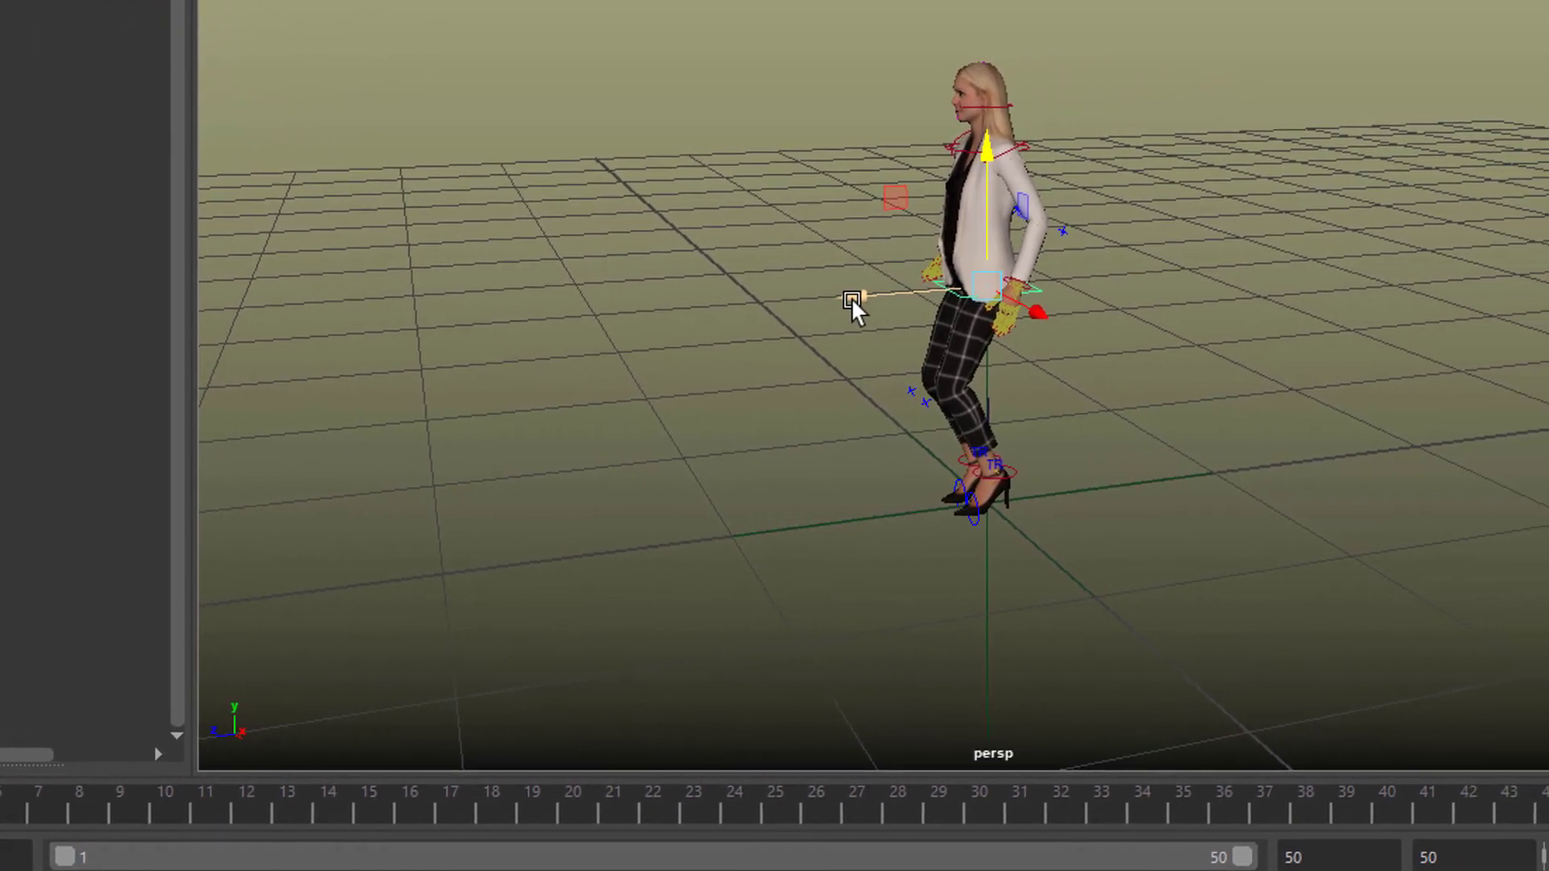
{"action": "left_click_drag", "start_coordinate": [1036, 293], "coordinate": [938, 340]}
{"action": "left_click_drag", "start_coordinate": [669, 349], "coordinate": [562, 389]}
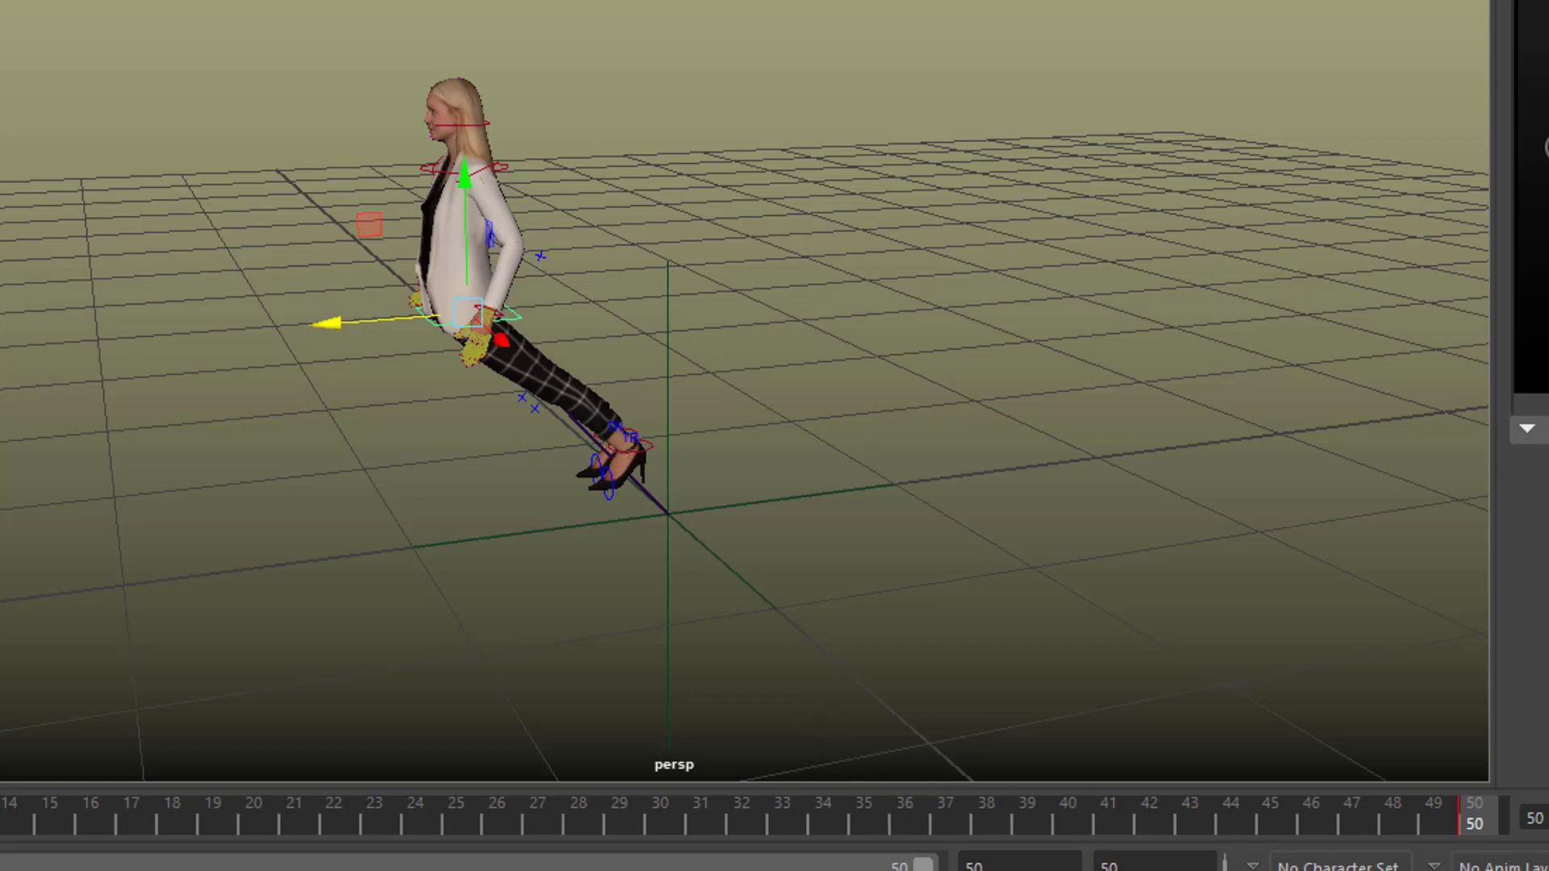
{"action": "key", "text": "alt+shift+v"}
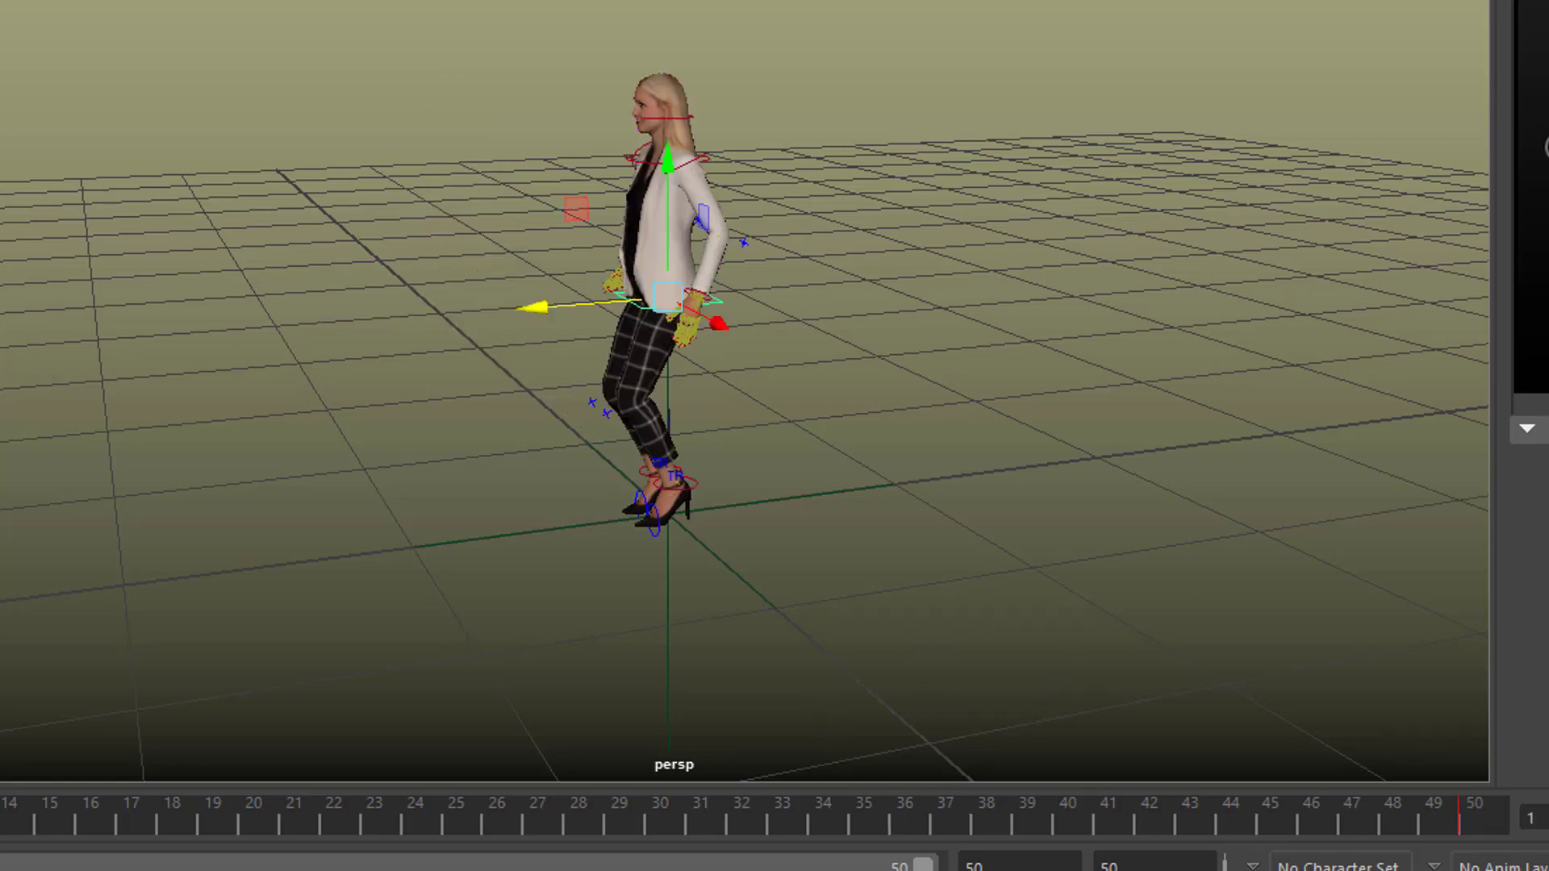
Key the right ankle control in its planted position at frames 1 and 25.
{"action": "left_click", "coordinate": [1546, 355]}
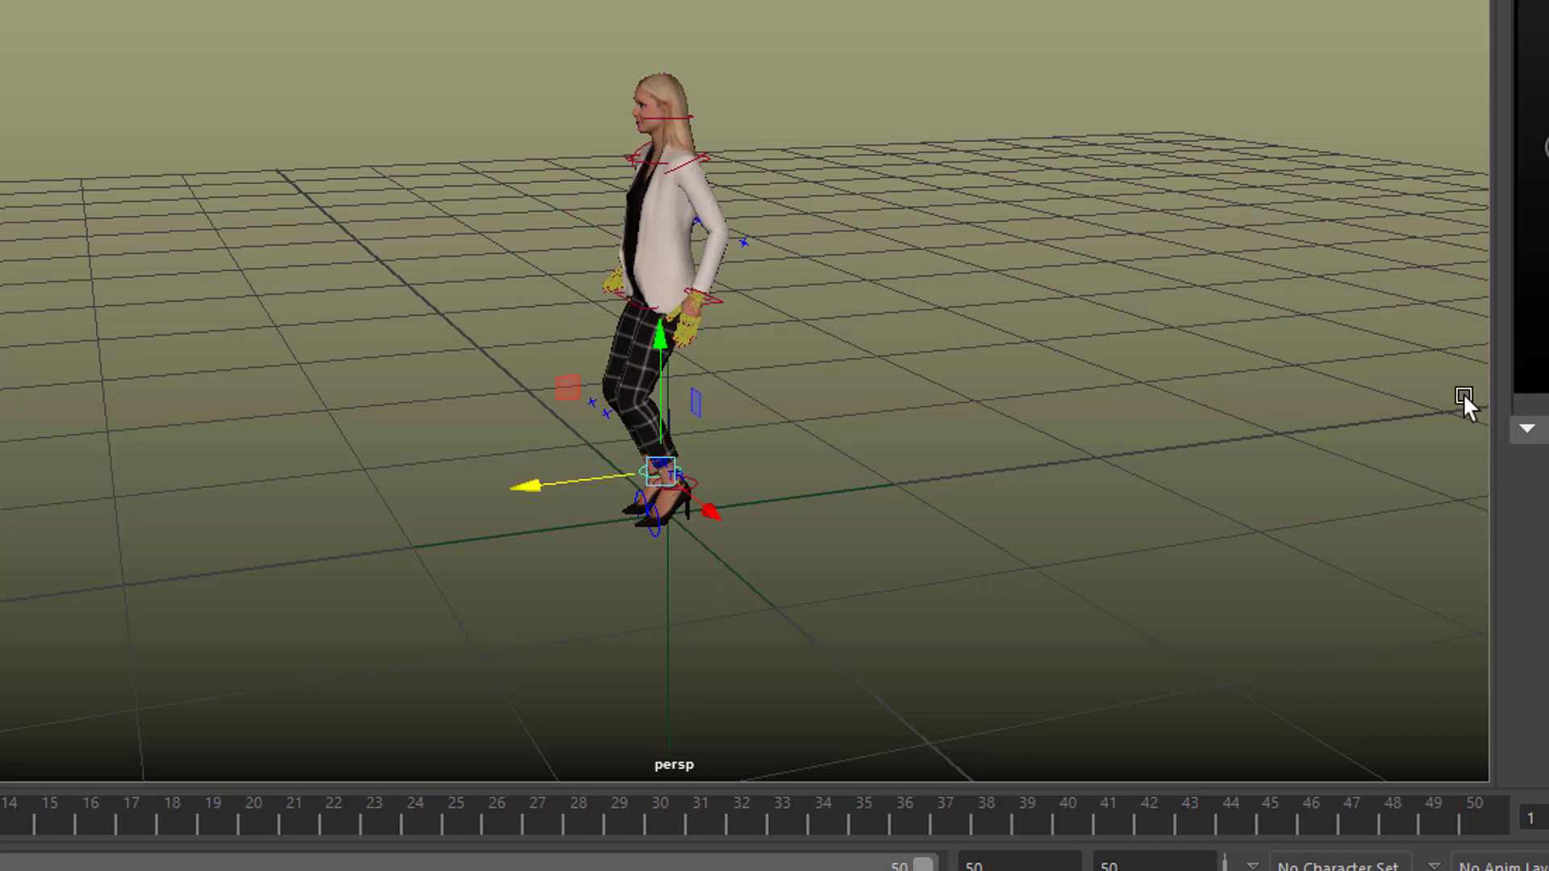
{"action": "right_click_drag", "start_coordinate": [602, 513], "coordinate": [991, 494], "text": "alt"}
{"action": "left_click_drag", "start_coordinate": [991, 494], "coordinate": [1062, 516], "text": "alt"}
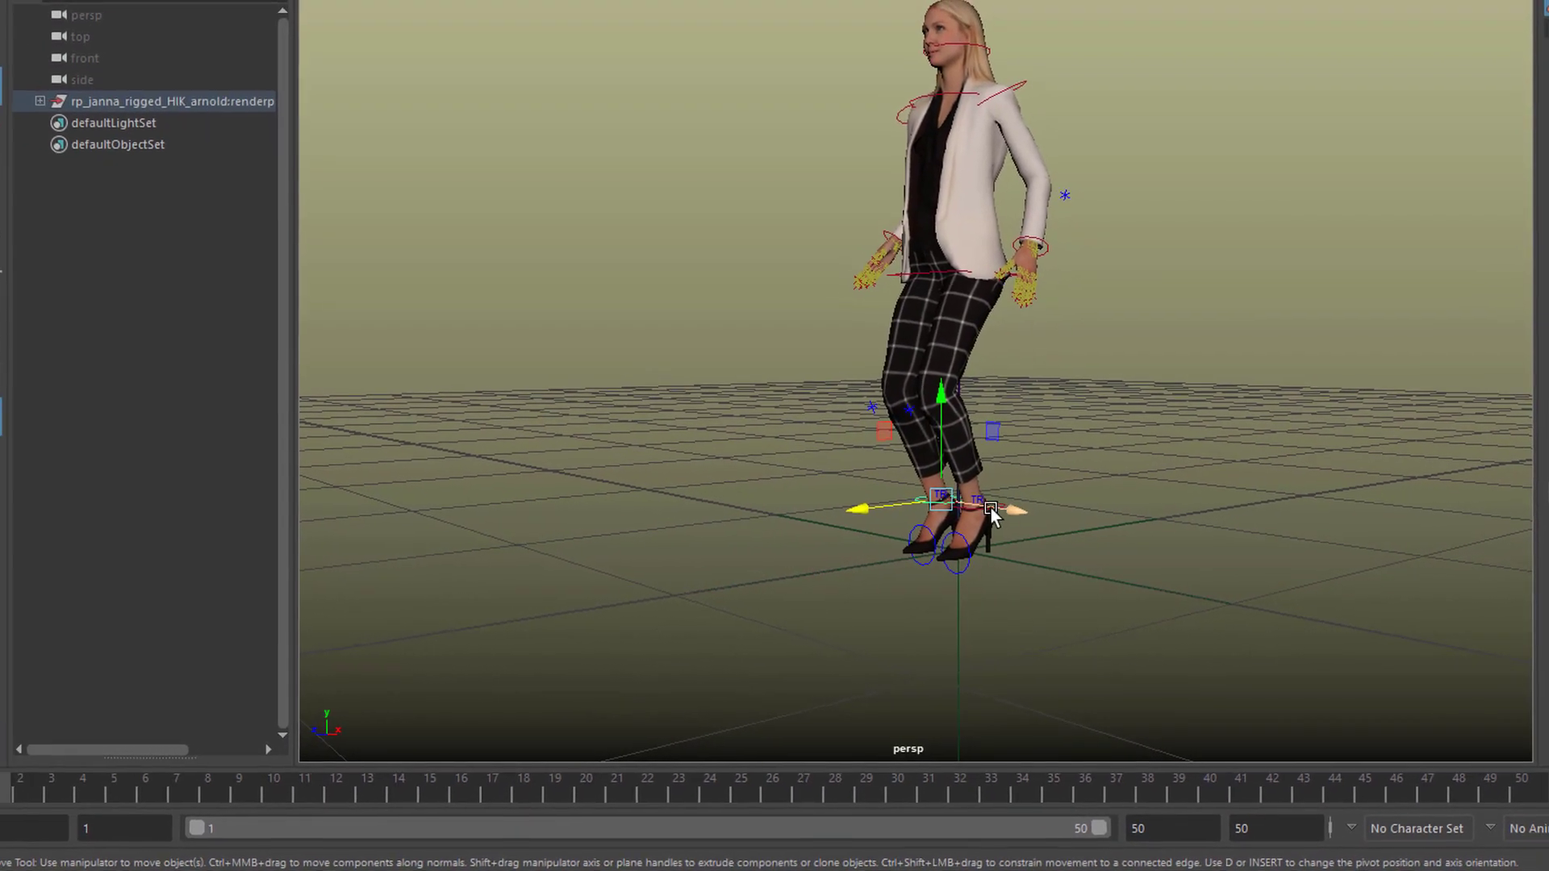
{"action": "left_click_drag", "start_coordinate": [1111, 602], "coordinate": [1131, 624], "text": "alt"}
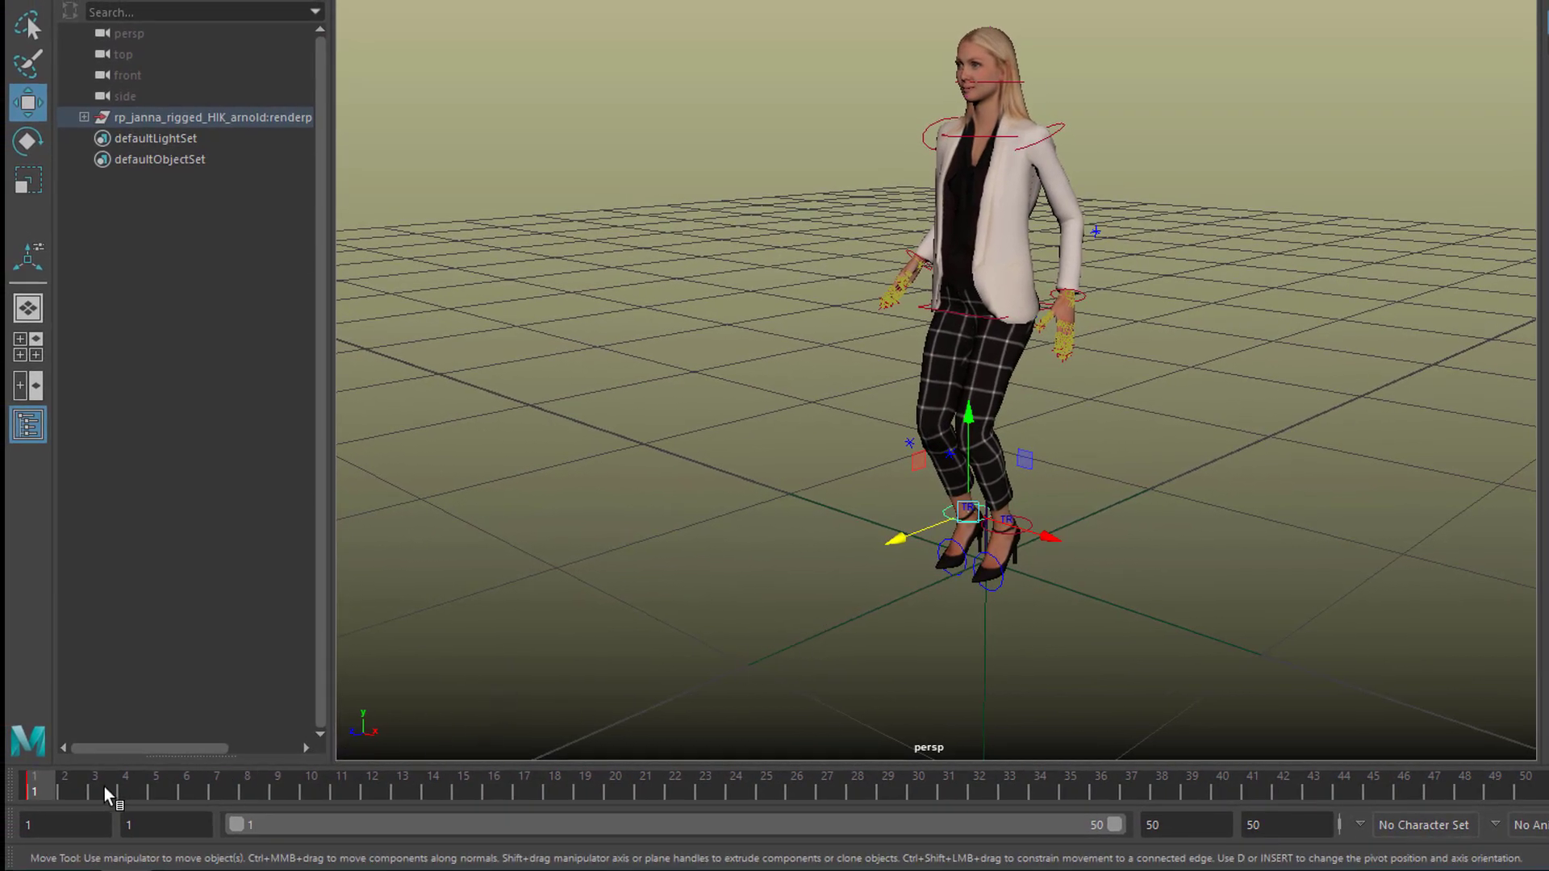
{"action": "left_click_drag", "start_coordinate": [104, 787], "coordinate": [763, 776]}
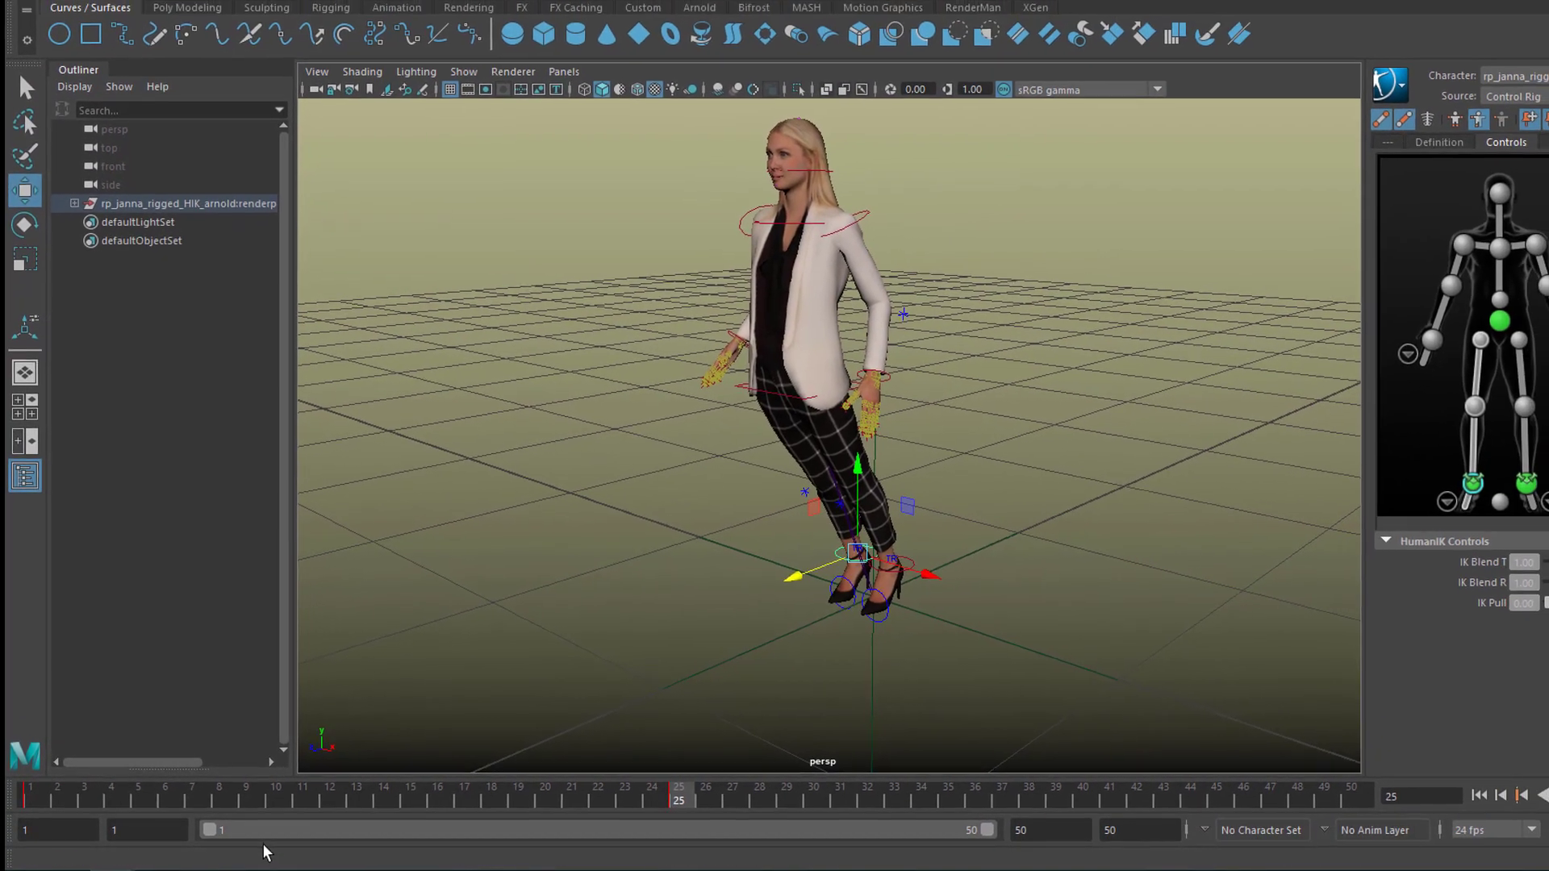
{"action": "key", "text": "alt+v"}
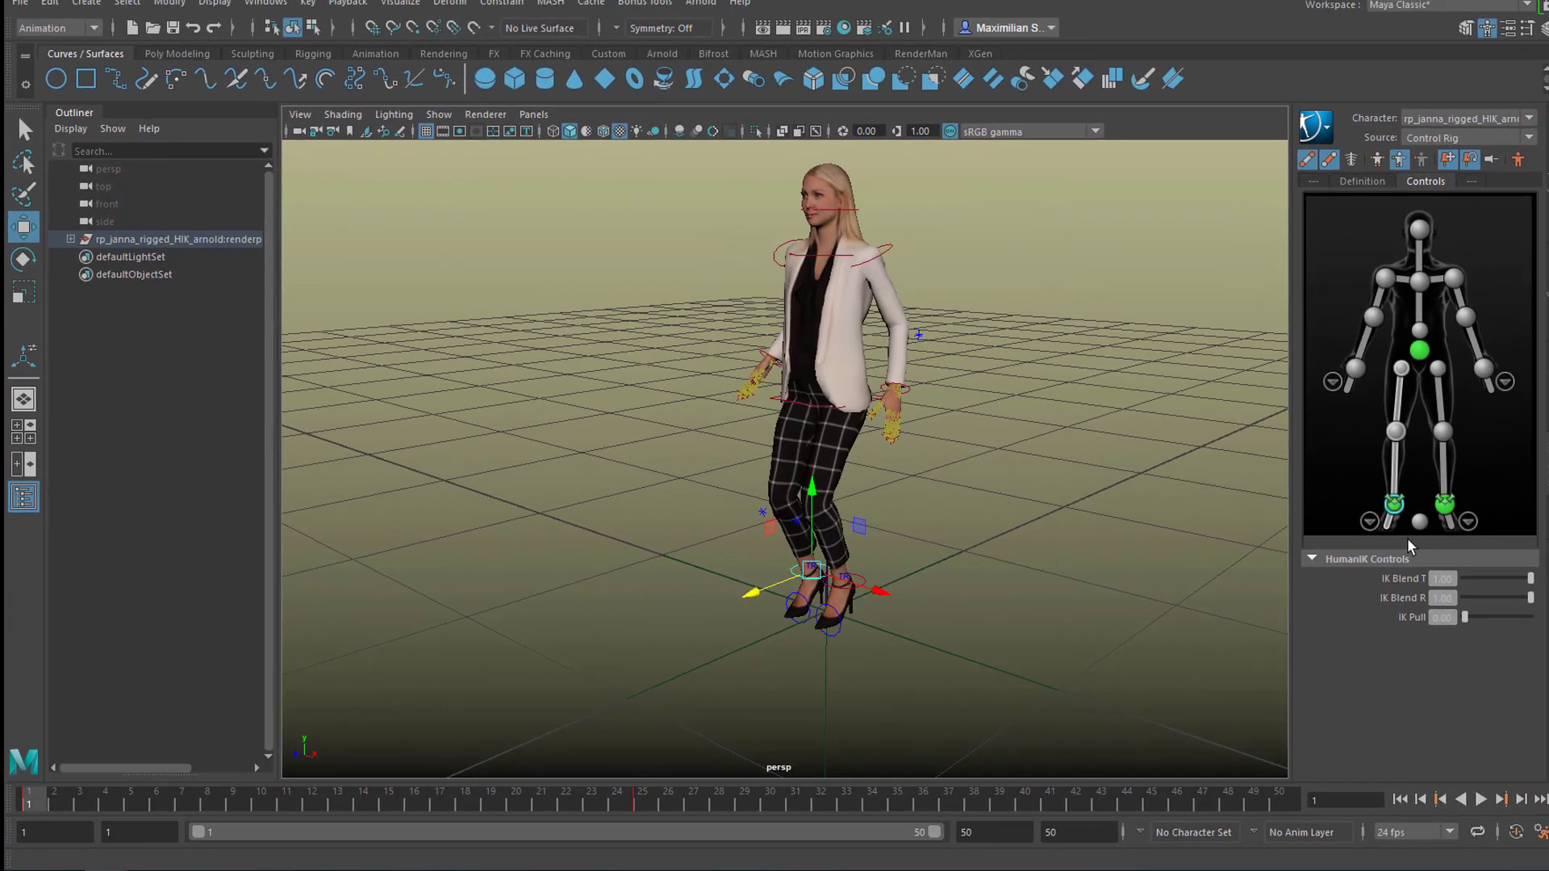
Key the left ankle control at frame 1 and move it a step forward with a key at frame 25.
{"action": "left_click", "coordinate": [1433, 507]}
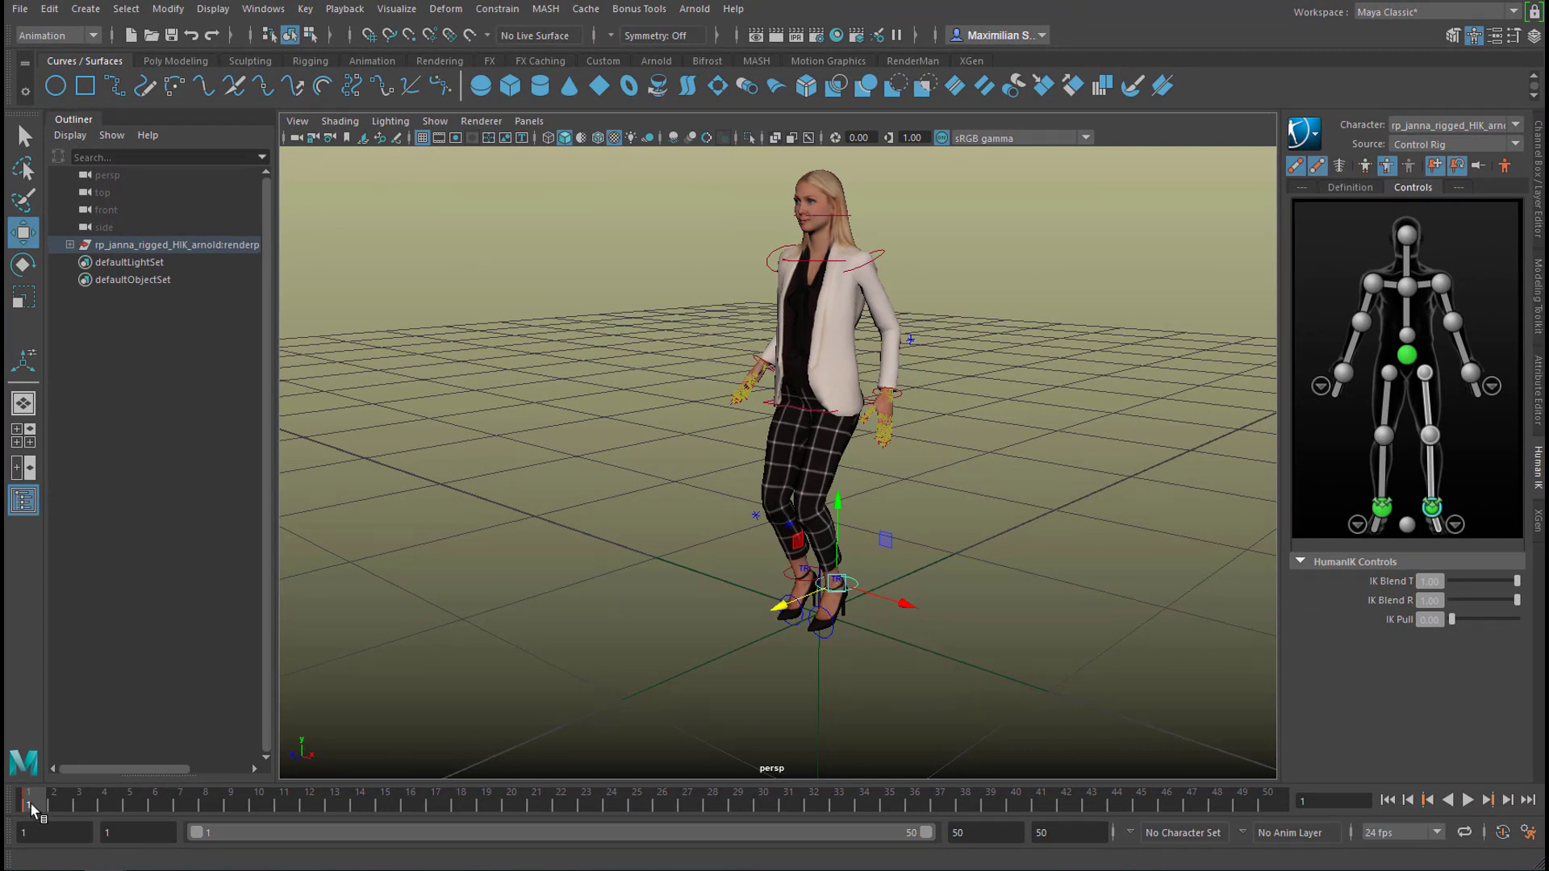
{"action": "left_click_drag", "start_coordinate": [35, 807], "coordinate": [634, 811]}
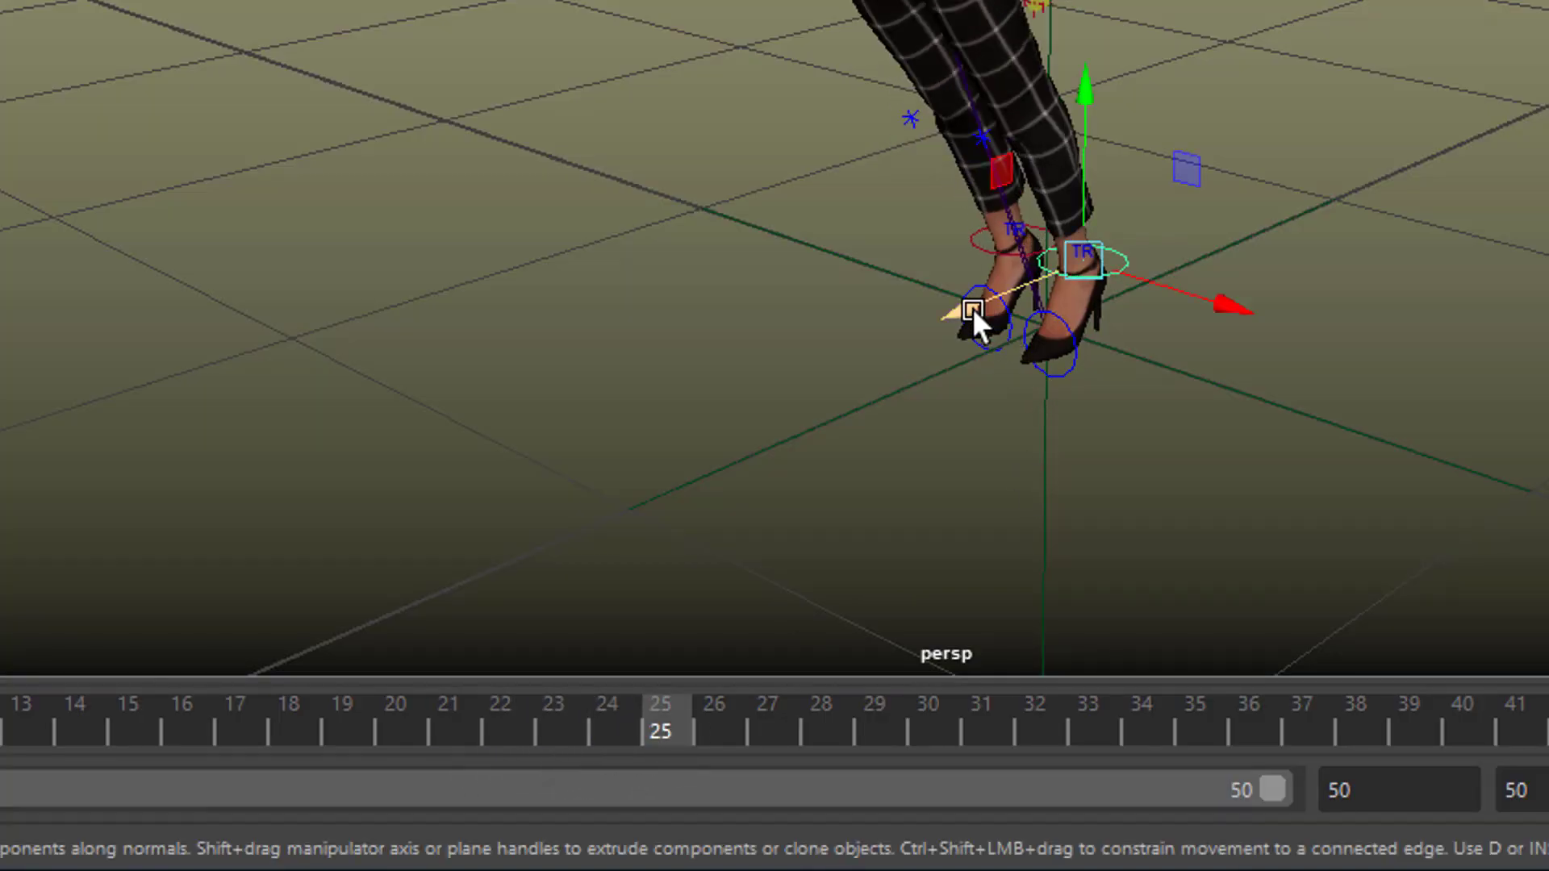
{"action": "left_click_drag", "start_coordinate": [972, 307], "coordinate": [894, 389]}
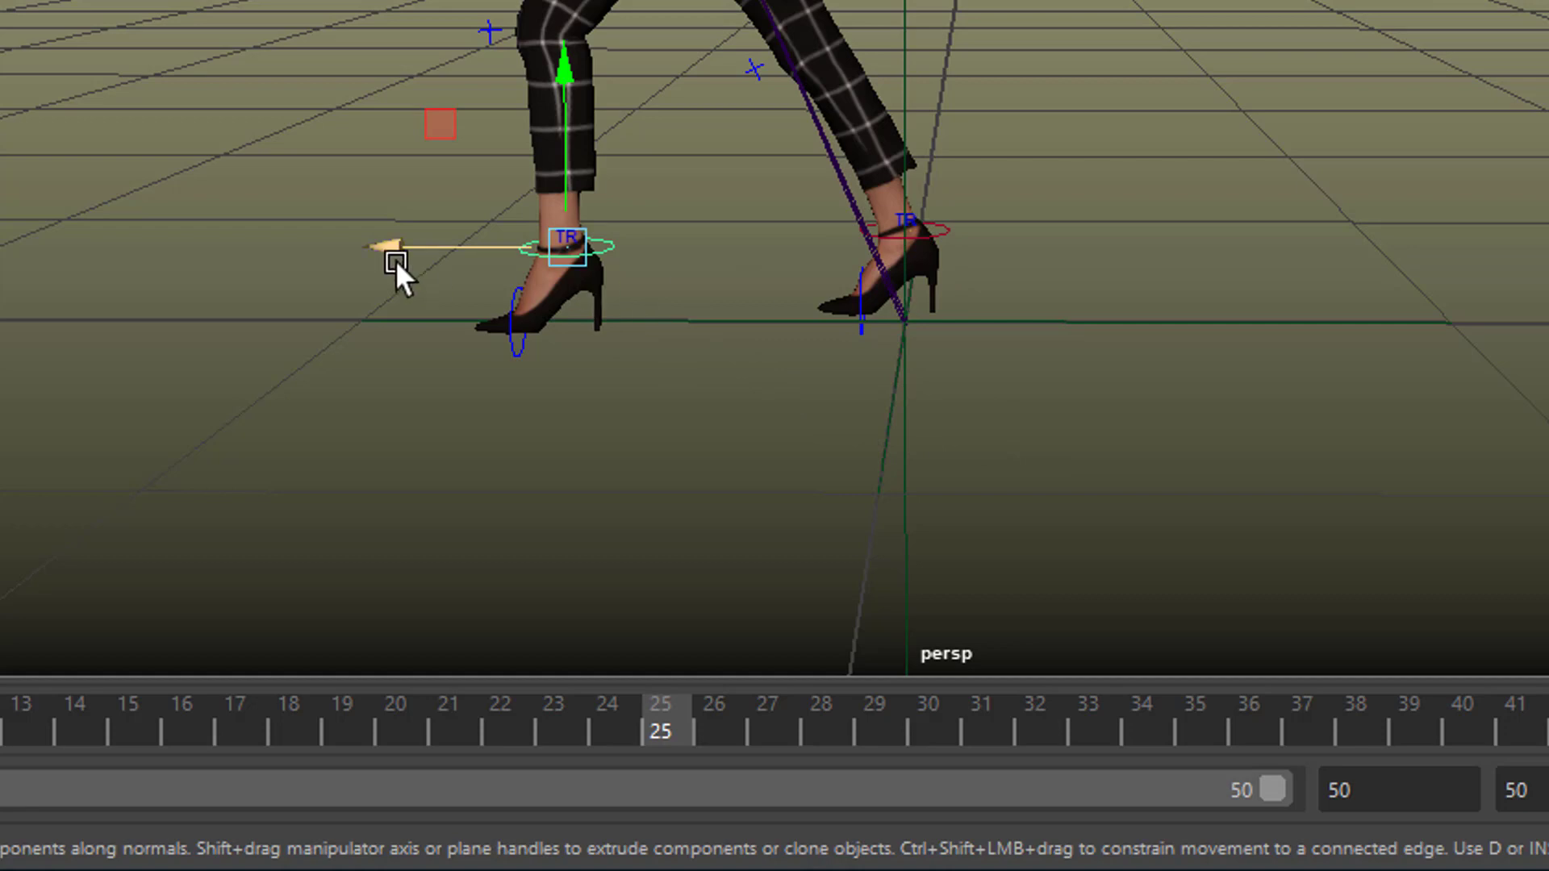
{"action": "left_click_drag", "start_coordinate": [389, 250], "coordinate": [412, 254]}
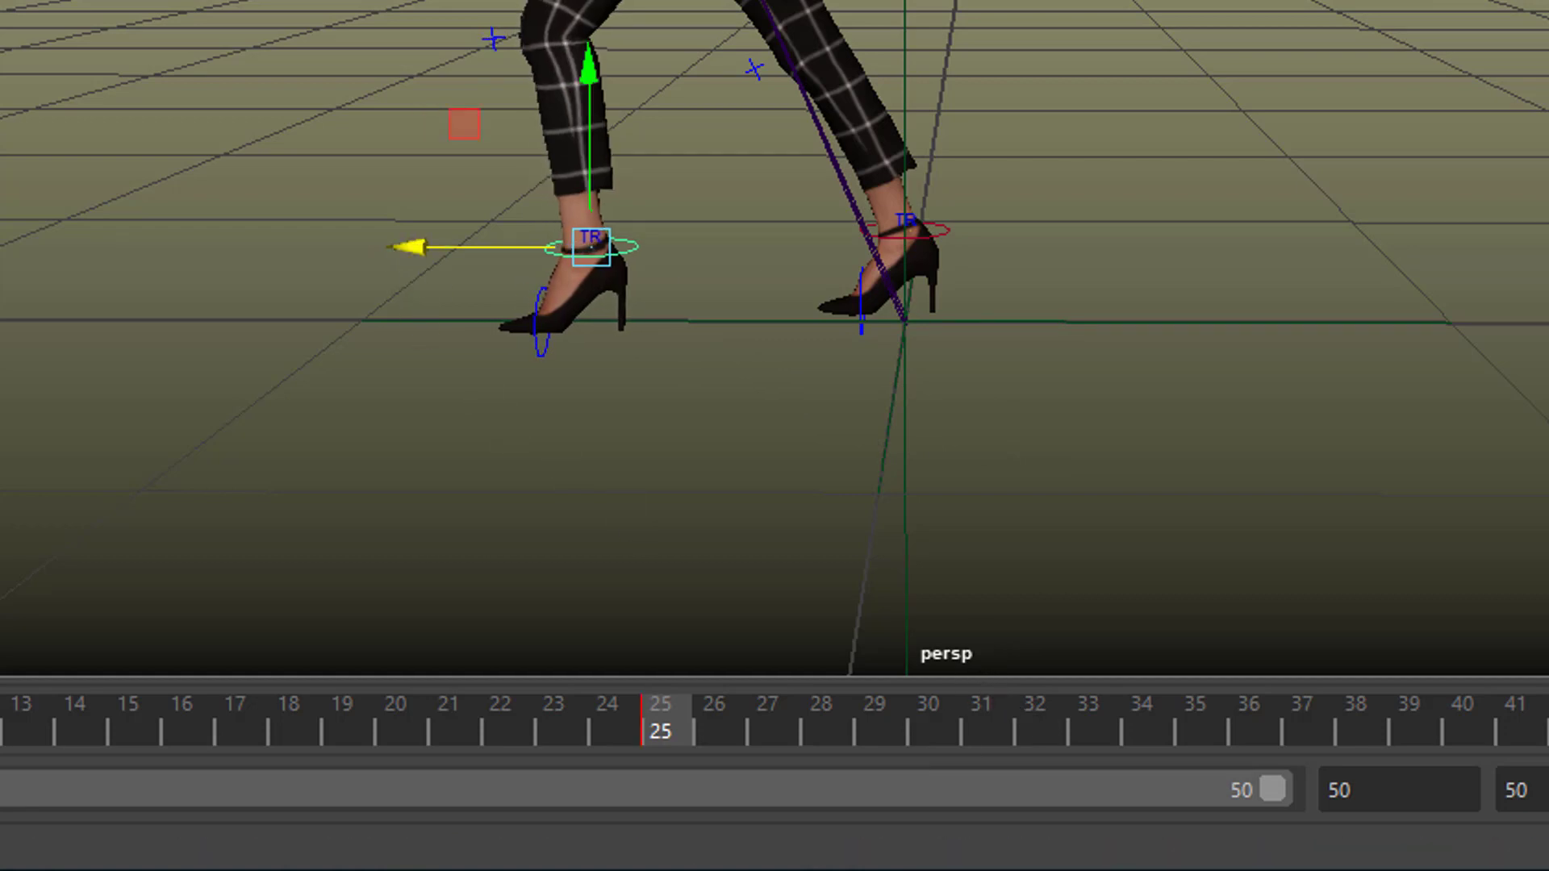
Key the left ankle control at frame 50 so the foot stays planted after frame 25.
{"action": "middle_click_drag", "start_coordinate": [1033, 489], "coordinate": [1429, 552], "text": "alt"}
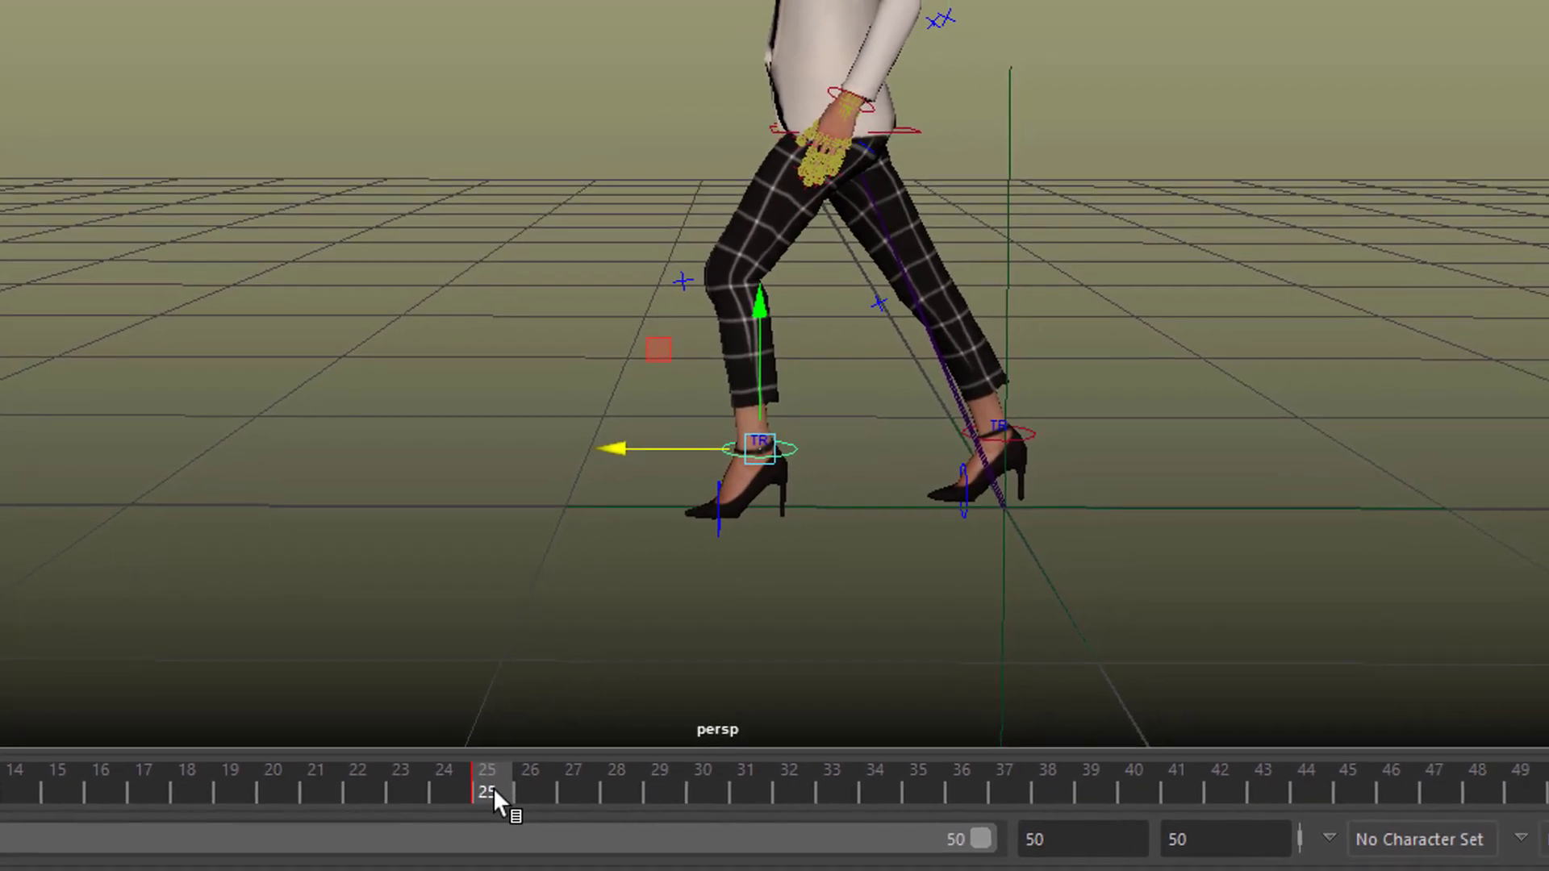
{"action": "left_click_drag", "start_coordinate": [494, 789], "coordinate": [1489, 803]}
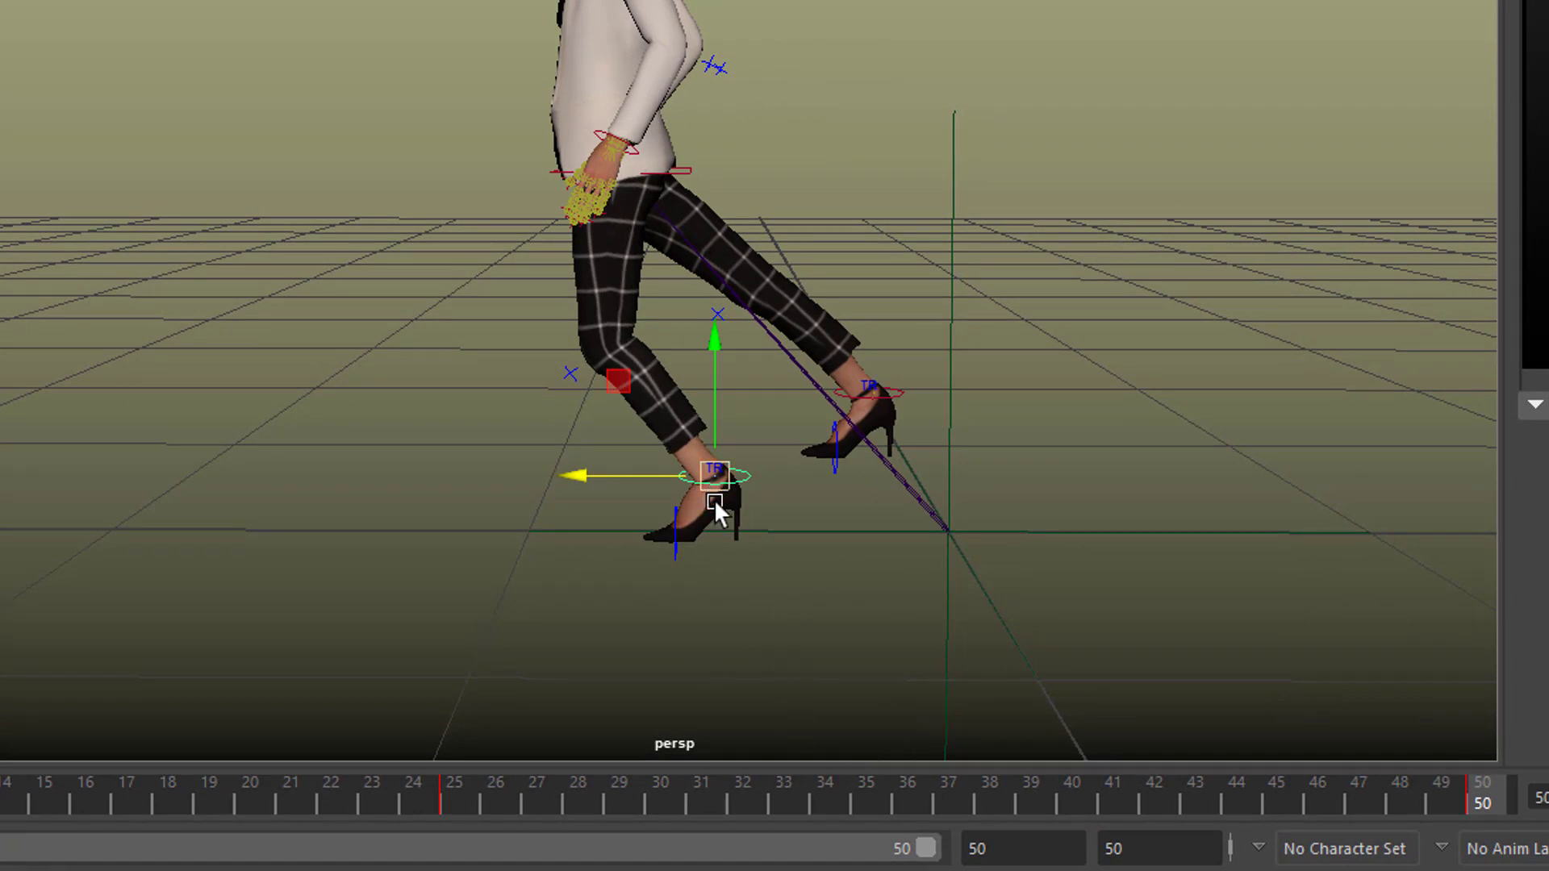
{"action": "left_click_drag", "start_coordinate": [458, 800], "coordinate": [858, 835]}
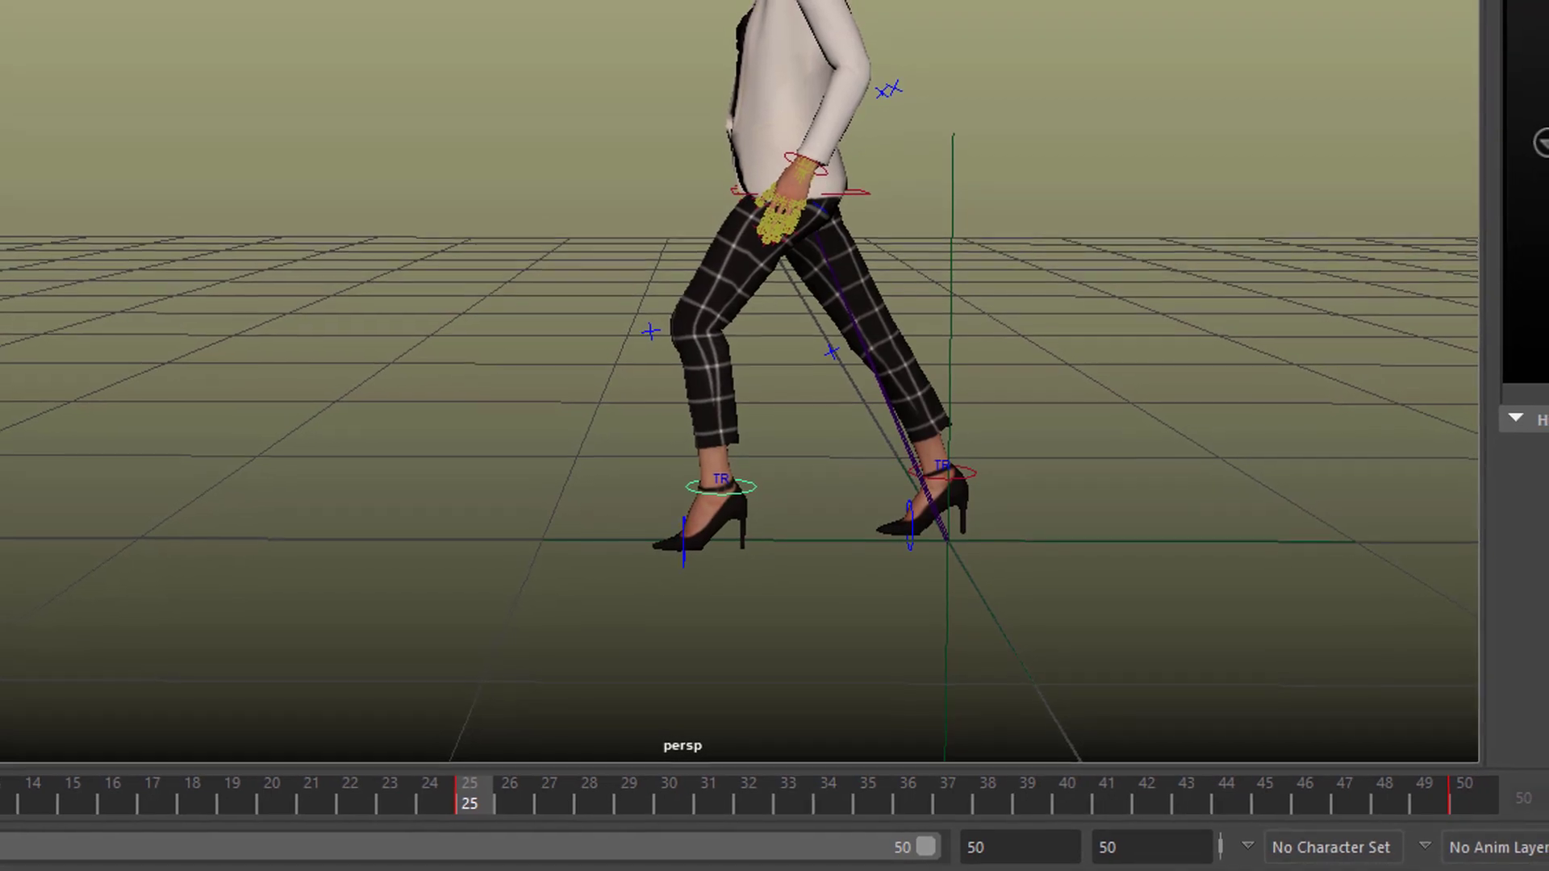
Raise the left ankle control to about Y 0.25 m at frame 14, key it and play the step.
{"action": "key", "text": "alt+period"}
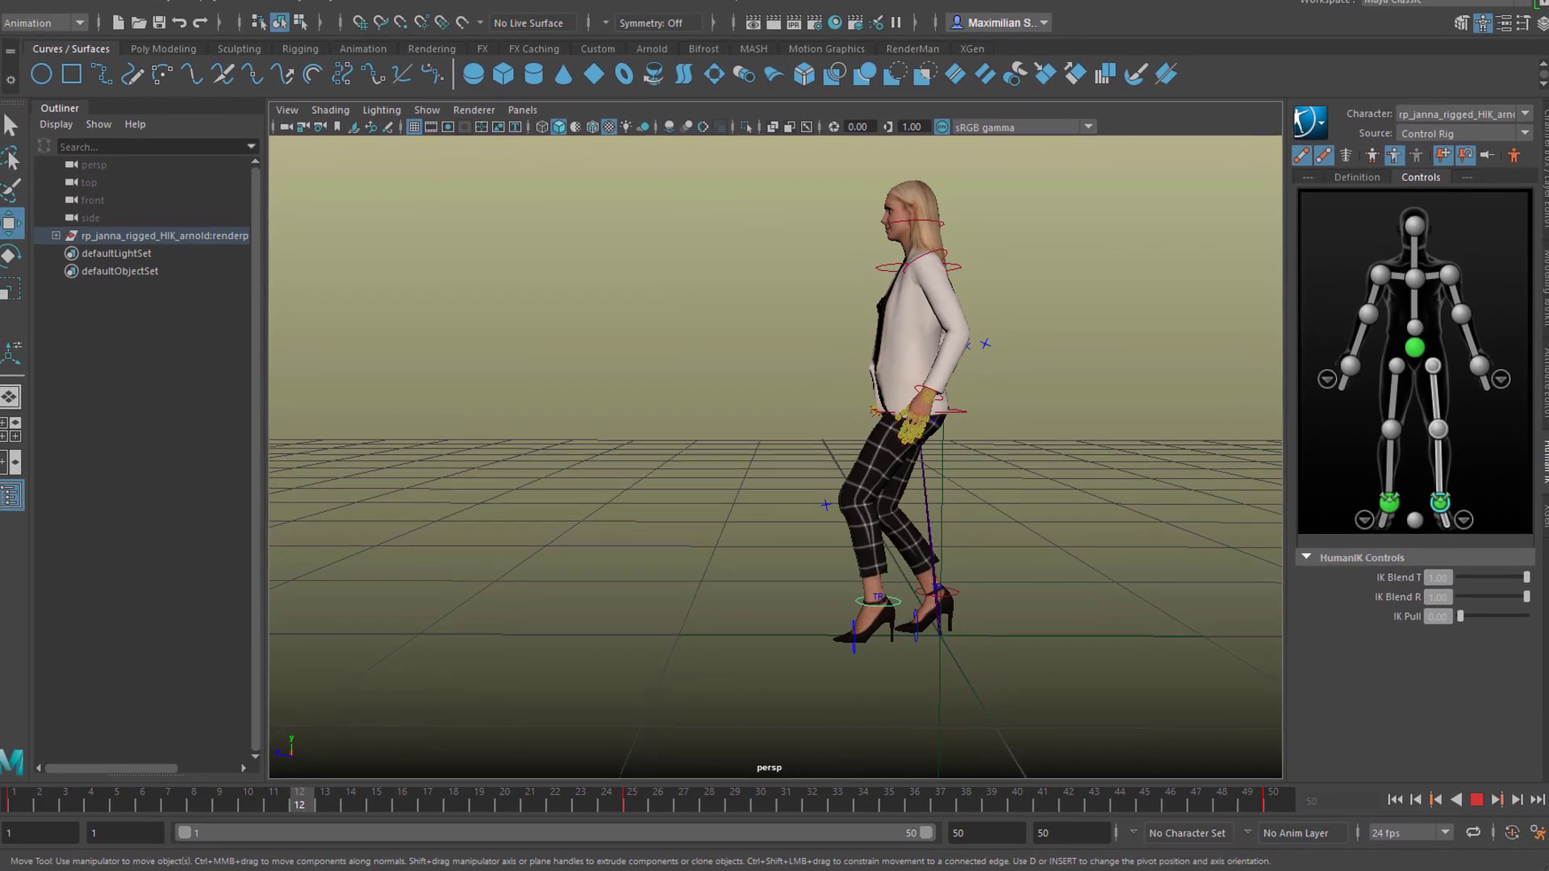
{"action": "key", "text": "alt+v"}
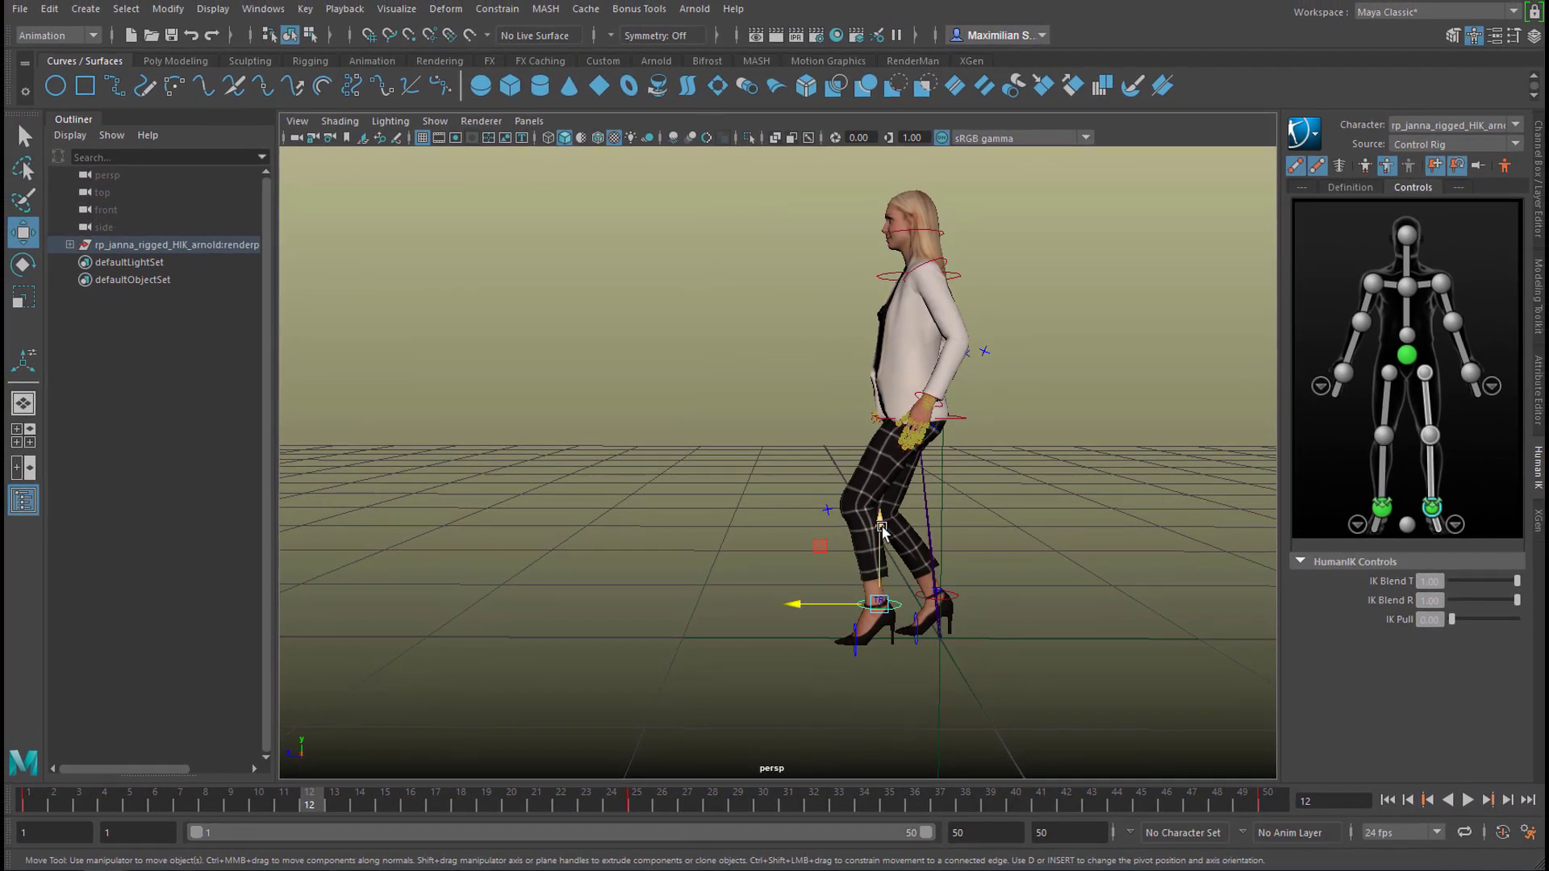
{"action": "key", "text": "alt+v"}
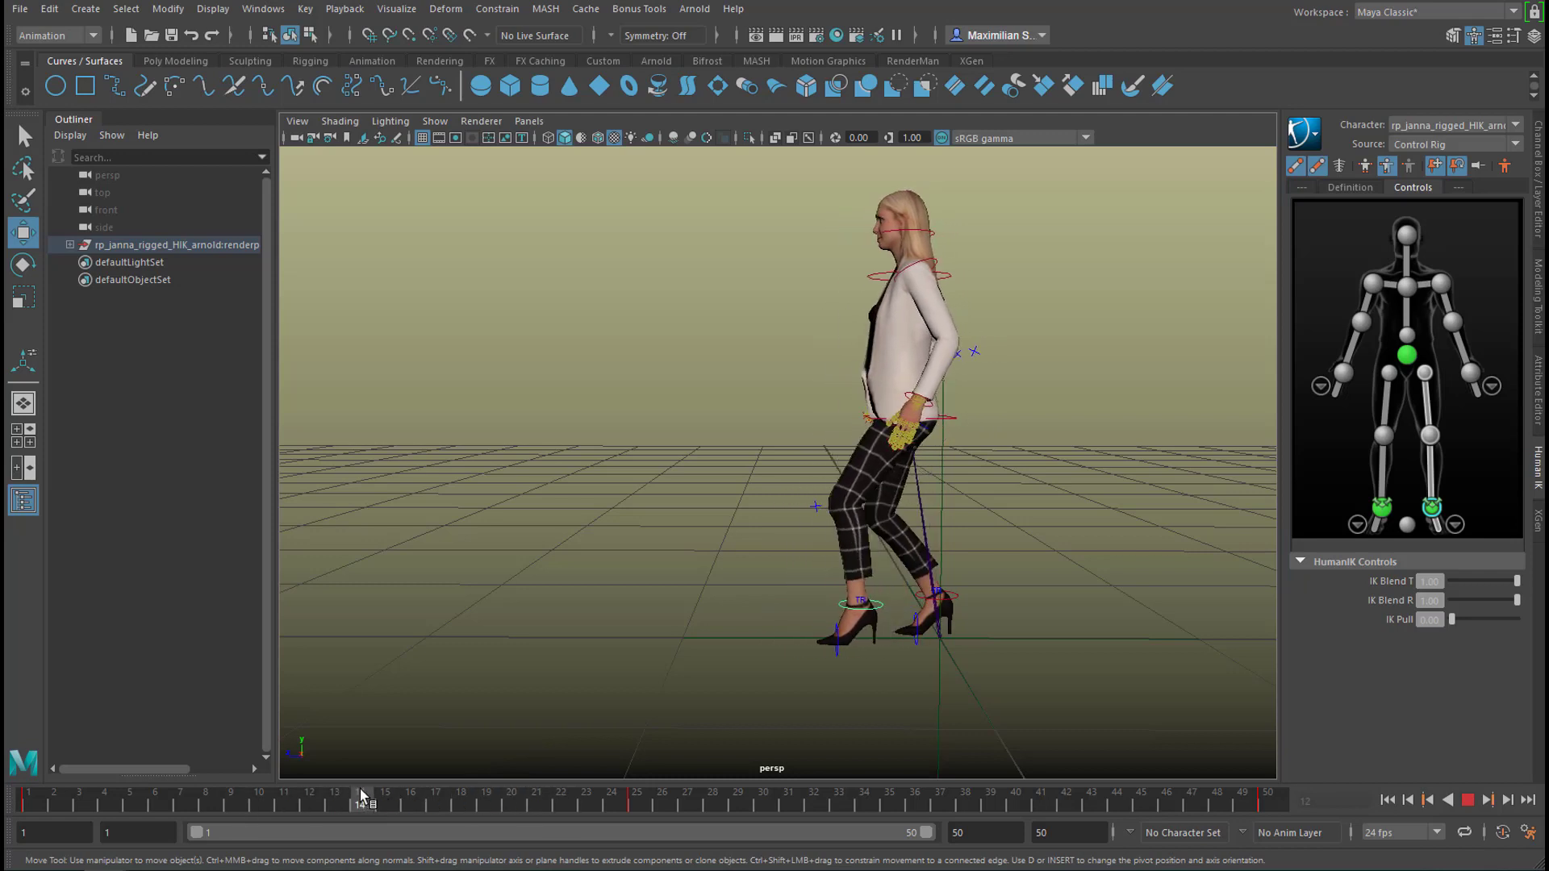
{"action": "key", "text": "alt+v"}
{"action": "left_click_drag", "start_coordinate": [860, 529], "coordinate": [861, 529]}
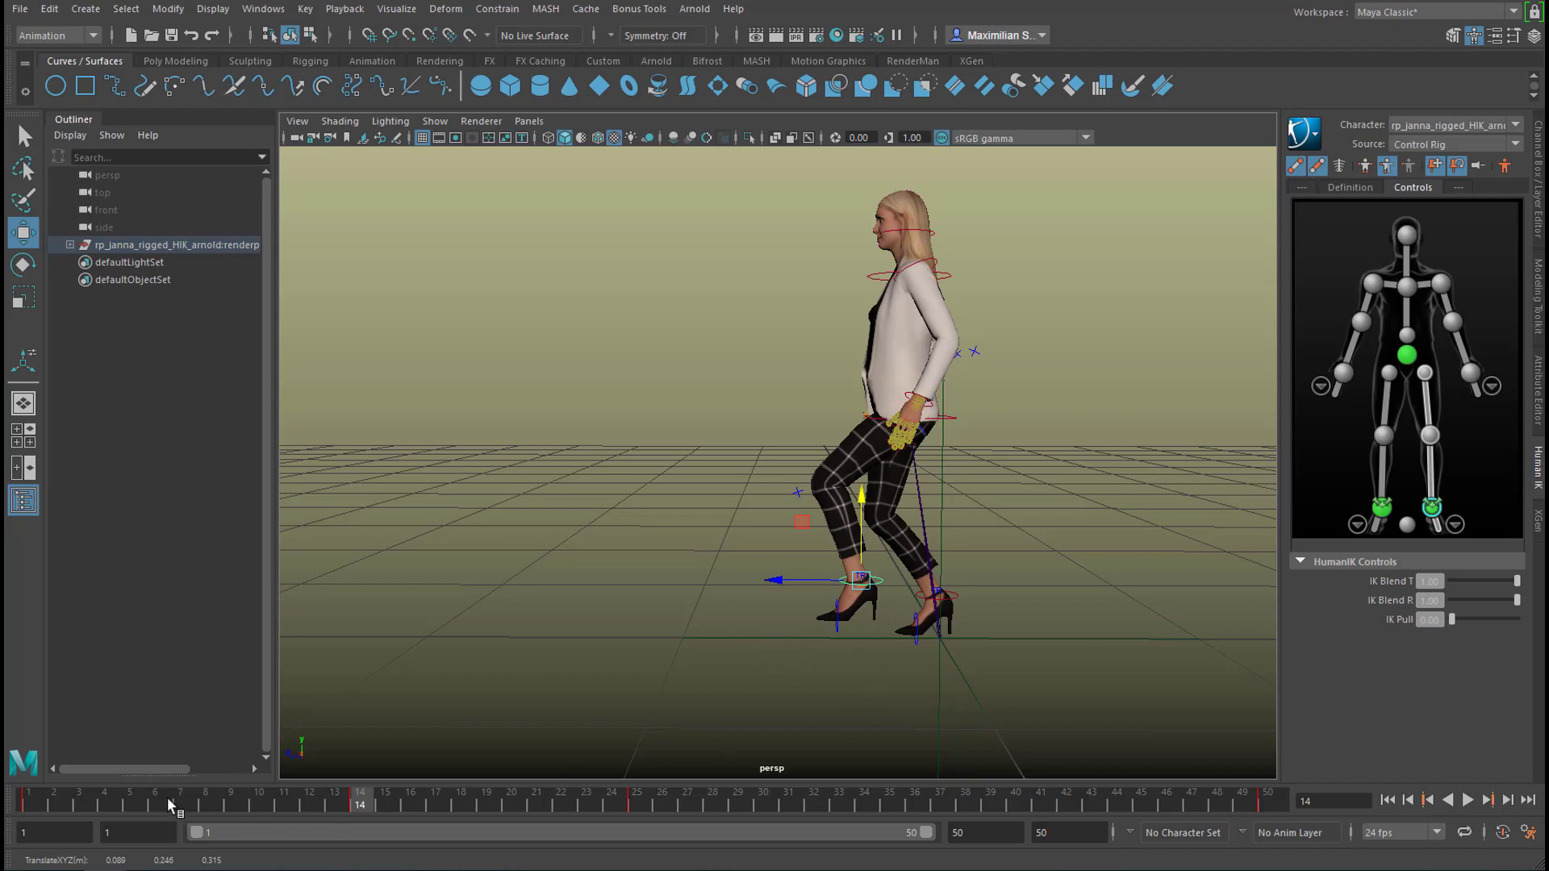
{"action": "key", "text": "alt+v"}
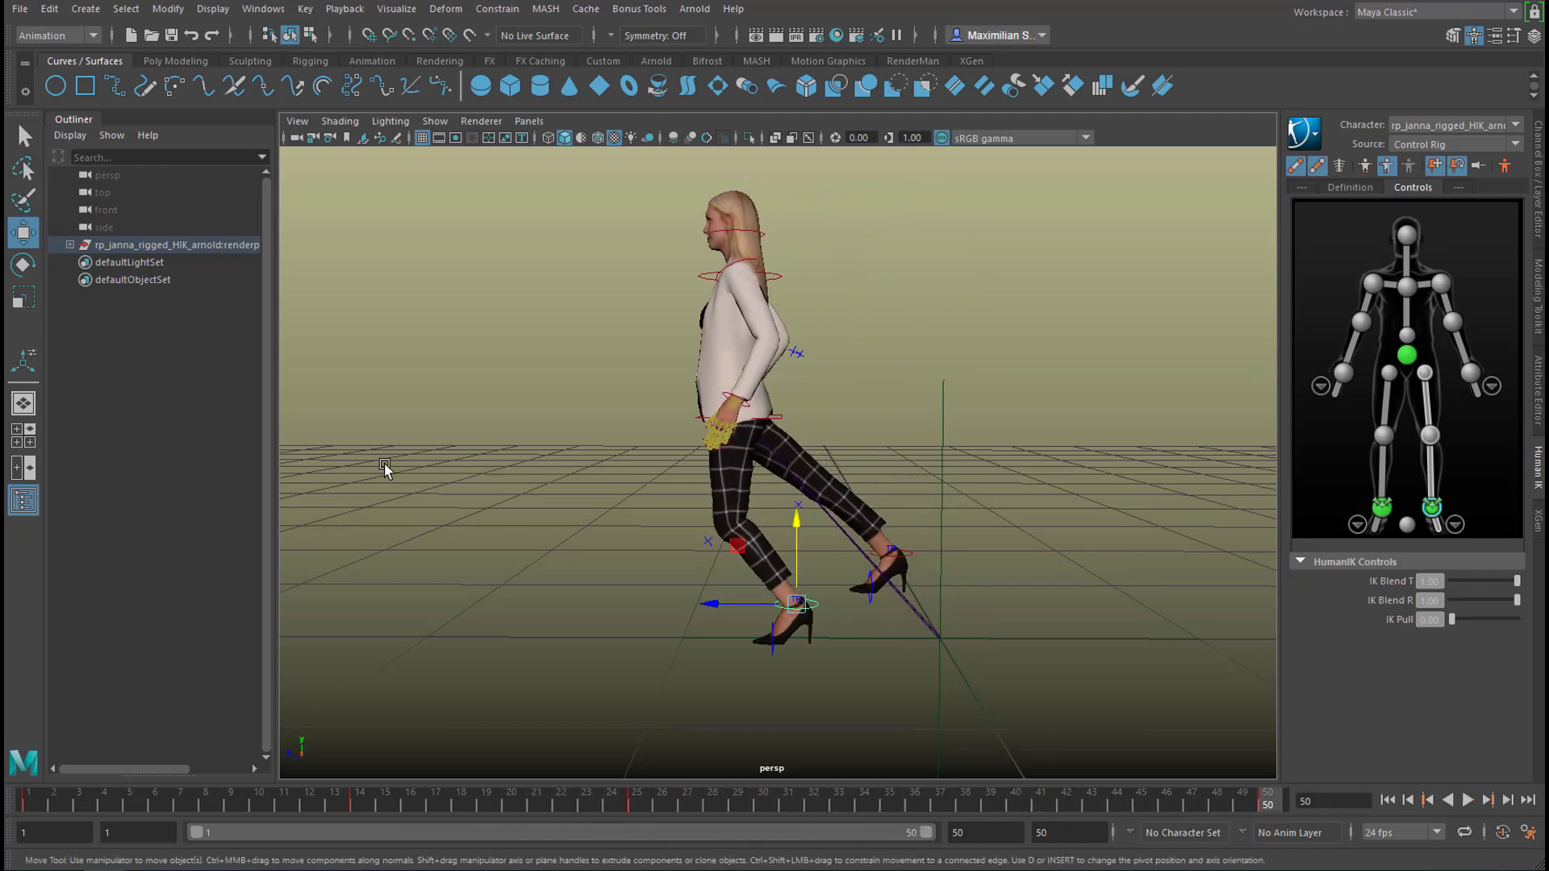
Move the right ankle control forward past the left foot at frame 50 and return to the start frame.
{"action": "left_click", "coordinate": [1384, 509]}
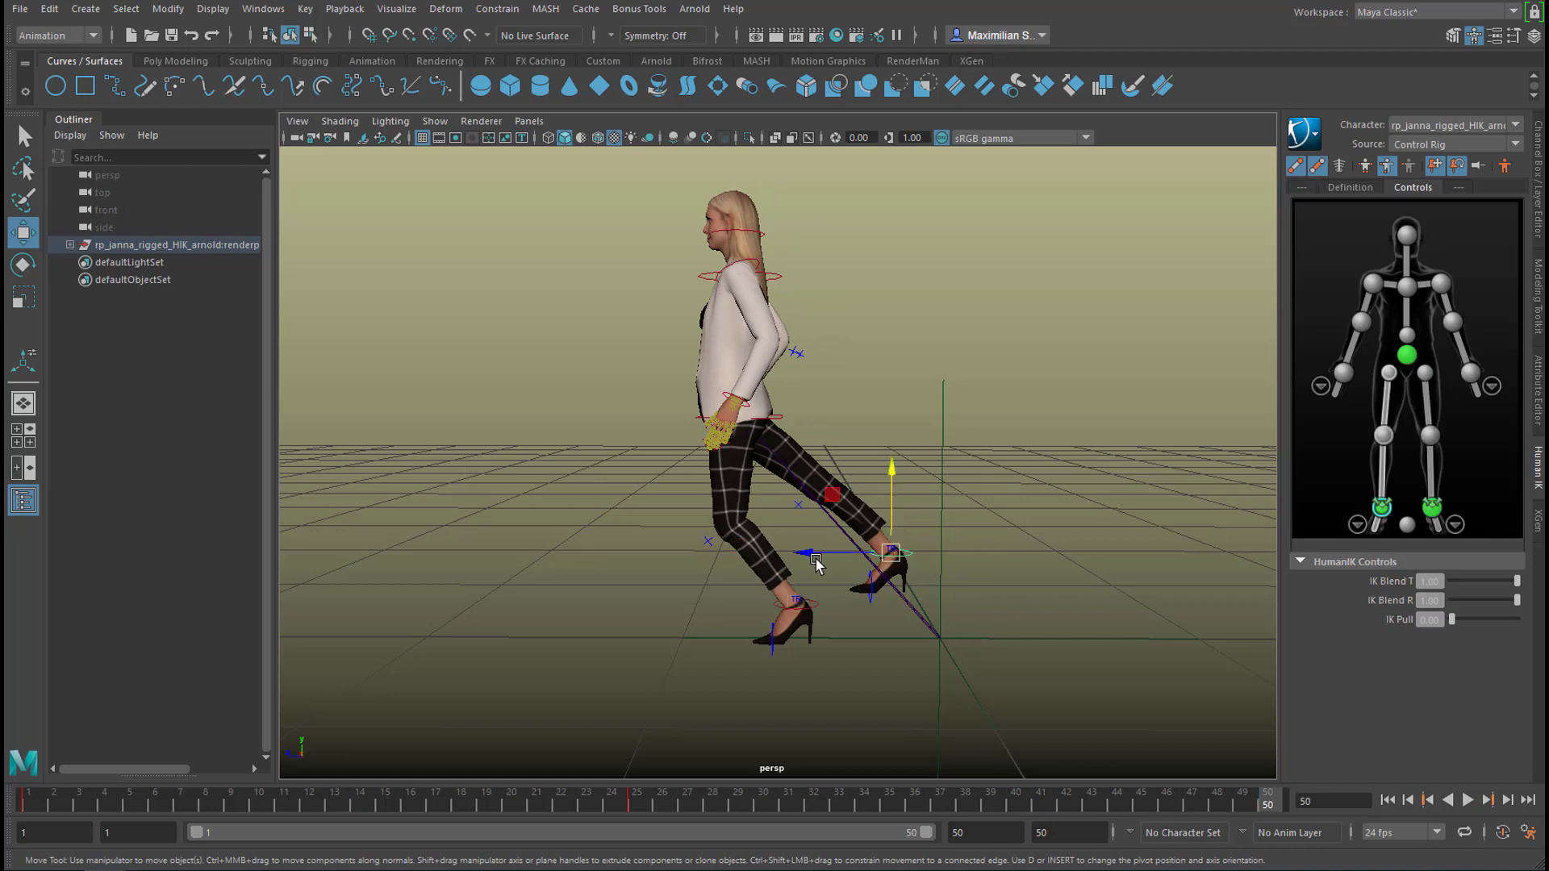
{"action": "left_click_drag", "start_coordinate": [807, 562], "coordinate": [667, 526]}
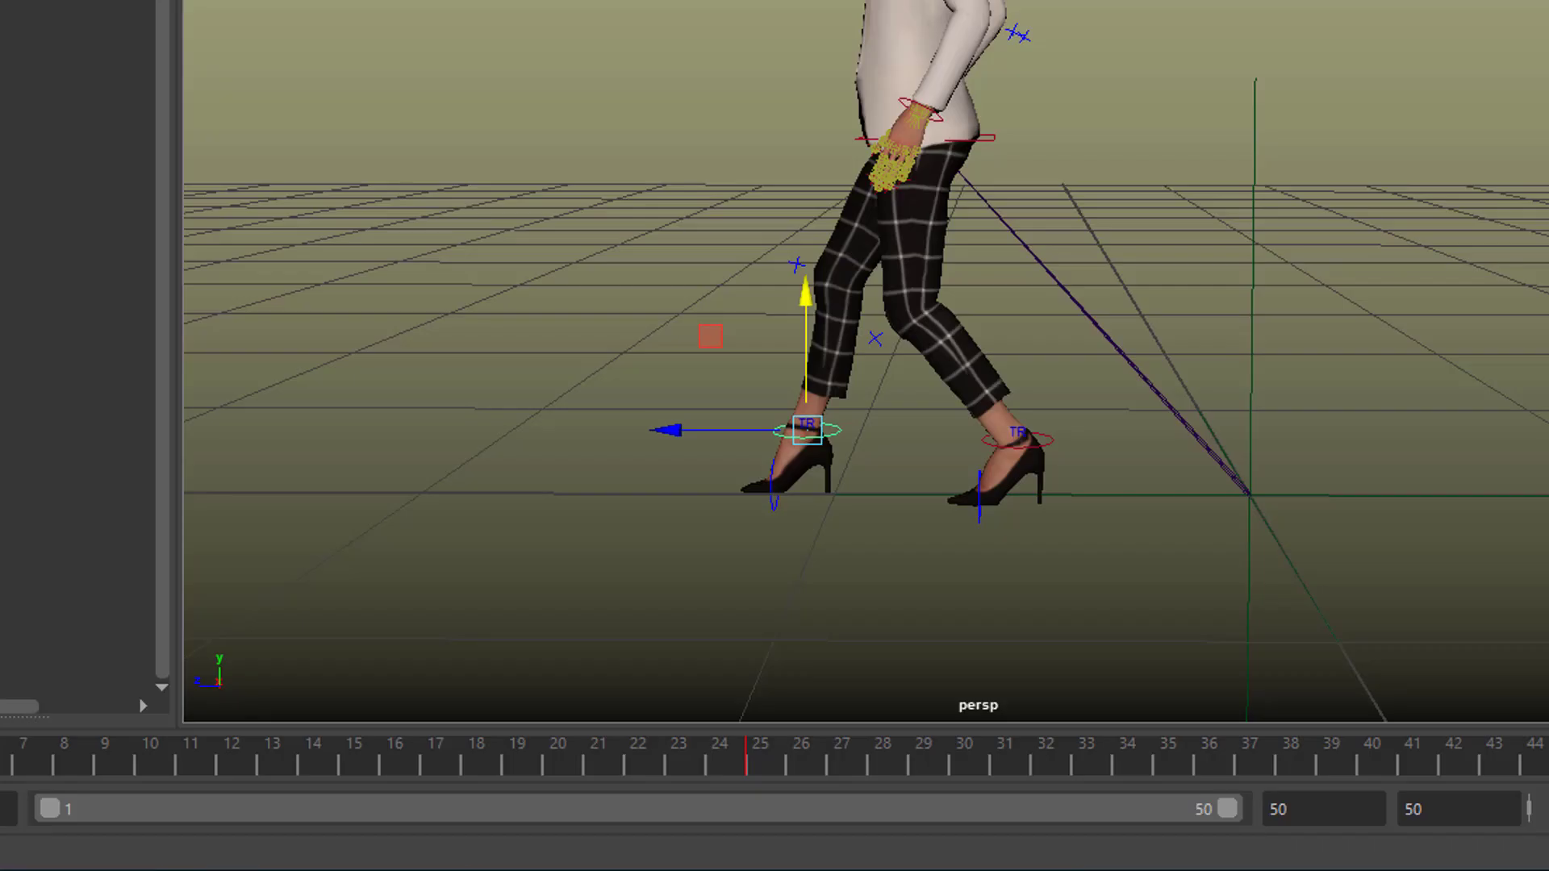
{"action": "left_click", "coordinate": [1388, 801]}
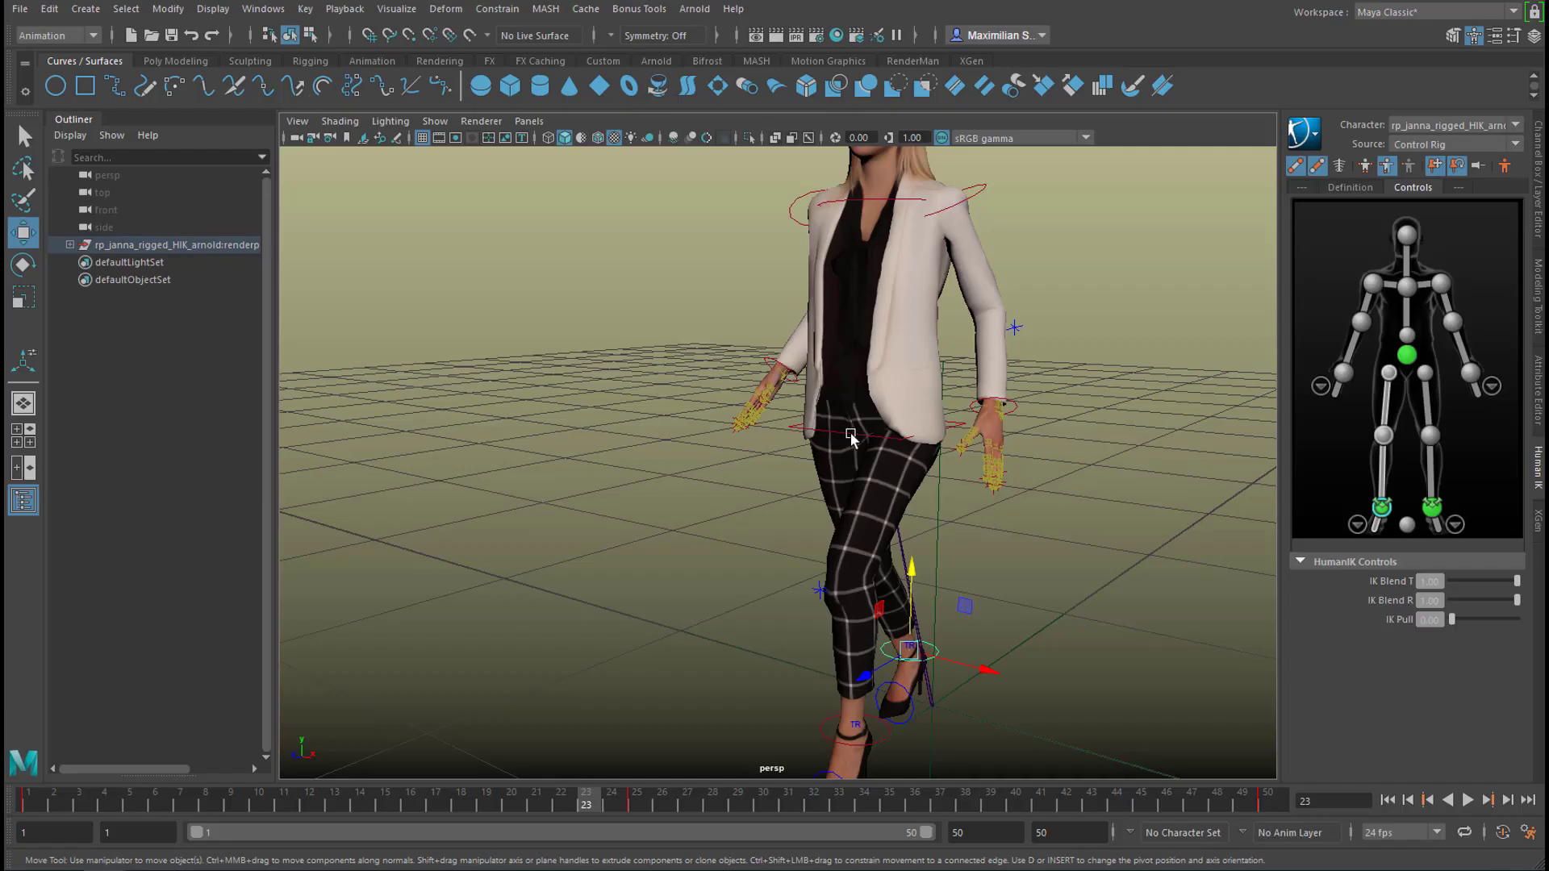
Select the hips control and shift it sideways at frame 13 toward the character's right, over the standing foot.
{"action": "left_click", "coordinate": [851, 438]}
{"action": "left_click_drag", "start_coordinate": [1001, 568], "coordinate": [941, 535], "text": "alt"}
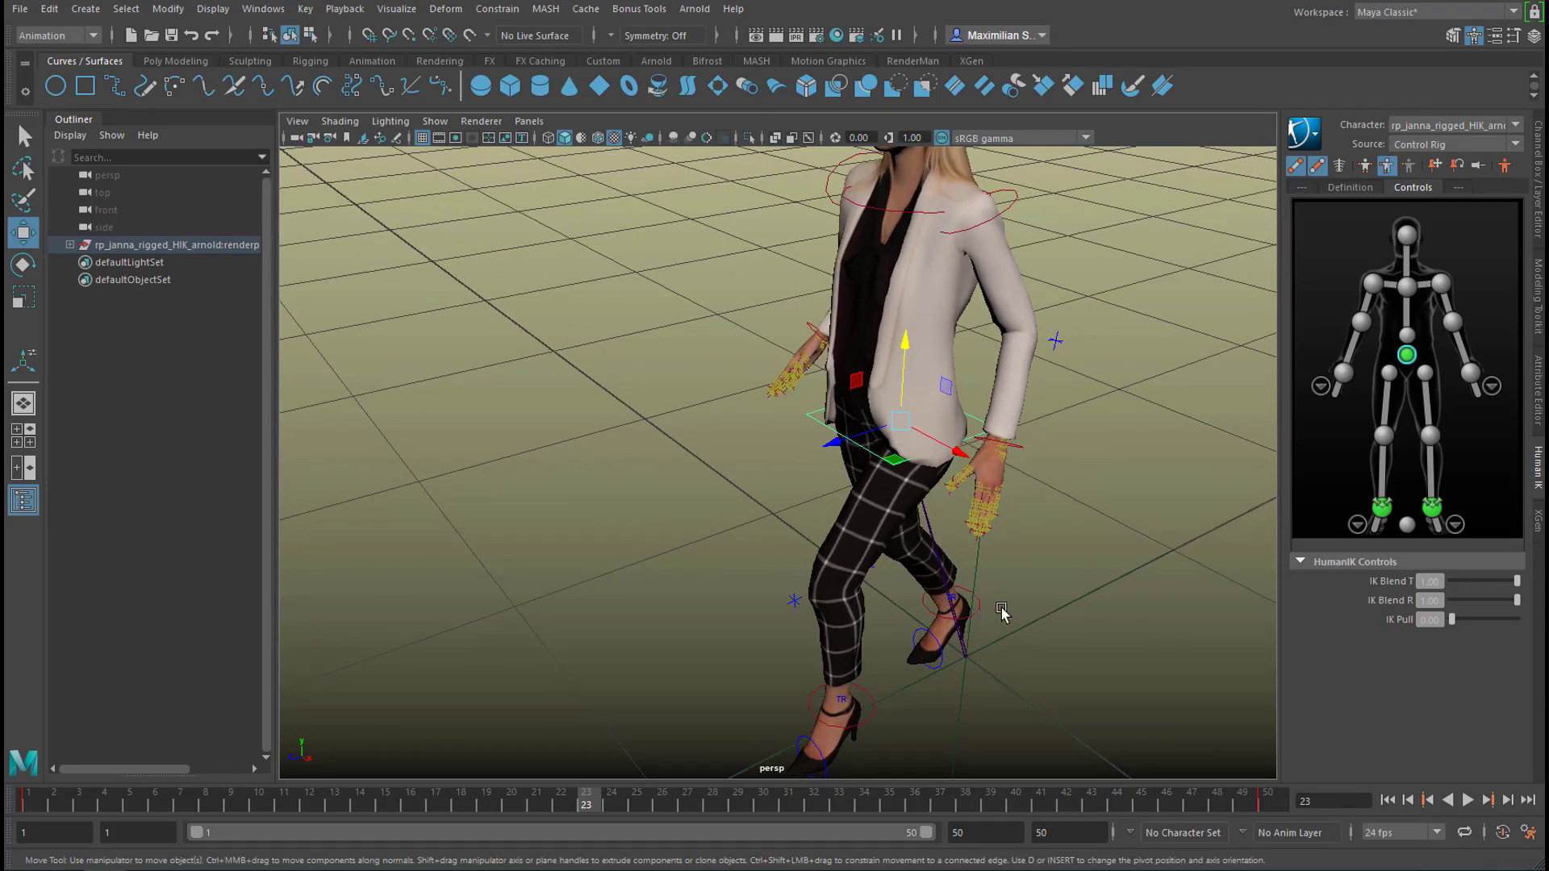
{"action": "left_click_drag", "start_coordinate": [1032, 694], "coordinate": [916, 660], "text": "alt"}
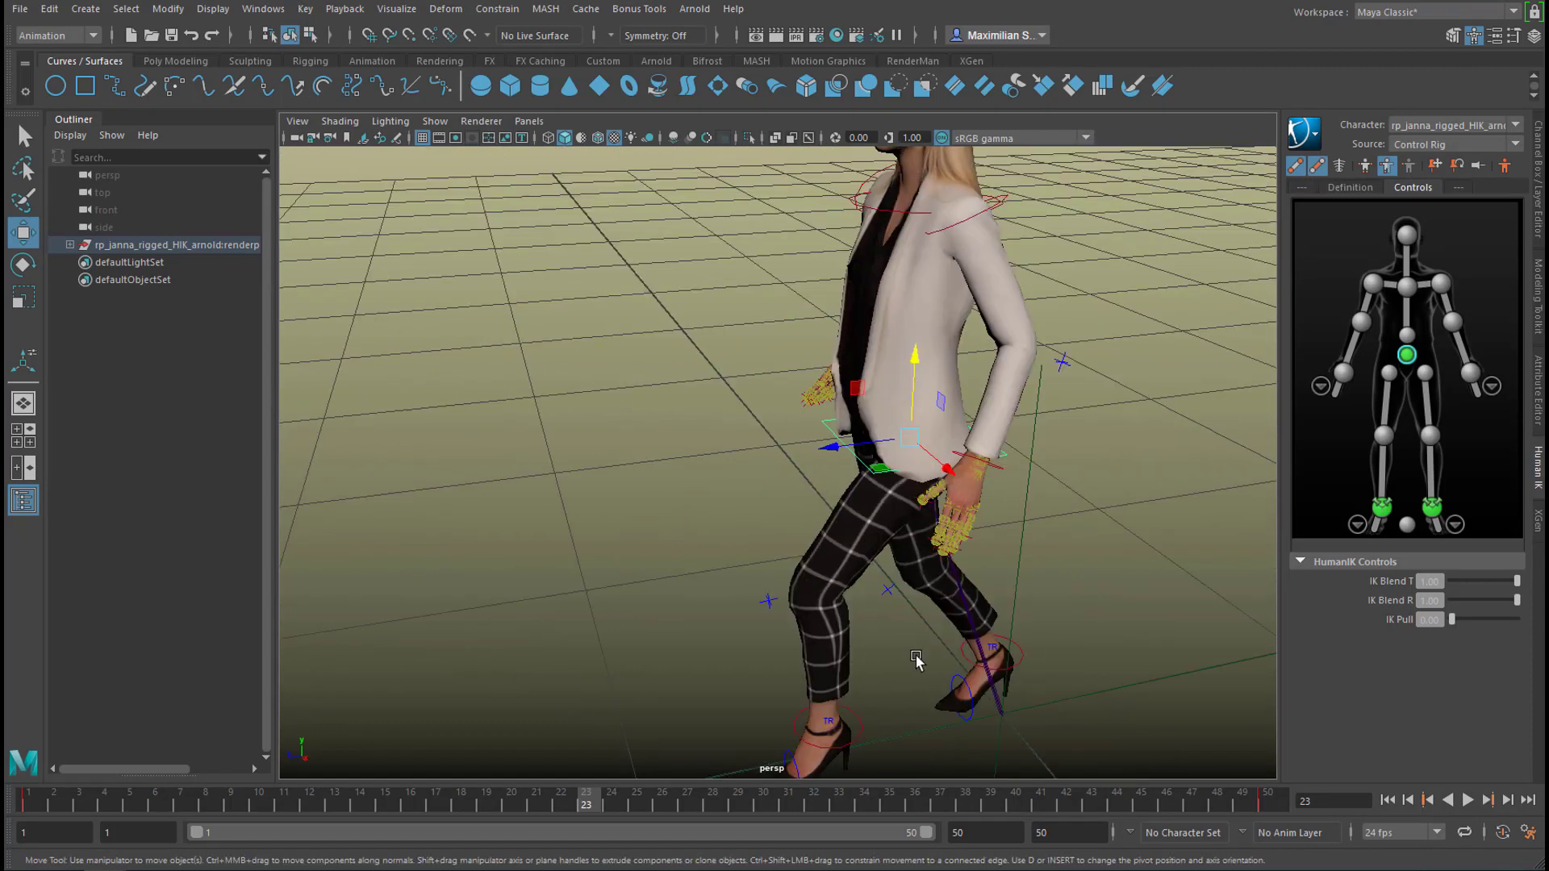
{"action": "left_click_drag", "start_coordinate": [761, 652], "coordinate": [879, 657], "text": "alt"}
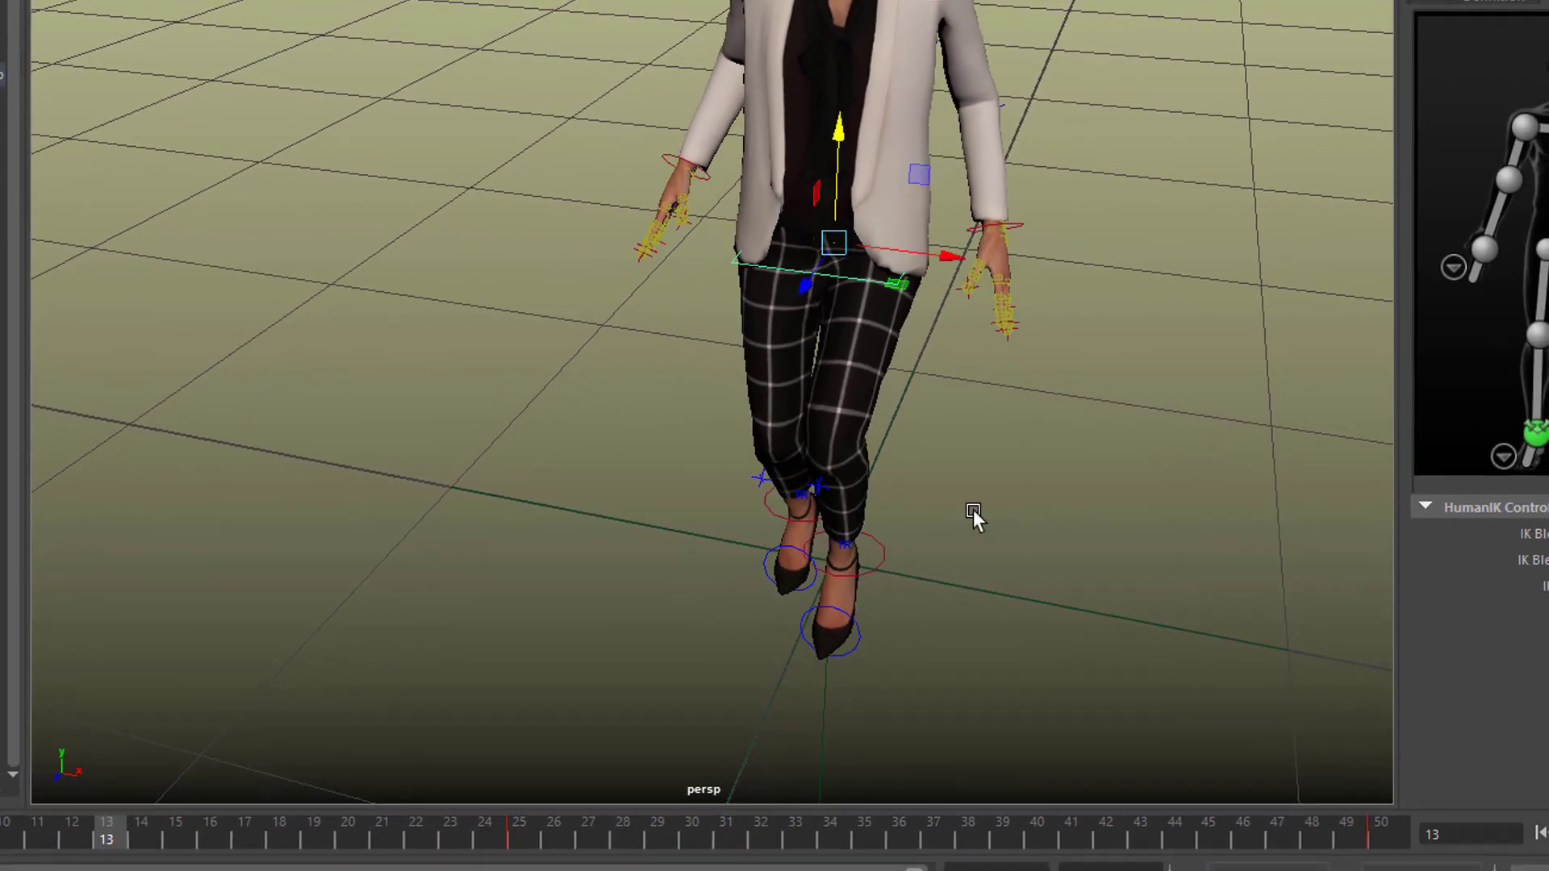
{"action": "left_click_drag", "start_coordinate": [953, 257], "coordinate": [886, 255]}
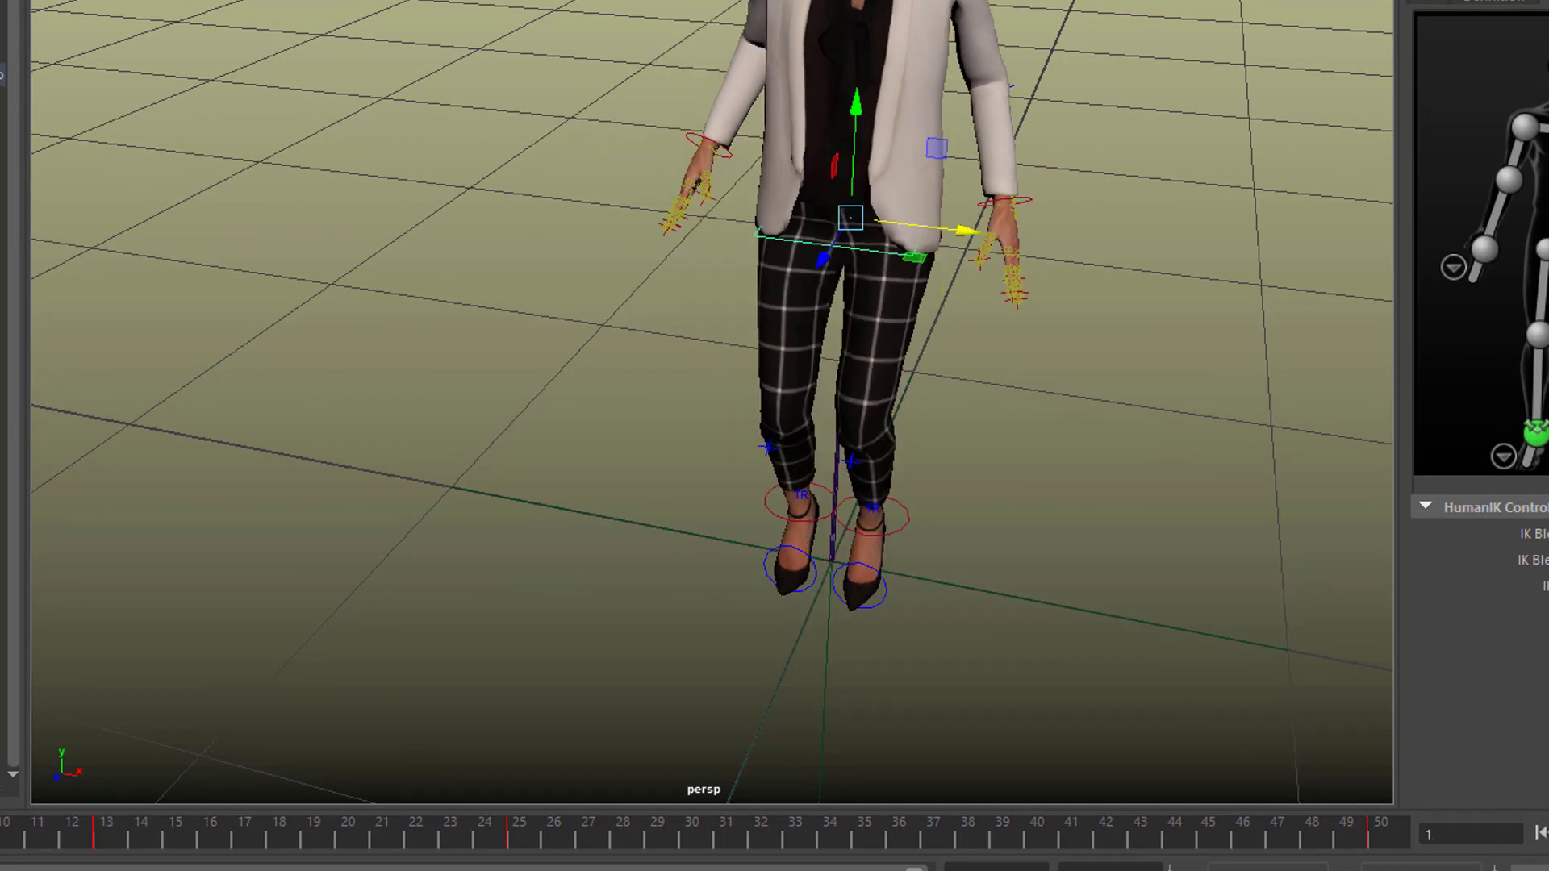
At the frame 13 key, move the hips control sideways toward the character's left and rotate it about the vertical axis.
{"action": "left_click", "coordinate": [1540, 834]}
{"action": "key", "text": "period"}
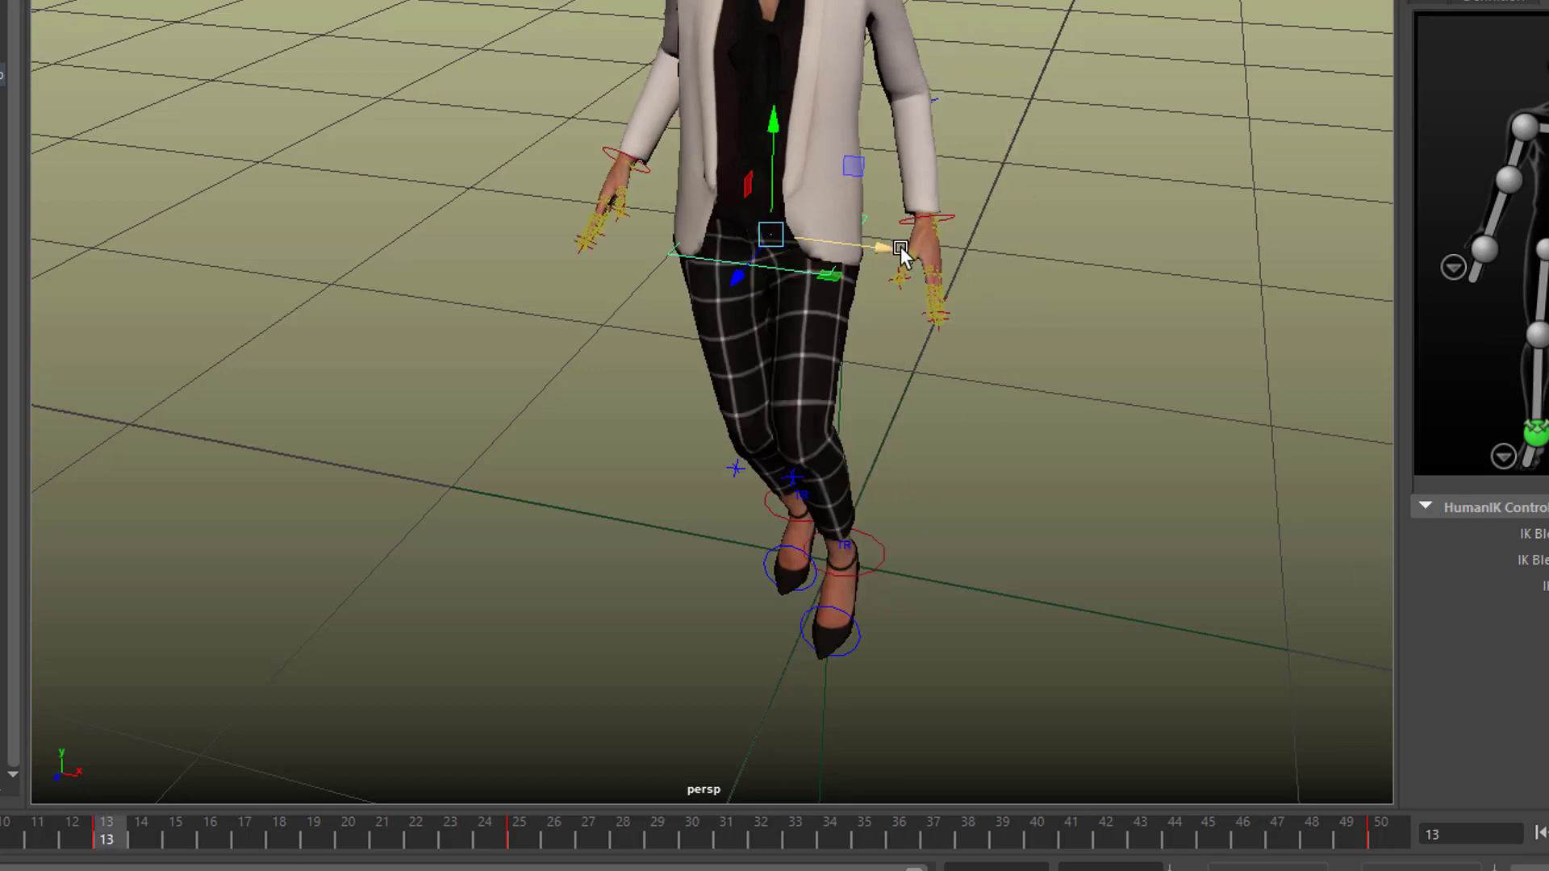
{"action": "left_click_drag", "start_coordinate": [889, 249], "coordinate": [988, 279]}
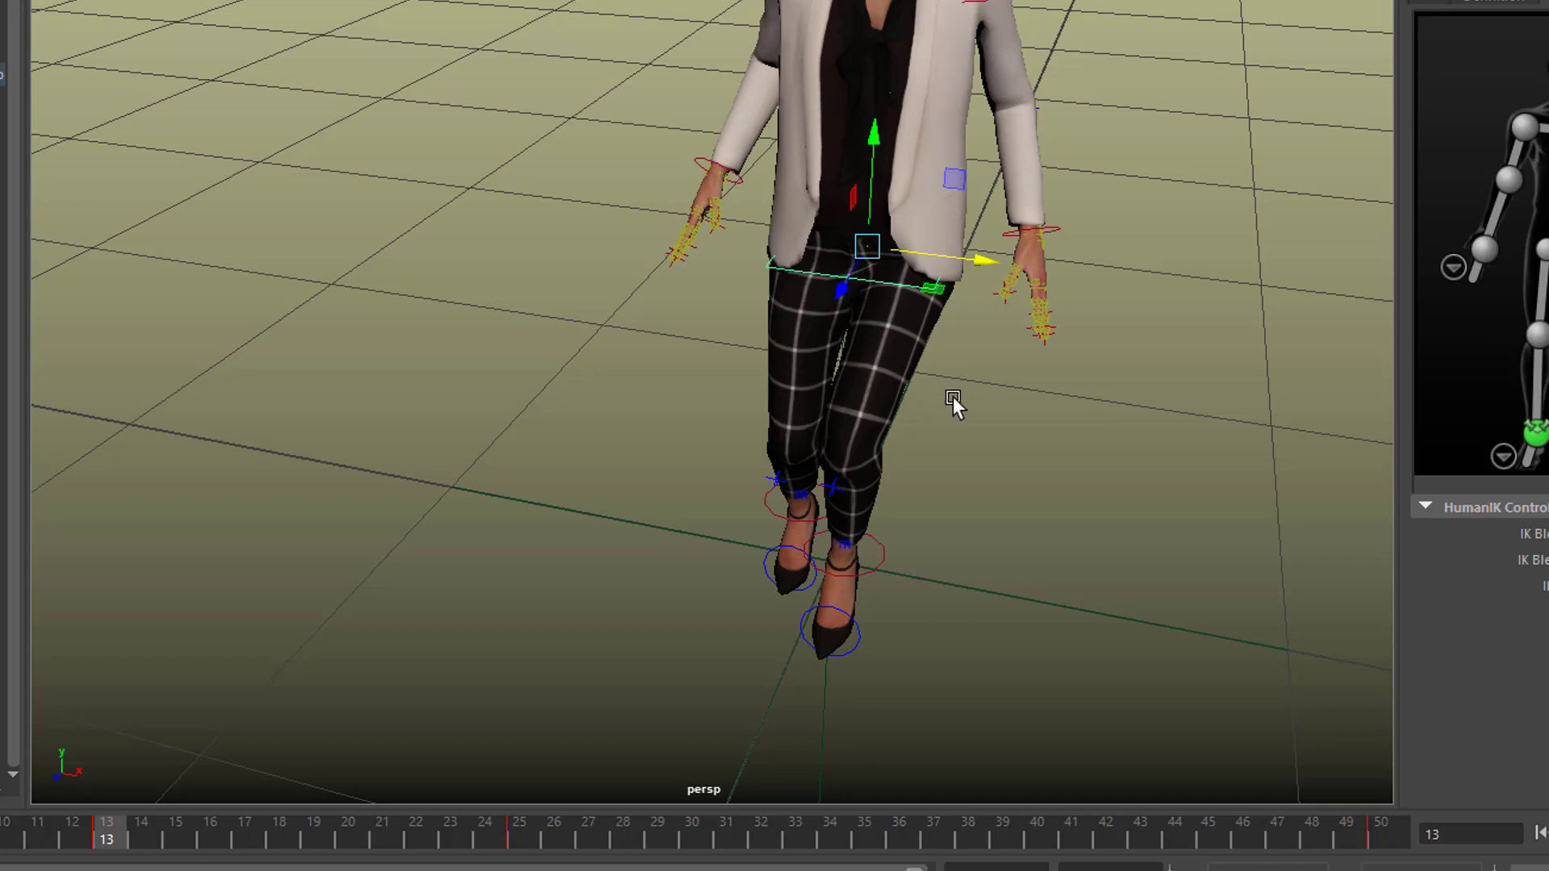
{"action": "key", "text": "e"}
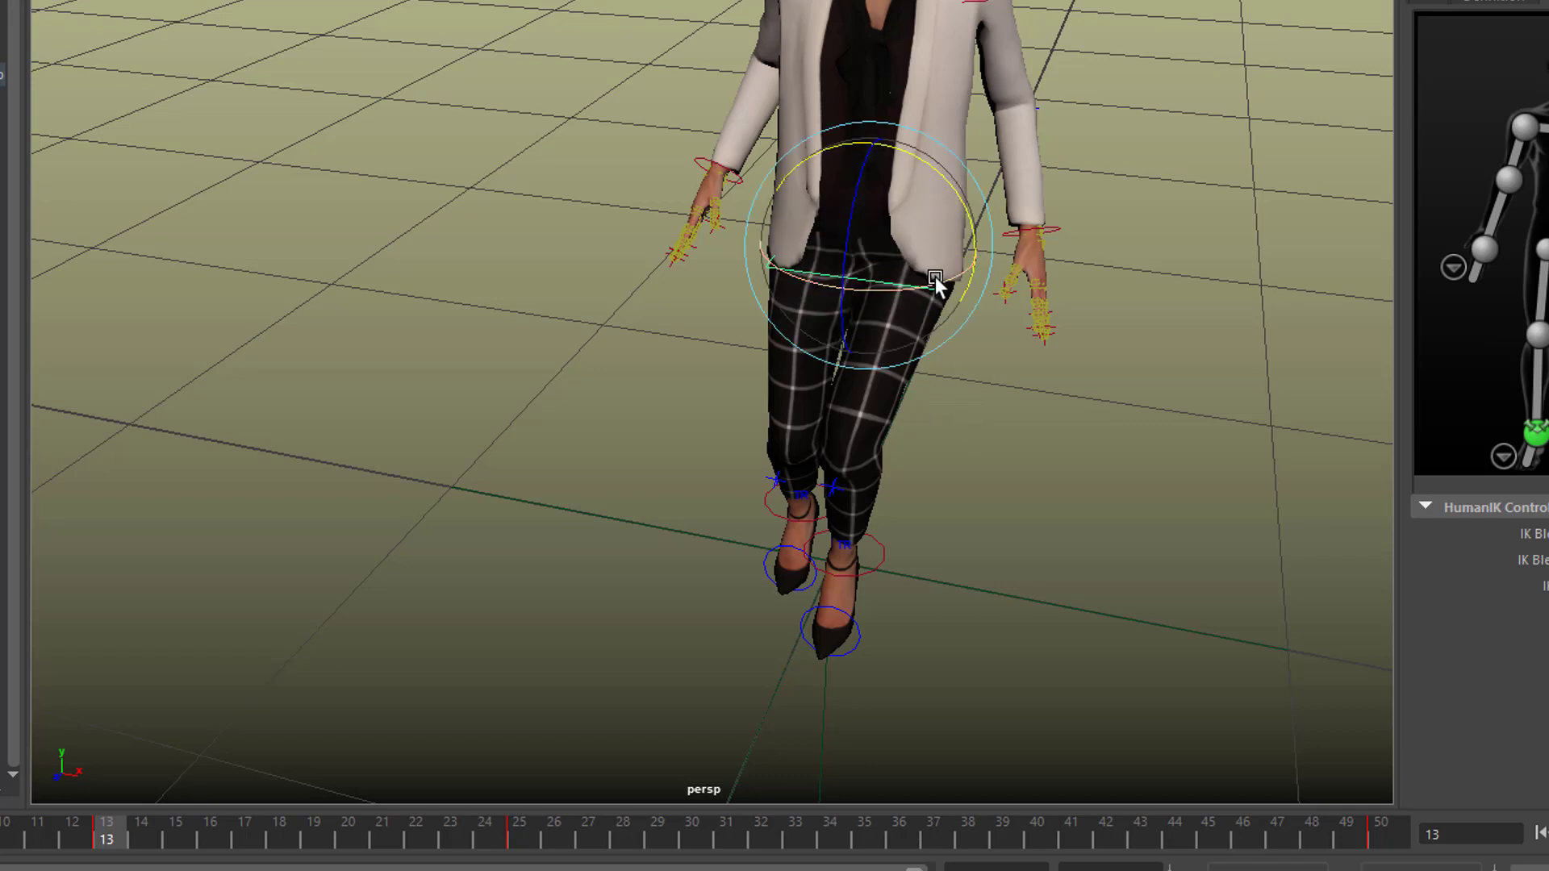
{"action": "mouse_move", "coordinate": [942, 279]}
{"action": "left_mouse_down"}
{"action": "mouse_move", "coordinate": [928, 279]}
{"action": "mouse_move", "coordinate": [962, 247]}
{"action": "mouse_move", "coordinate": [947, 265]}
{"action": "left_mouse_up"}
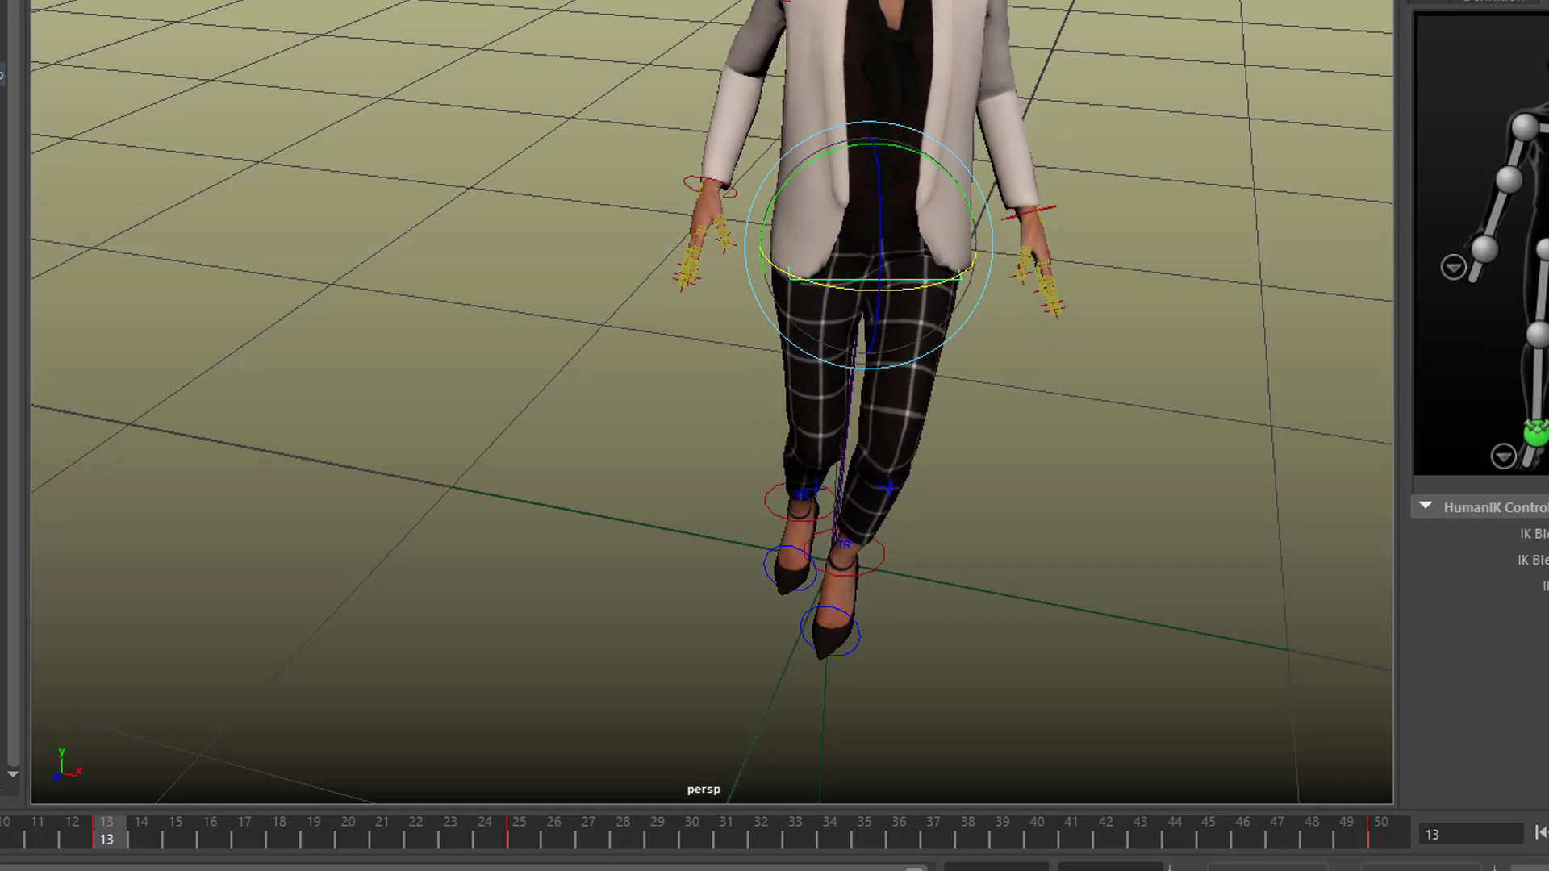
Play the walk from frame 1 twice and examine the hip shift and balance over the feet.
{"action": "left_click", "coordinate": [1542, 833]}
{"action": "key", "text": "alt+v"}
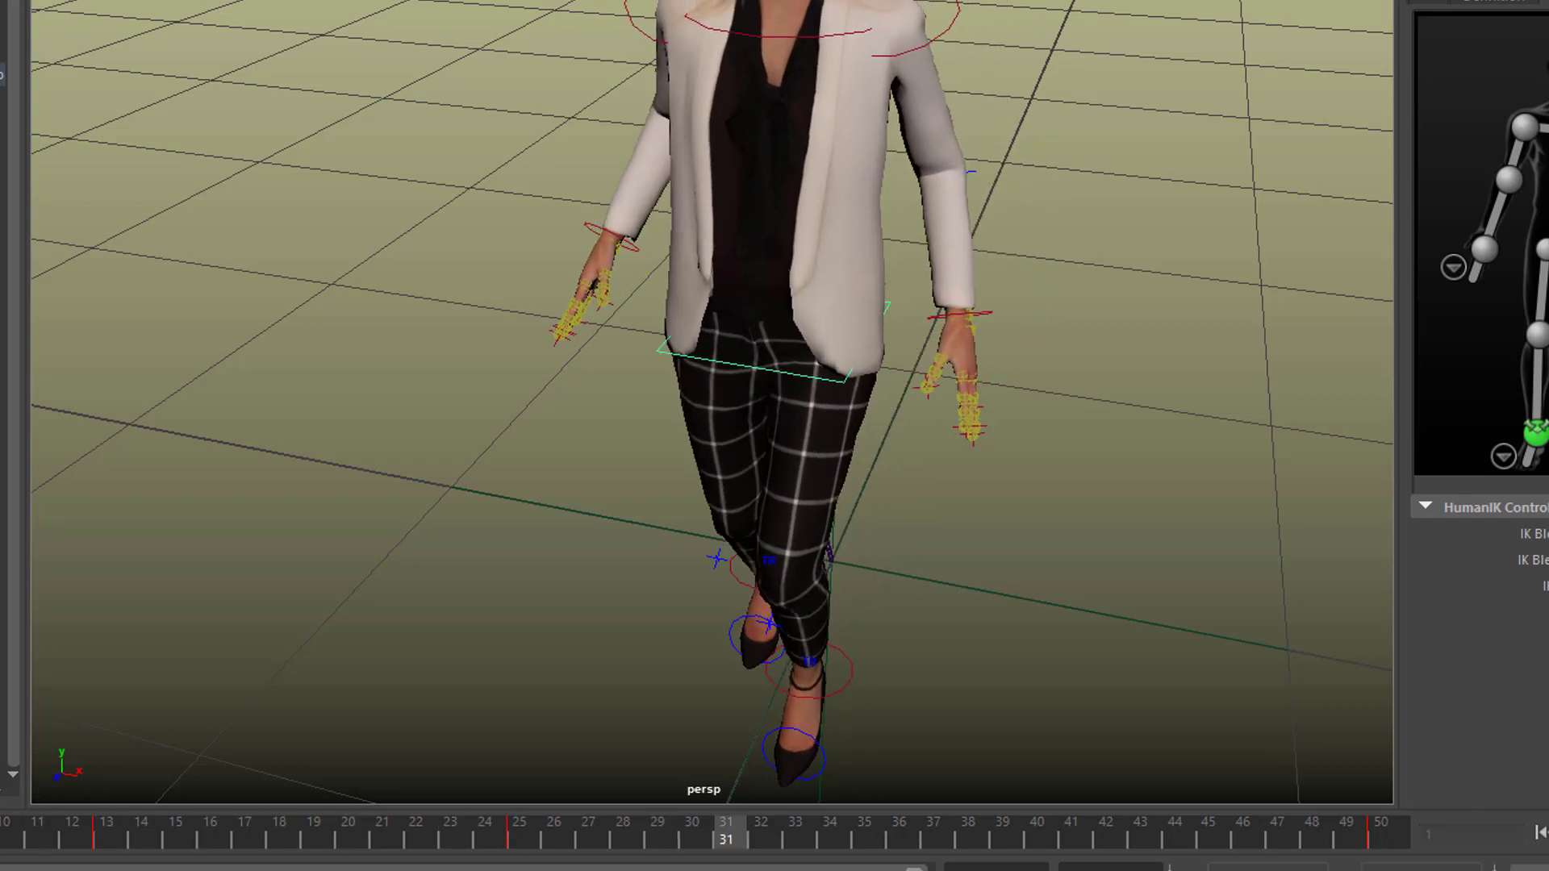
{"action": "key", "text": "alt+v"}
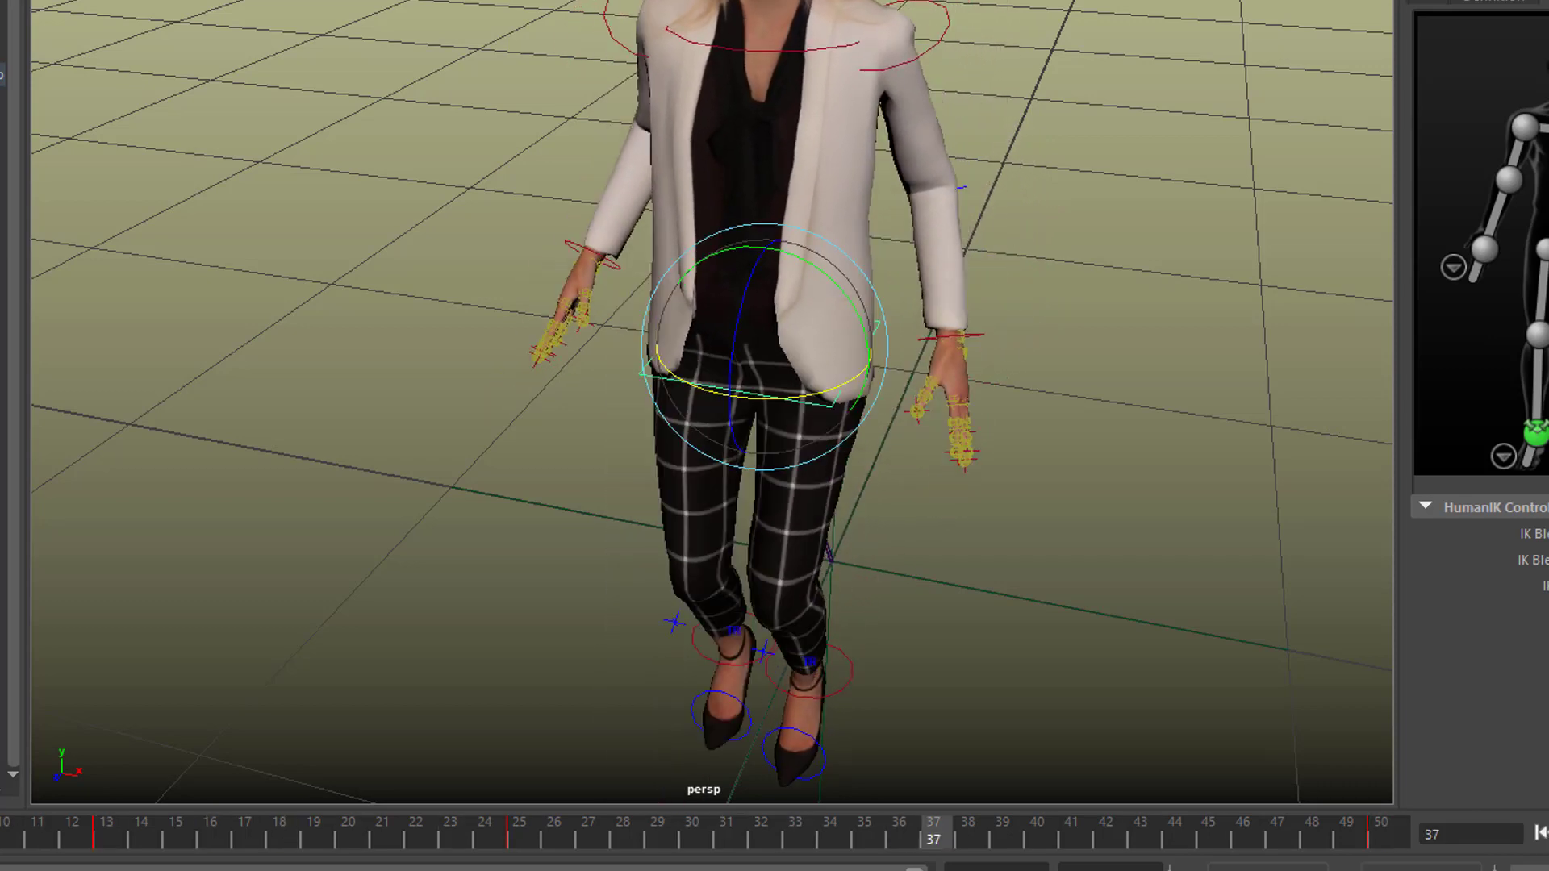
{"action": "left_click", "coordinate": [1542, 833]}
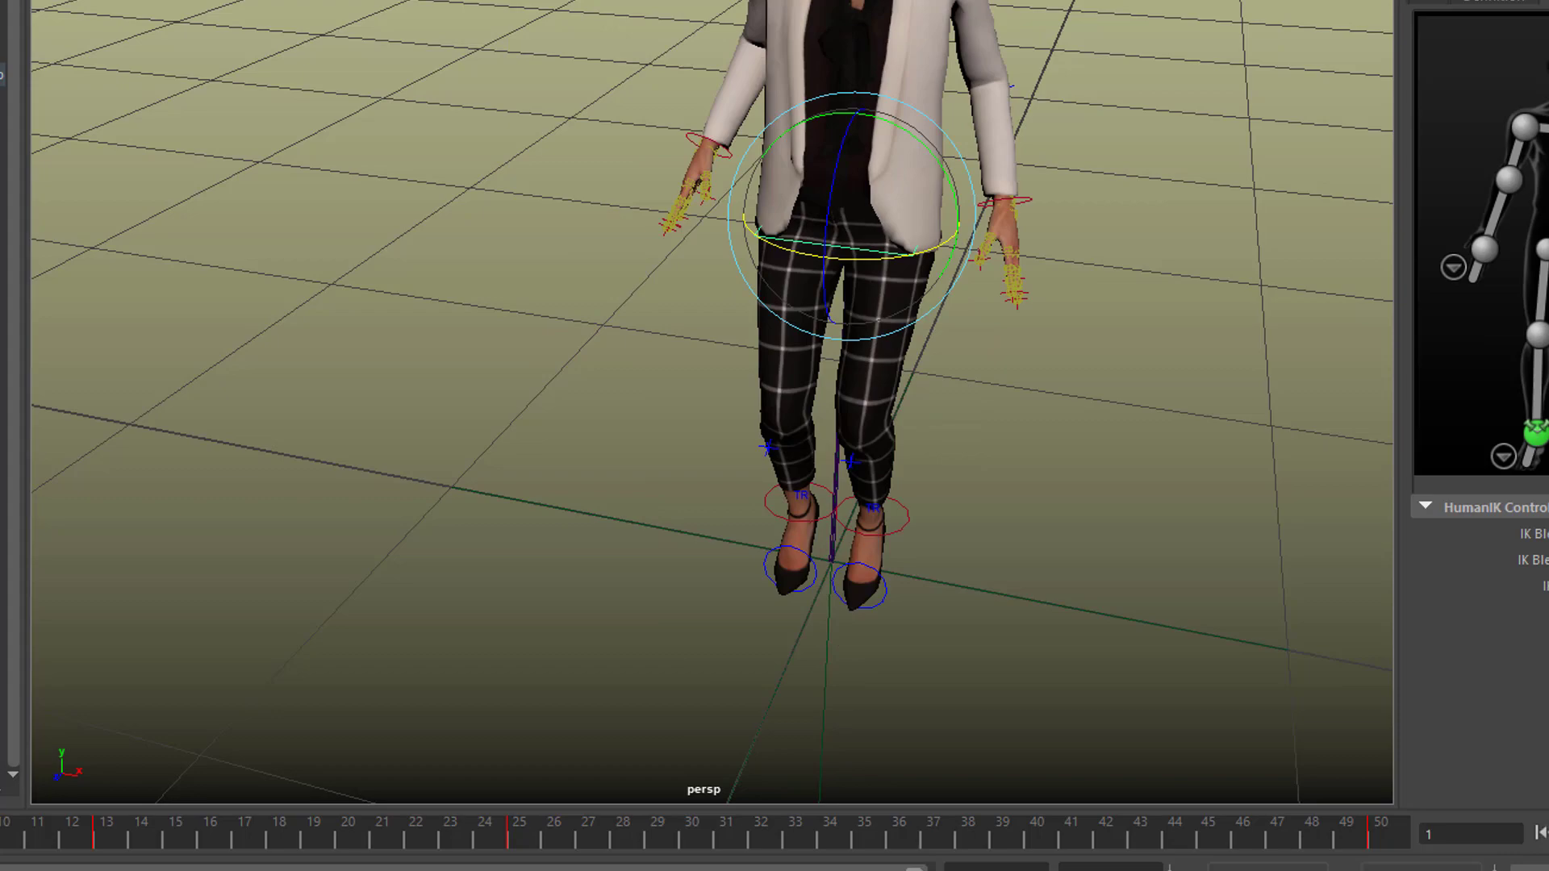
{"action": "key", "text": "alt+v"}
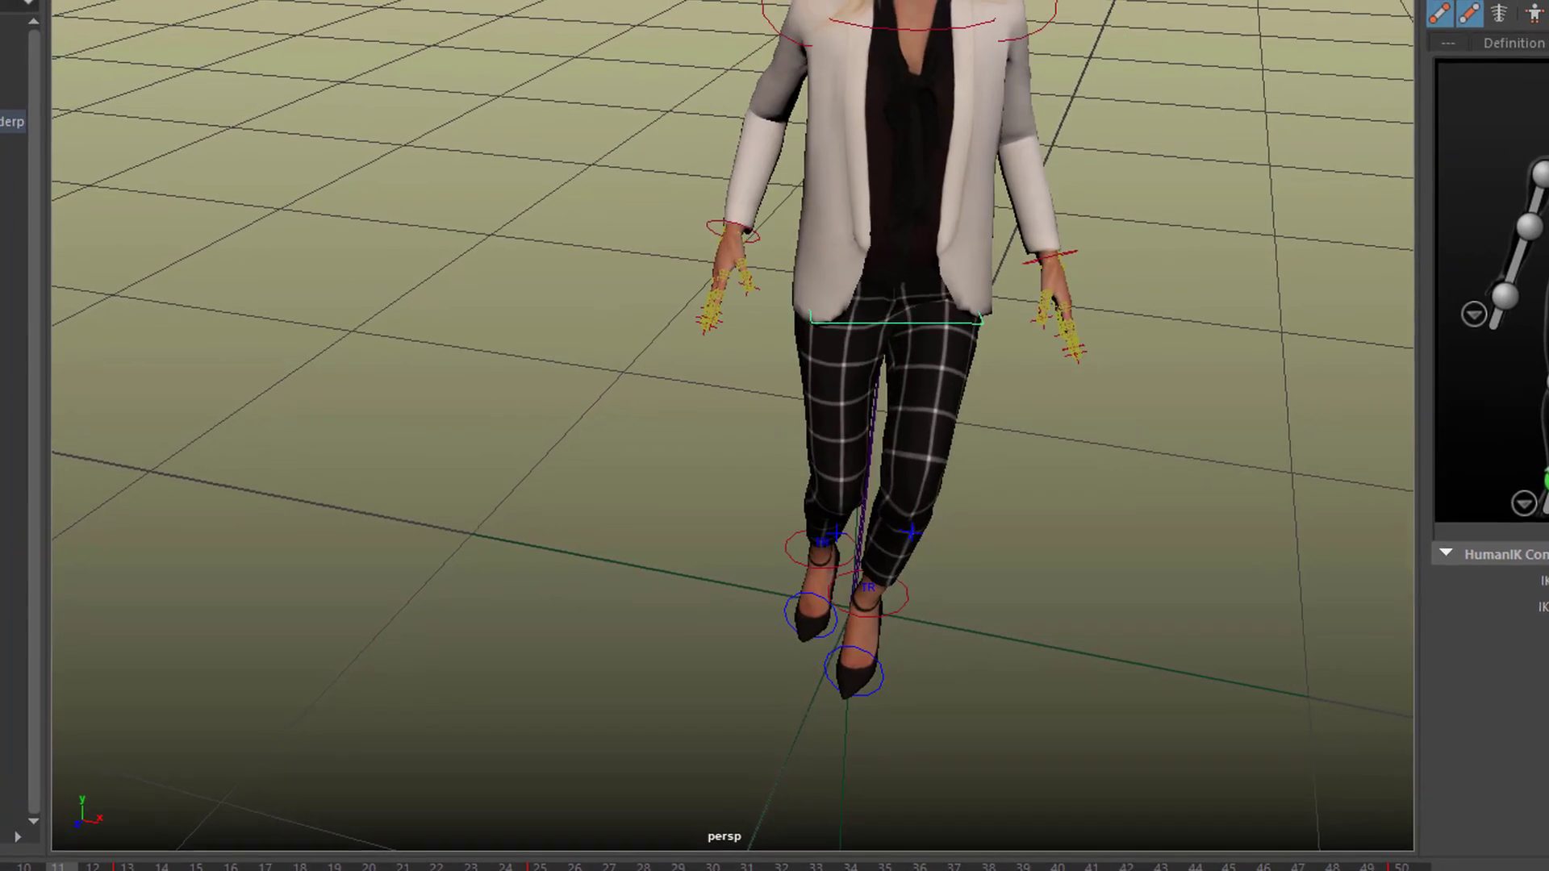
{"action": "key", "text": "alt+v"}
{"action": "left_click_drag", "start_coordinate": [1126, 584], "coordinate": [1099, 601], "text": "alt"}
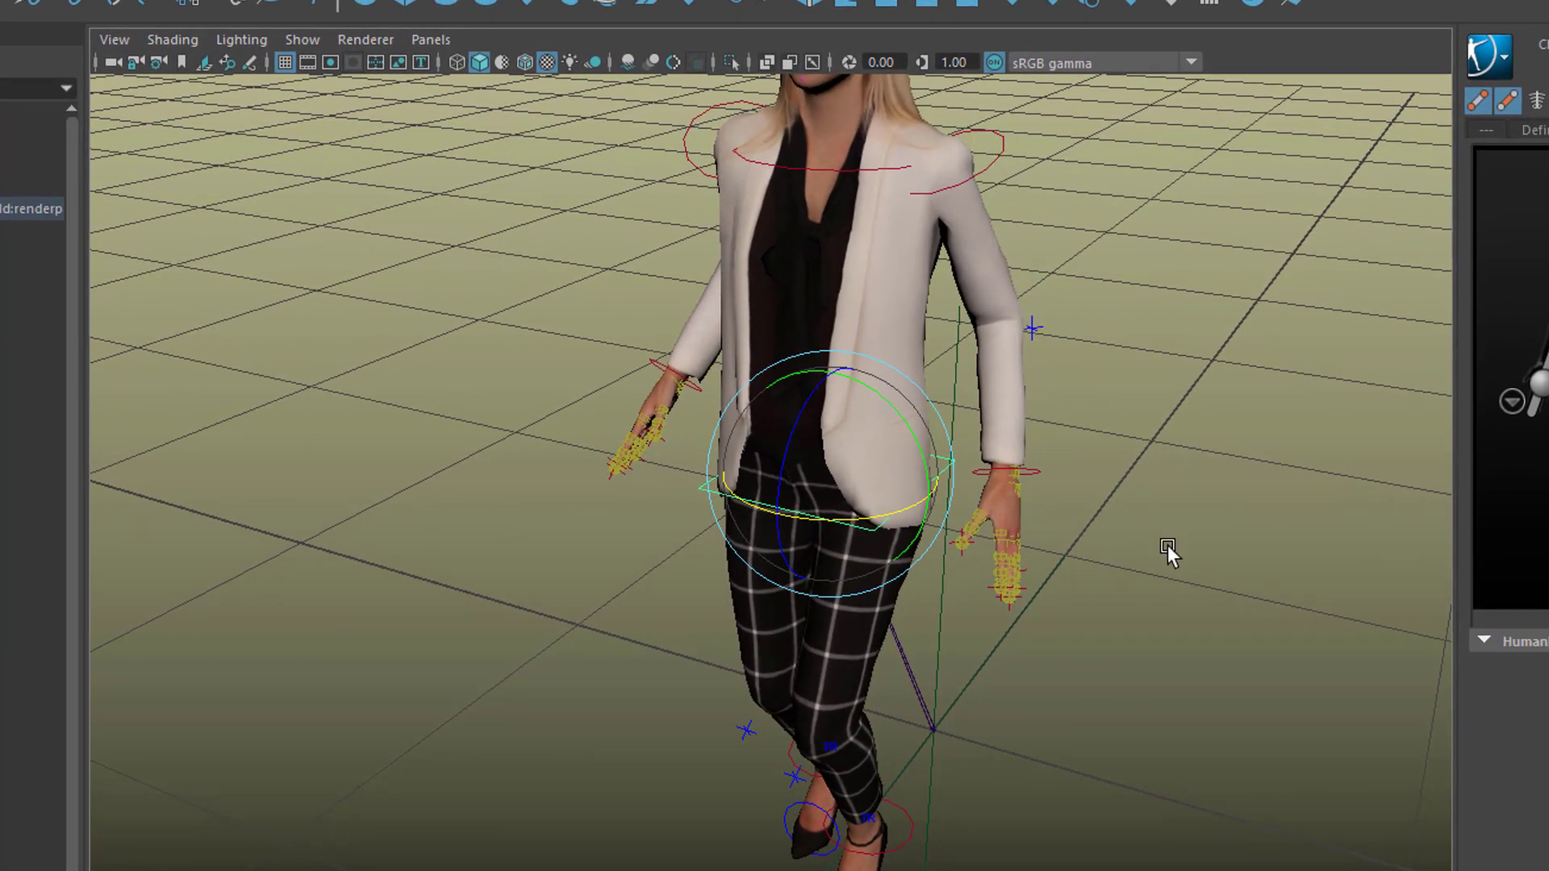
{"action": "right_click_drag", "start_coordinate": [1168, 546], "coordinate": [975, 574], "text": "alt"}
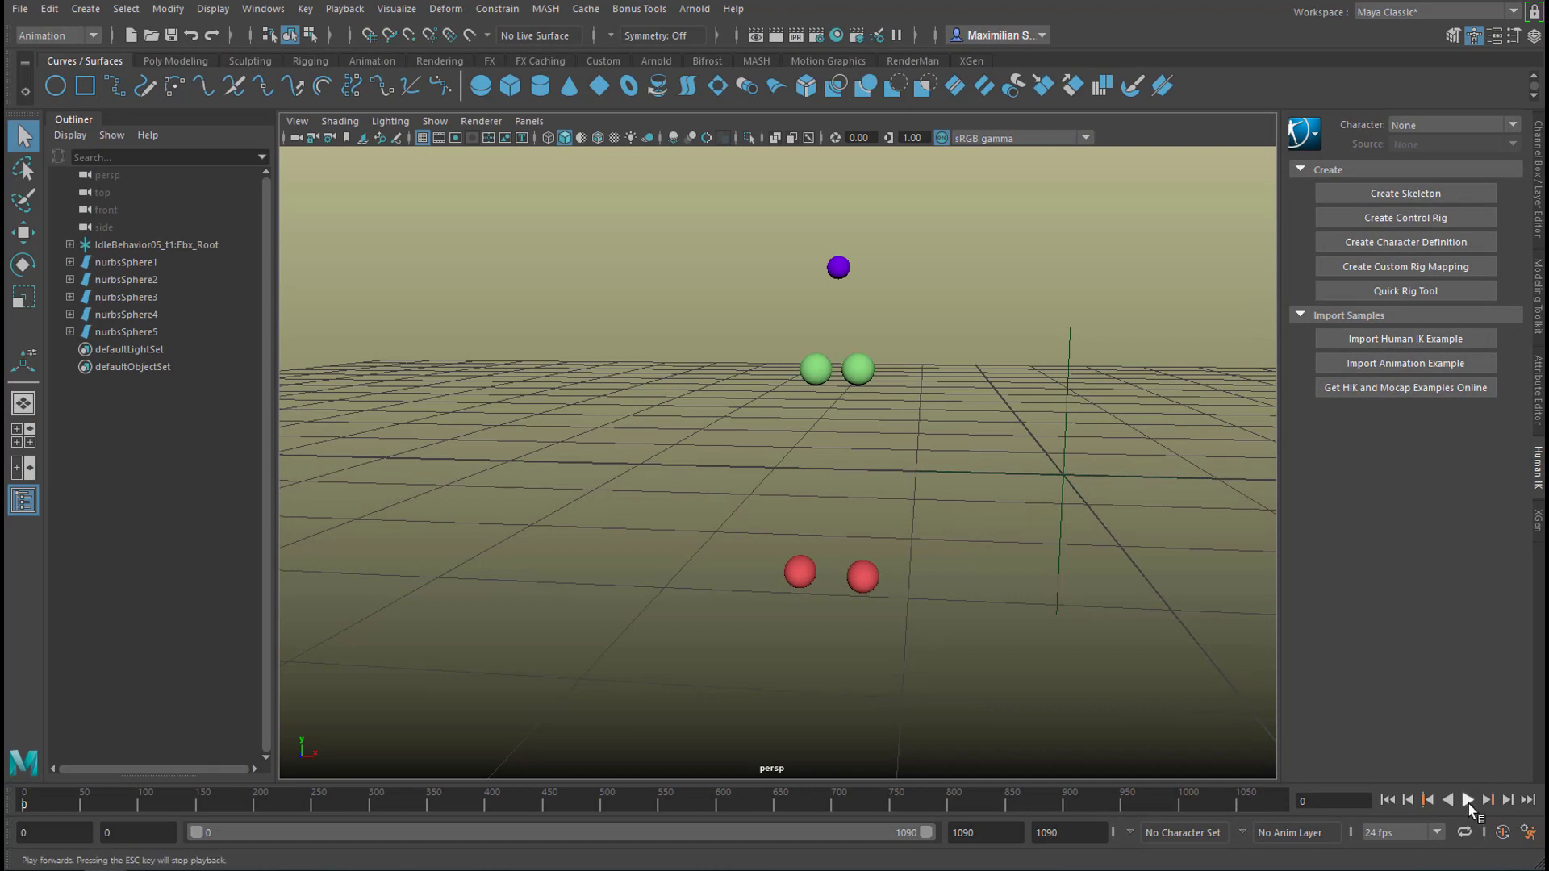
Play the idle motion-capture spheres, display the skeleton joints in the perspective view and play the motion again.
{"action": "left_click", "coordinate": [1469, 802]}
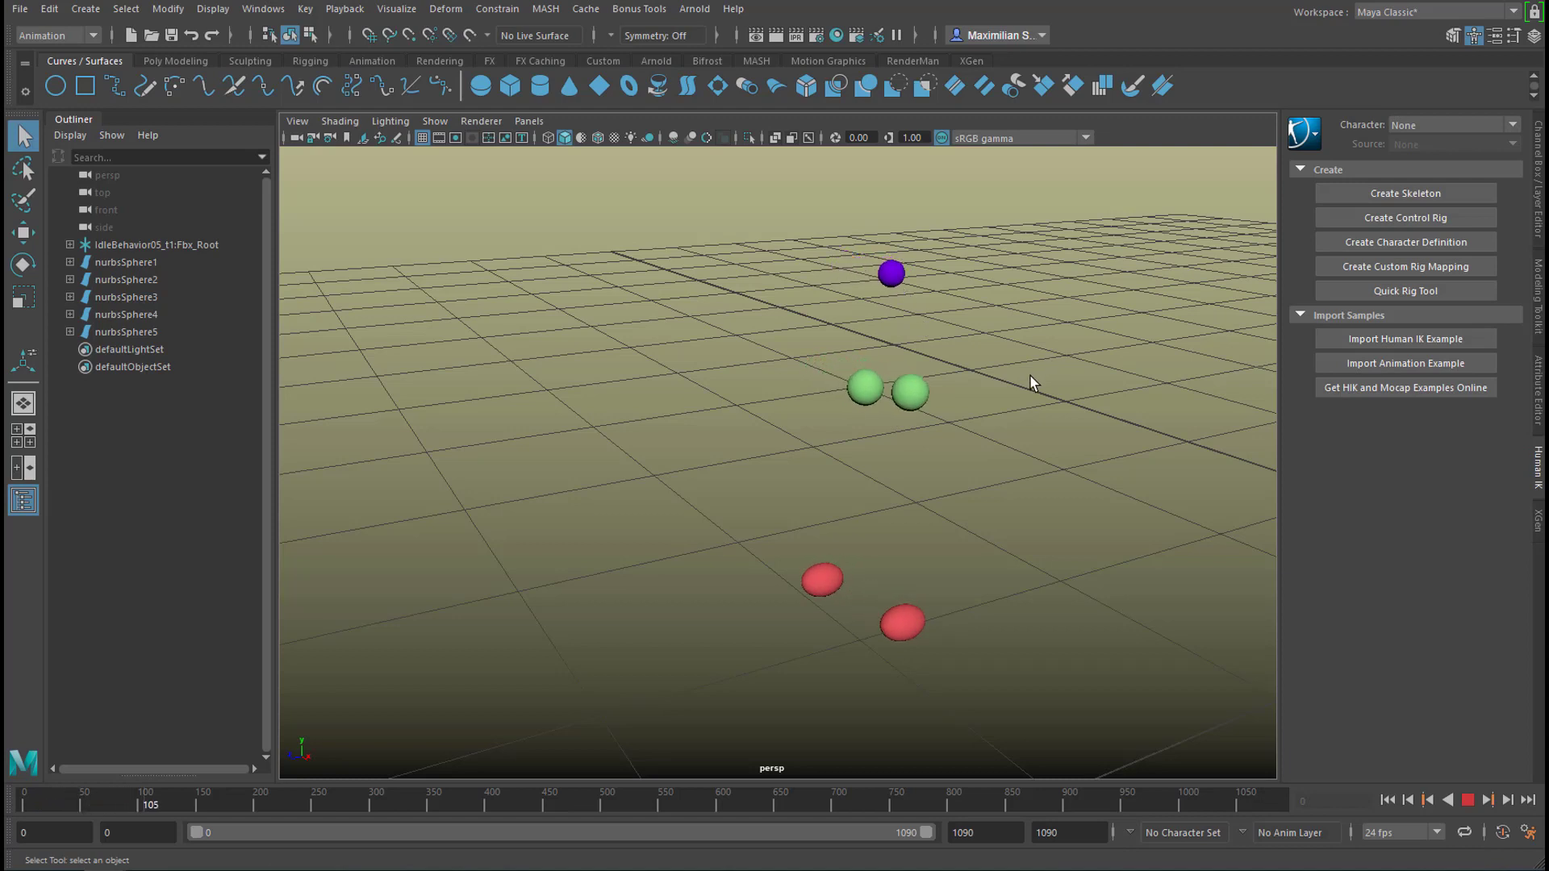
{"action": "left_click", "coordinate": [1469, 801]}
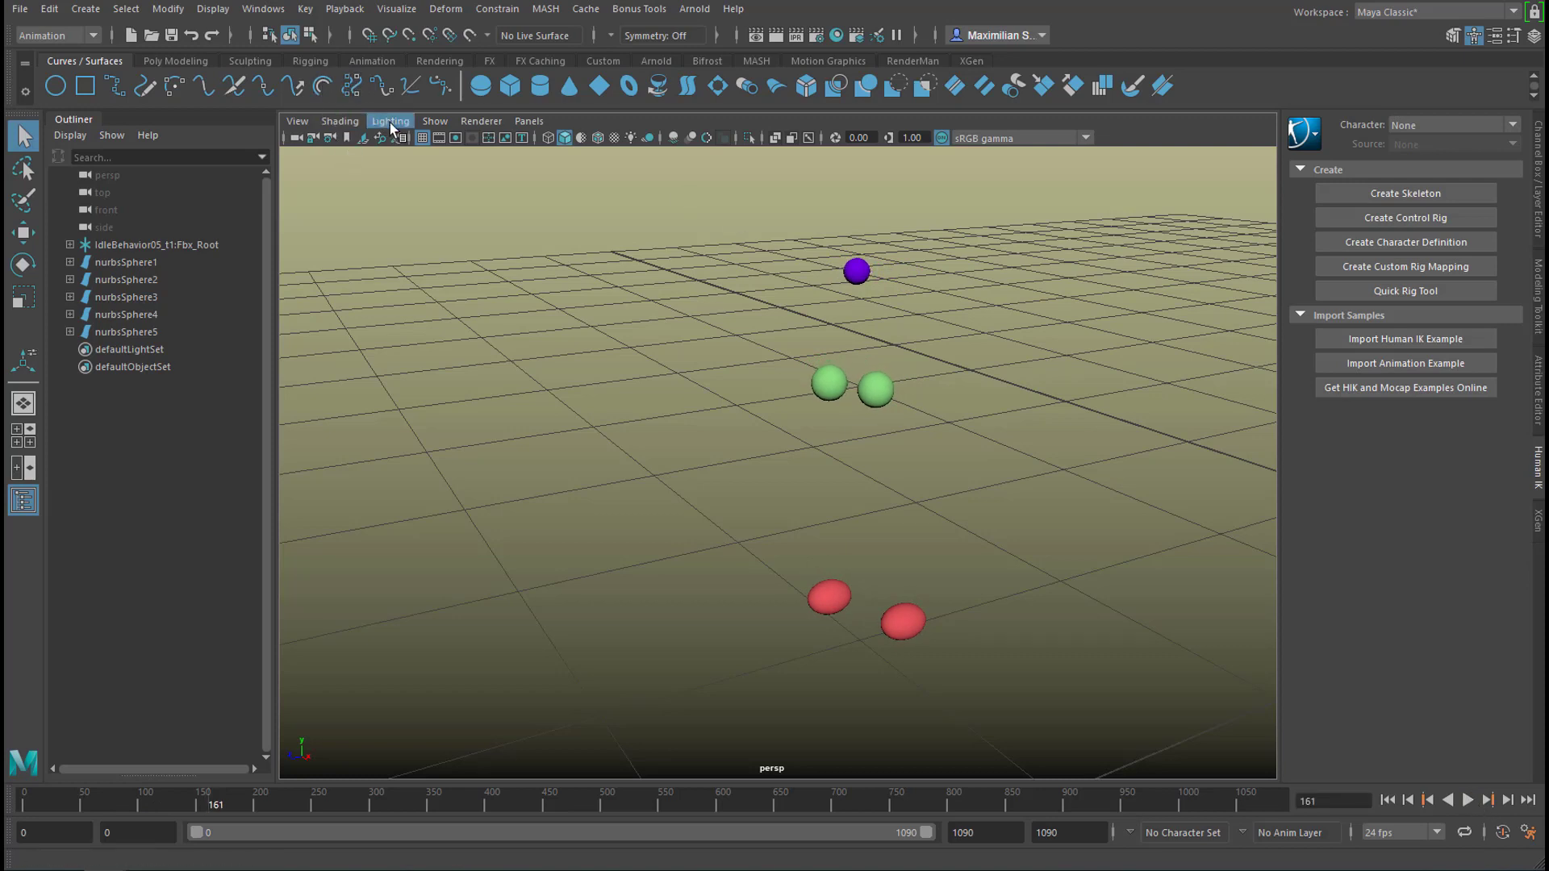
{"action": "left_click", "coordinate": [434, 123]}
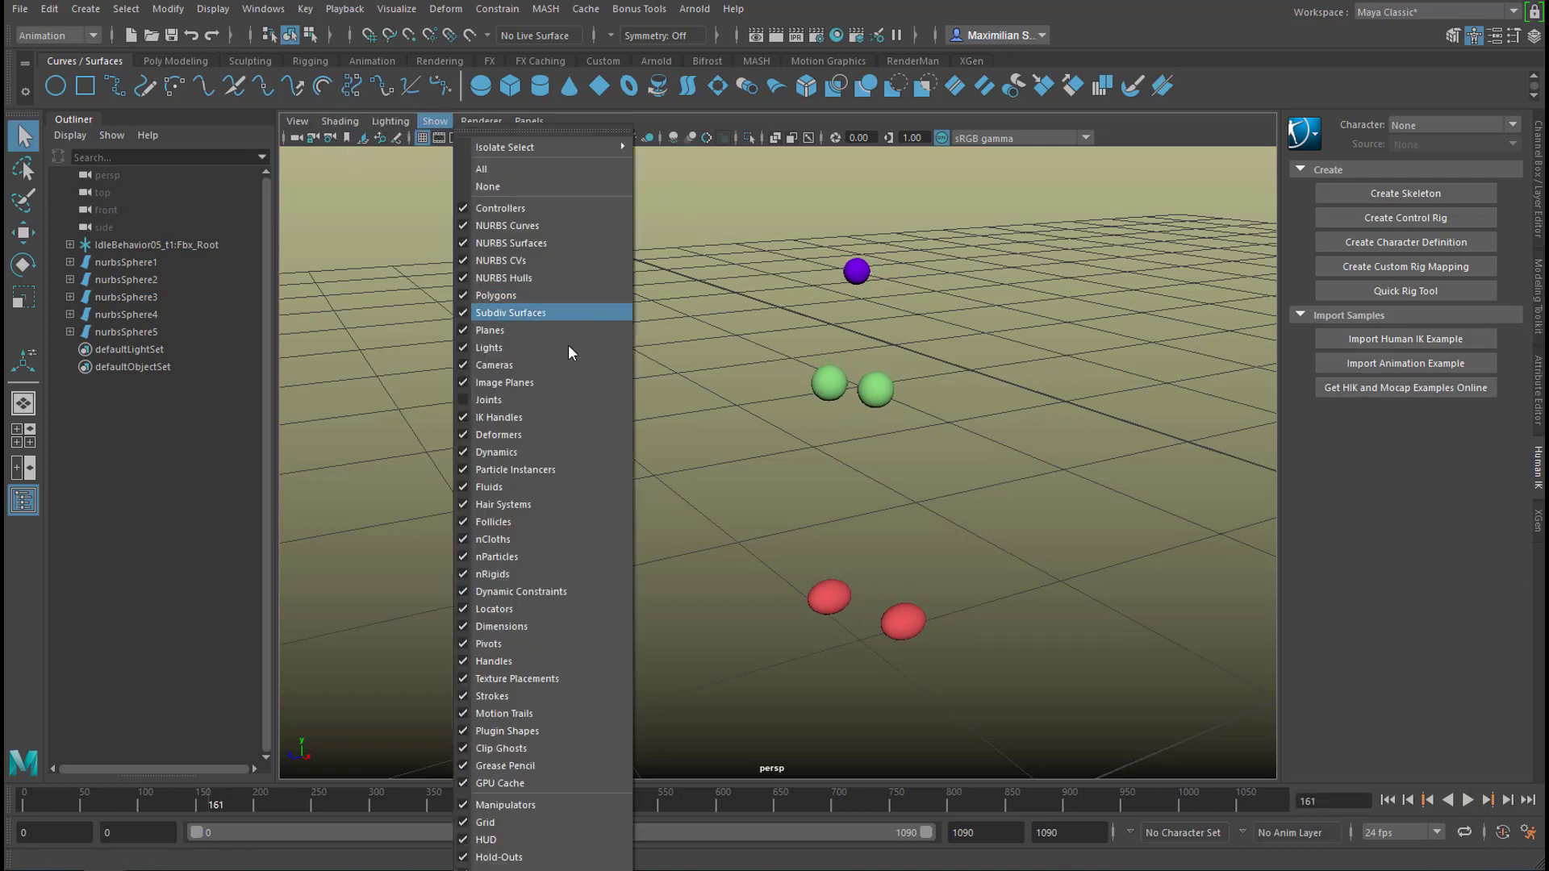
{"action": "left_click", "coordinate": [526, 401]}
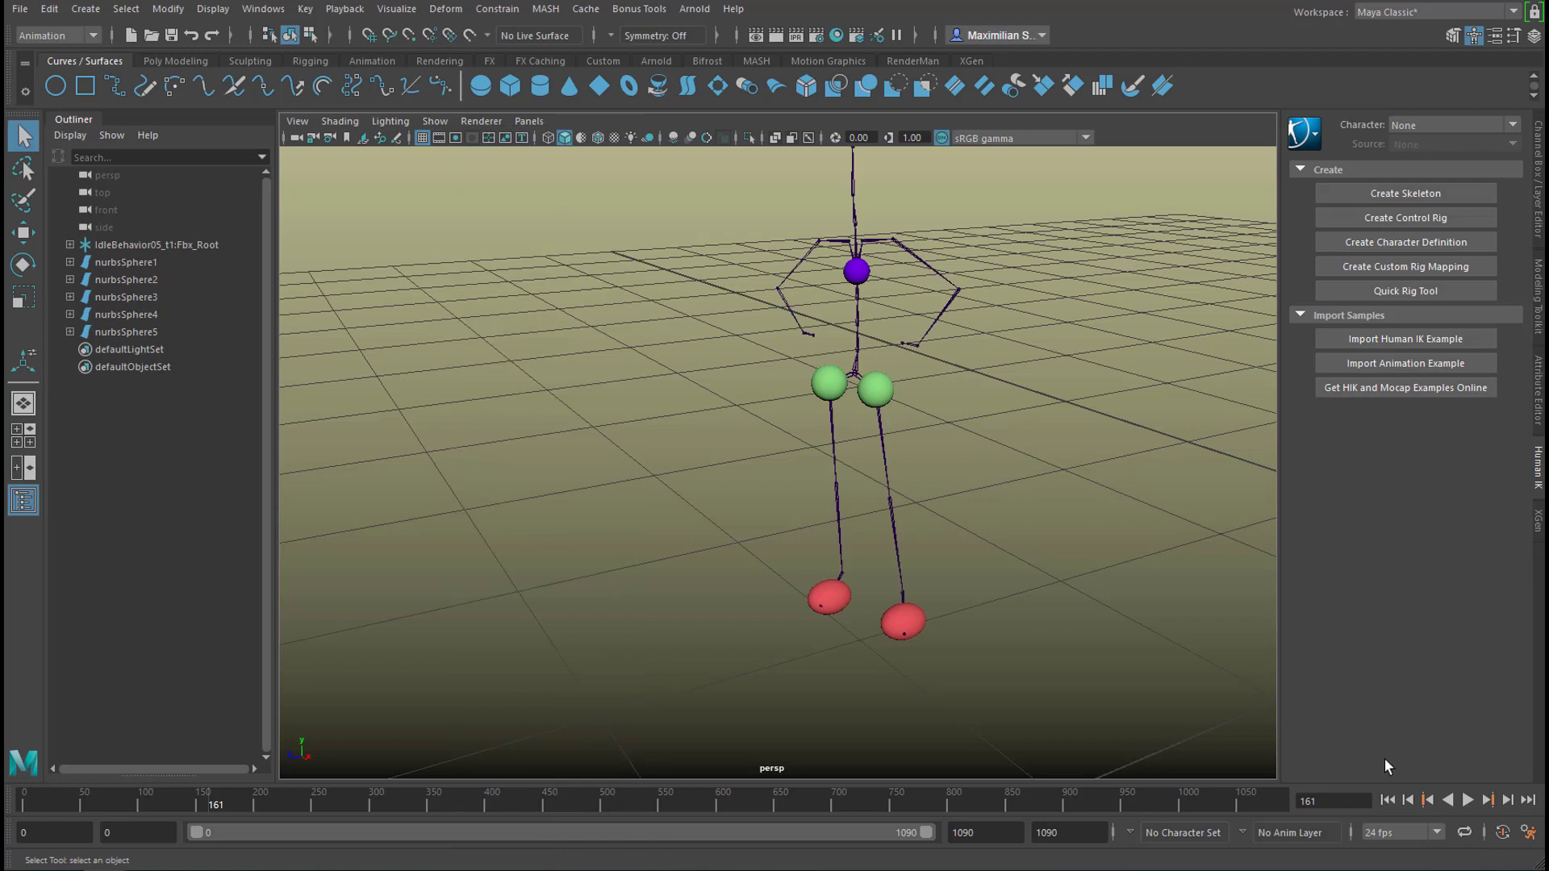
{"action": "left_click", "coordinate": [1469, 800]}
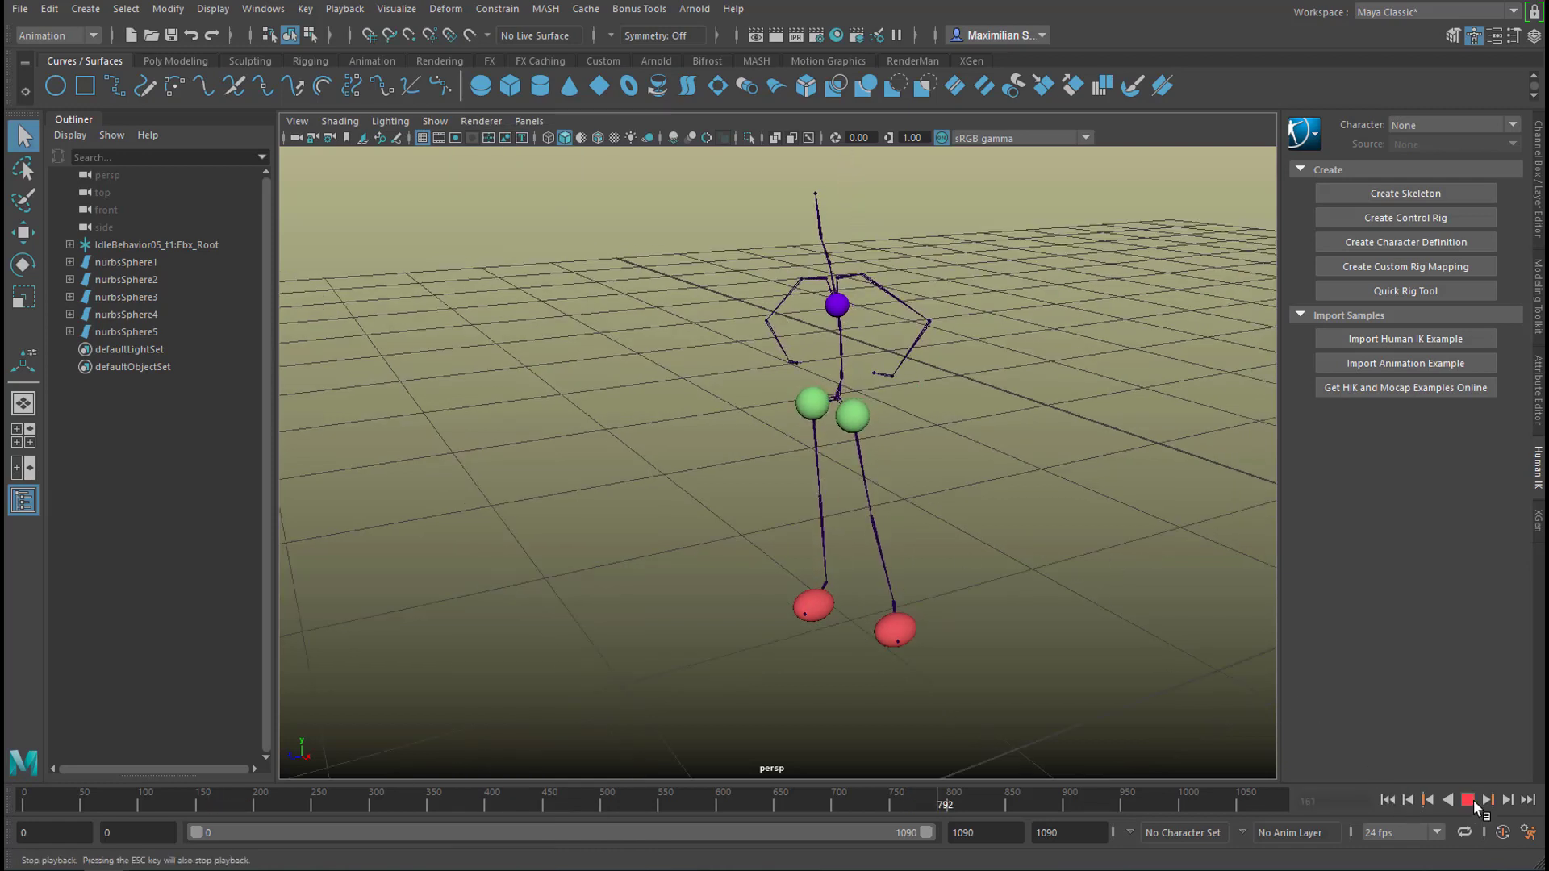
{"action": "left_click", "coordinate": [1468, 801]}
Show the top view full size around the spheres and play the idle motion from frame 0.
{"action": "key", "text": "space"}
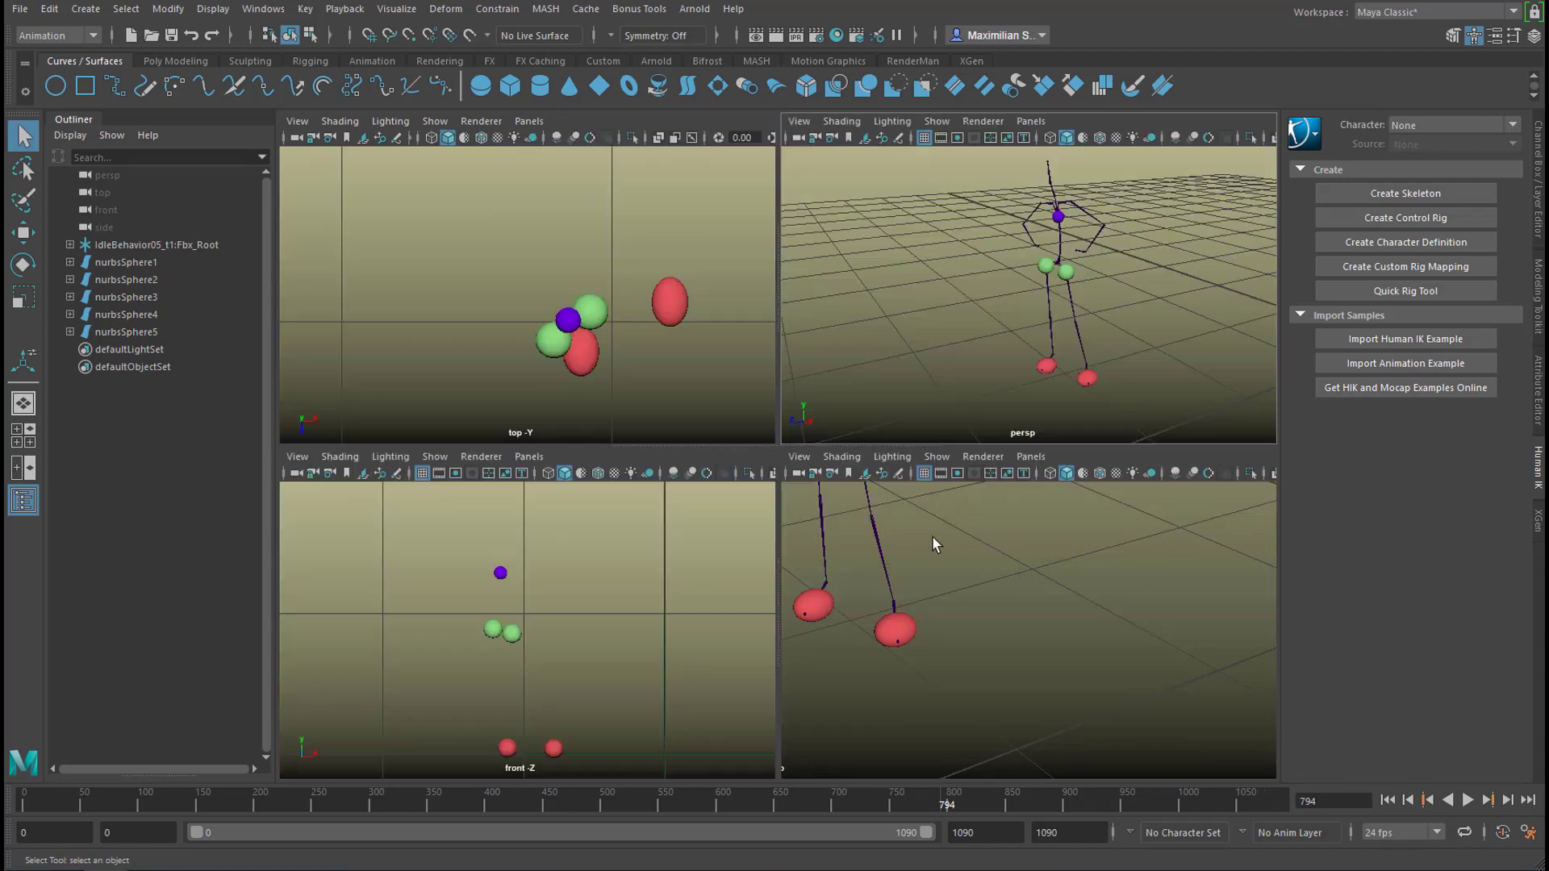
{"action": "key", "text": "space"}
{"action": "middle_click_drag", "start_coordinate": [894, 515], "coordinate": [696, 437], "text": "alt"}
{"action": "right_click_drag", "start_coordinate": [748, 495], "coordinate": [869, 494], "text": "alt"}
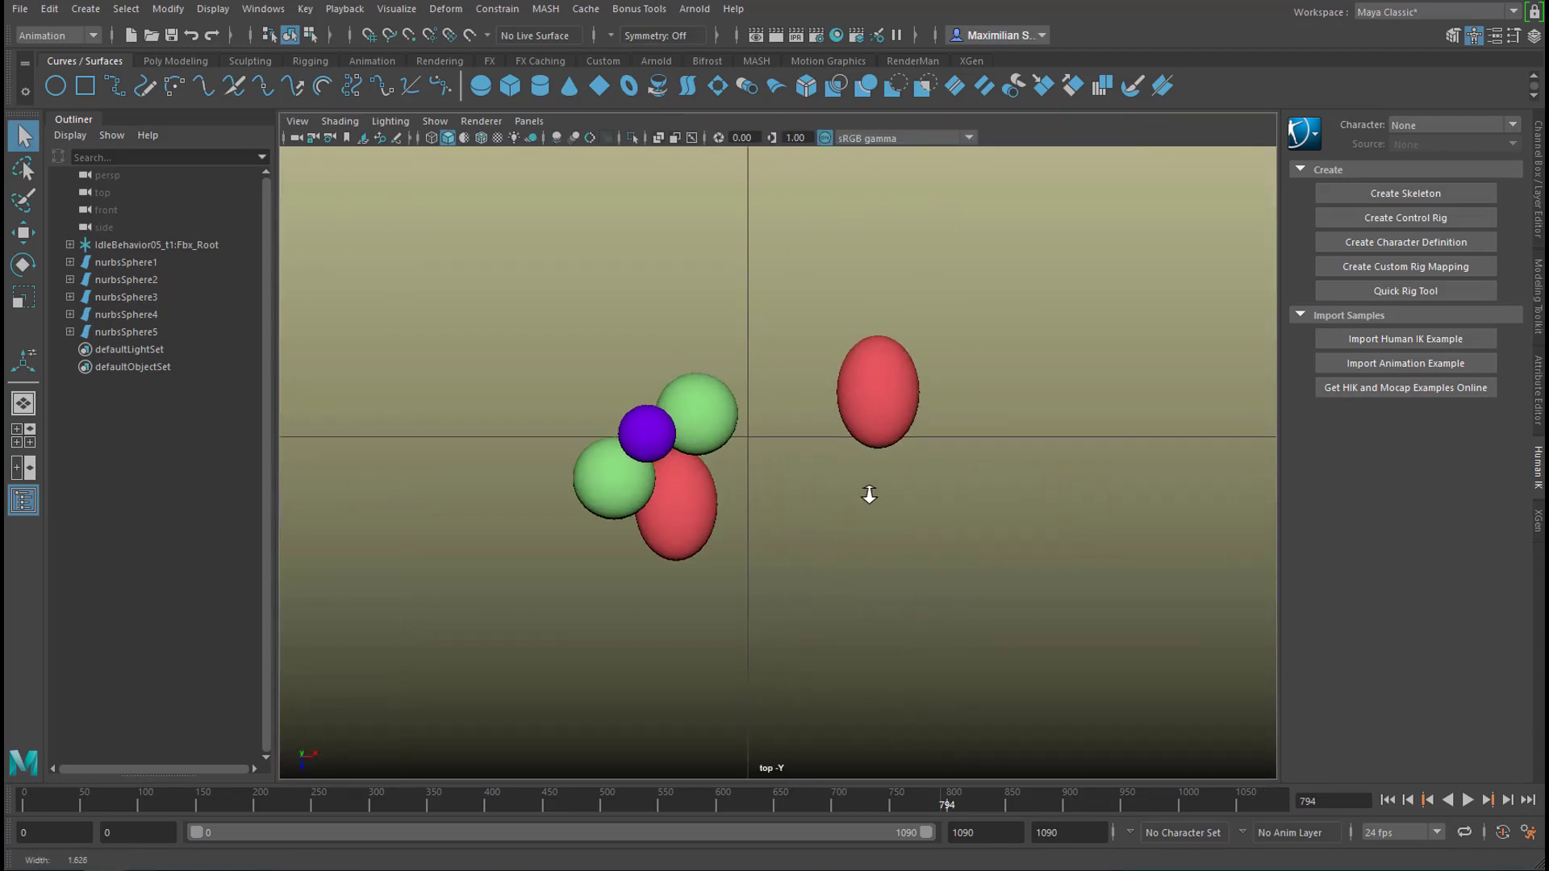
{"action": "left_click", "coordinate": [1389, 801]}
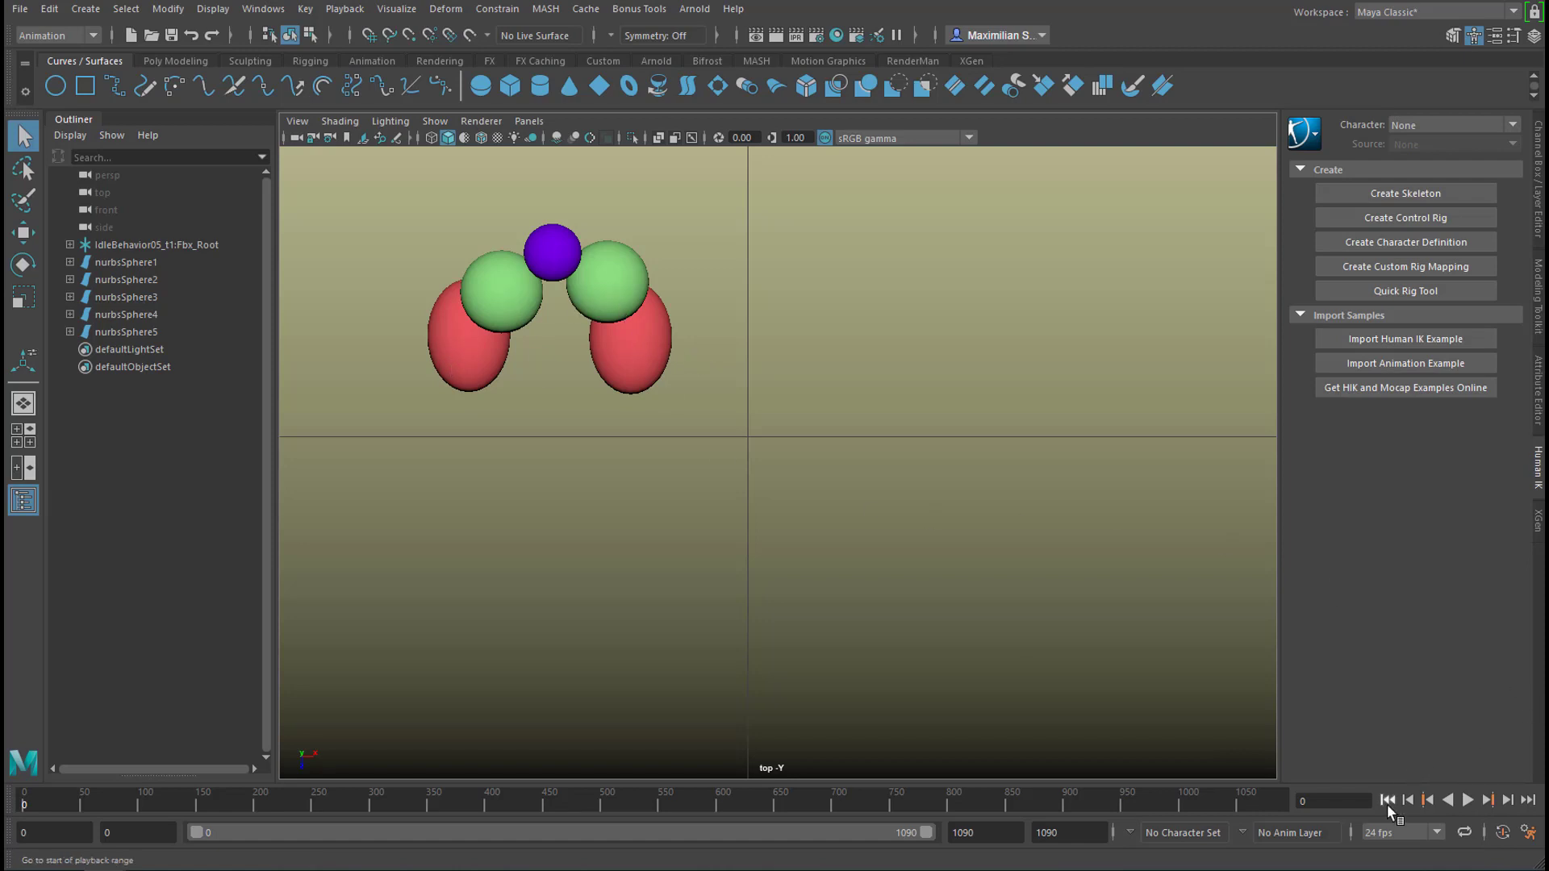
{"action": "left_click", "coordinate": [1467, 800]}
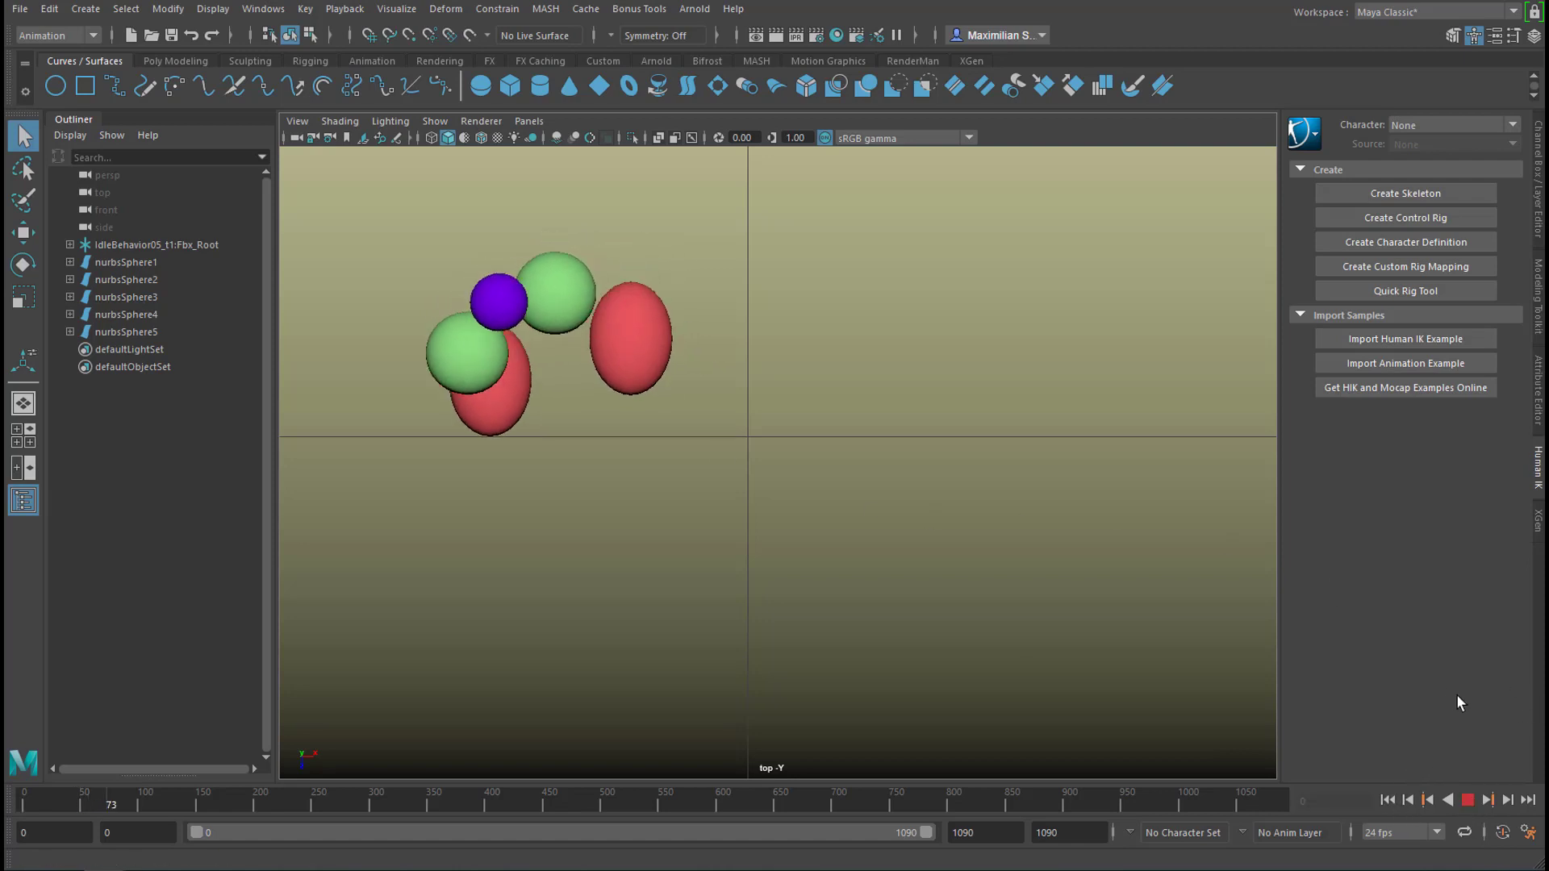
{"action": "left_click", "coordinate": [1467, 801]}
Scrub the timeline in the top view to examine how the hip and chest spheres move relative to the feet.
{"action": "left_click_drag", "start_coordinate": [196, 802], "coordinate": [133, 829]}
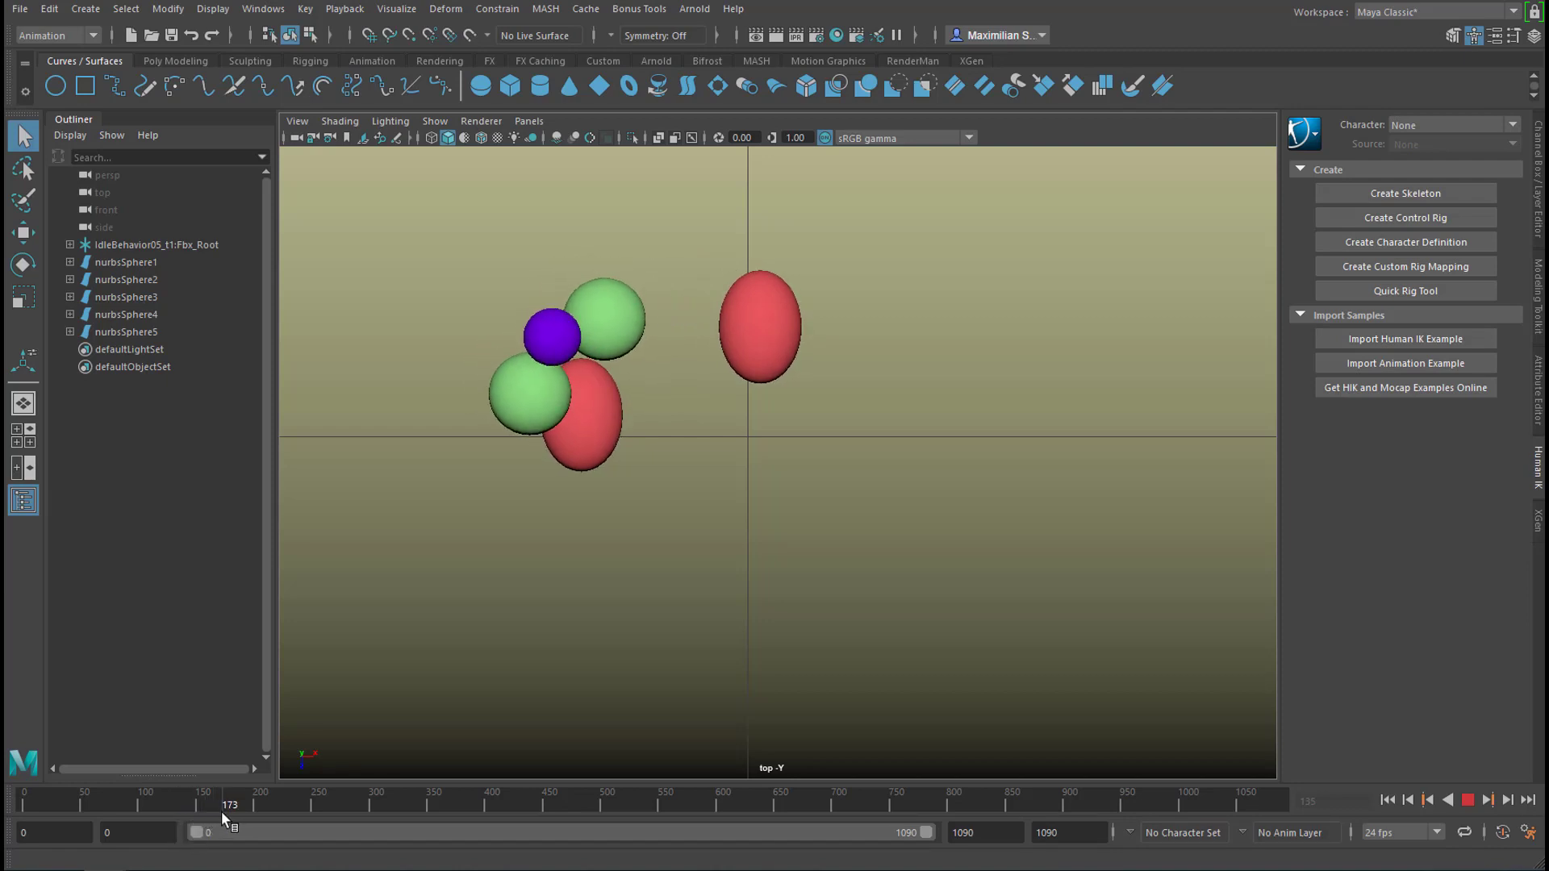
{"action": "key", "text": "Escape"}
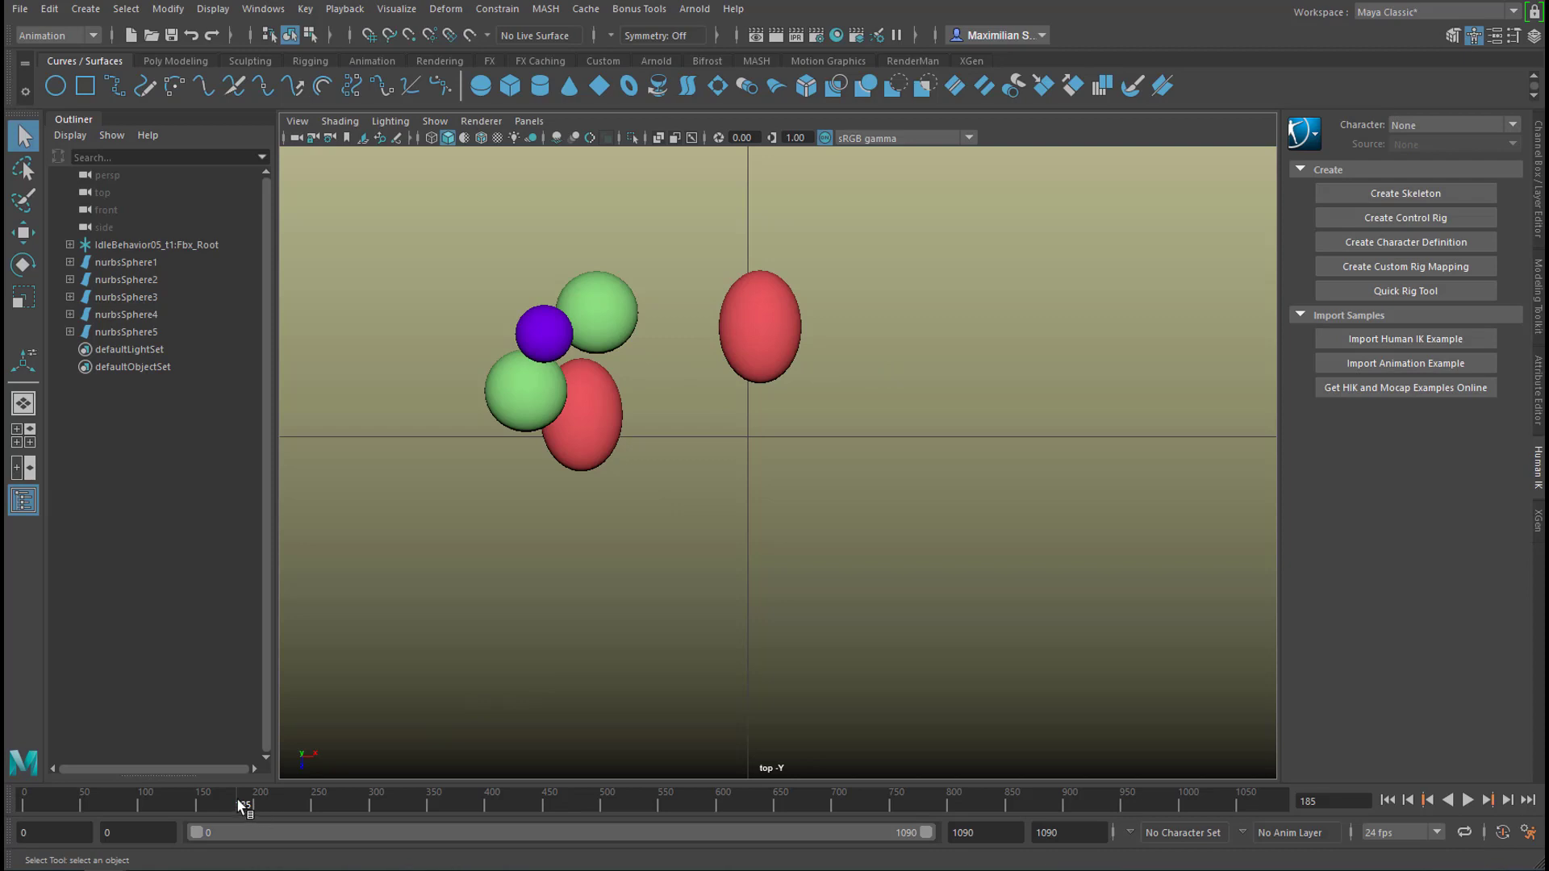
{"action": "mouse_move", "coordinate": [238, 800]}
{"action": "left_mouse_down"}
{"action": "mouse_move", "coordinate": [359, 825]}
{"action": "mouse_move", "coordinate": [686, 811]}
{"action": "mouse_move", "coordinate": [627, 815]}
{"action": "left_mouse_up"}
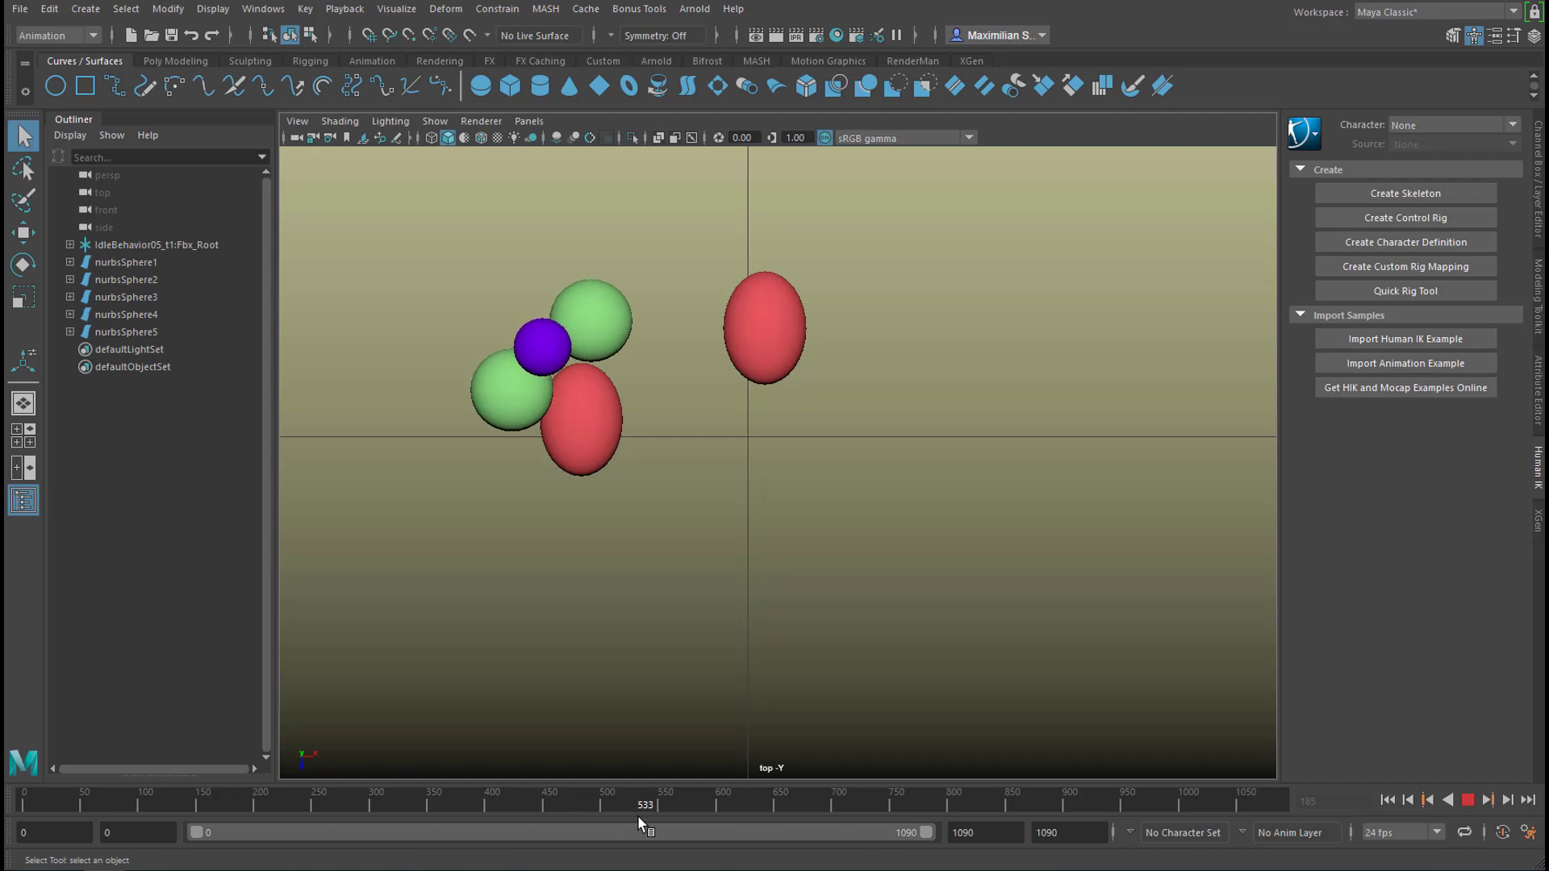
{"action": "left_click_drag", "start_coordinate": [637, 815], "coordinate": [640, 815]}
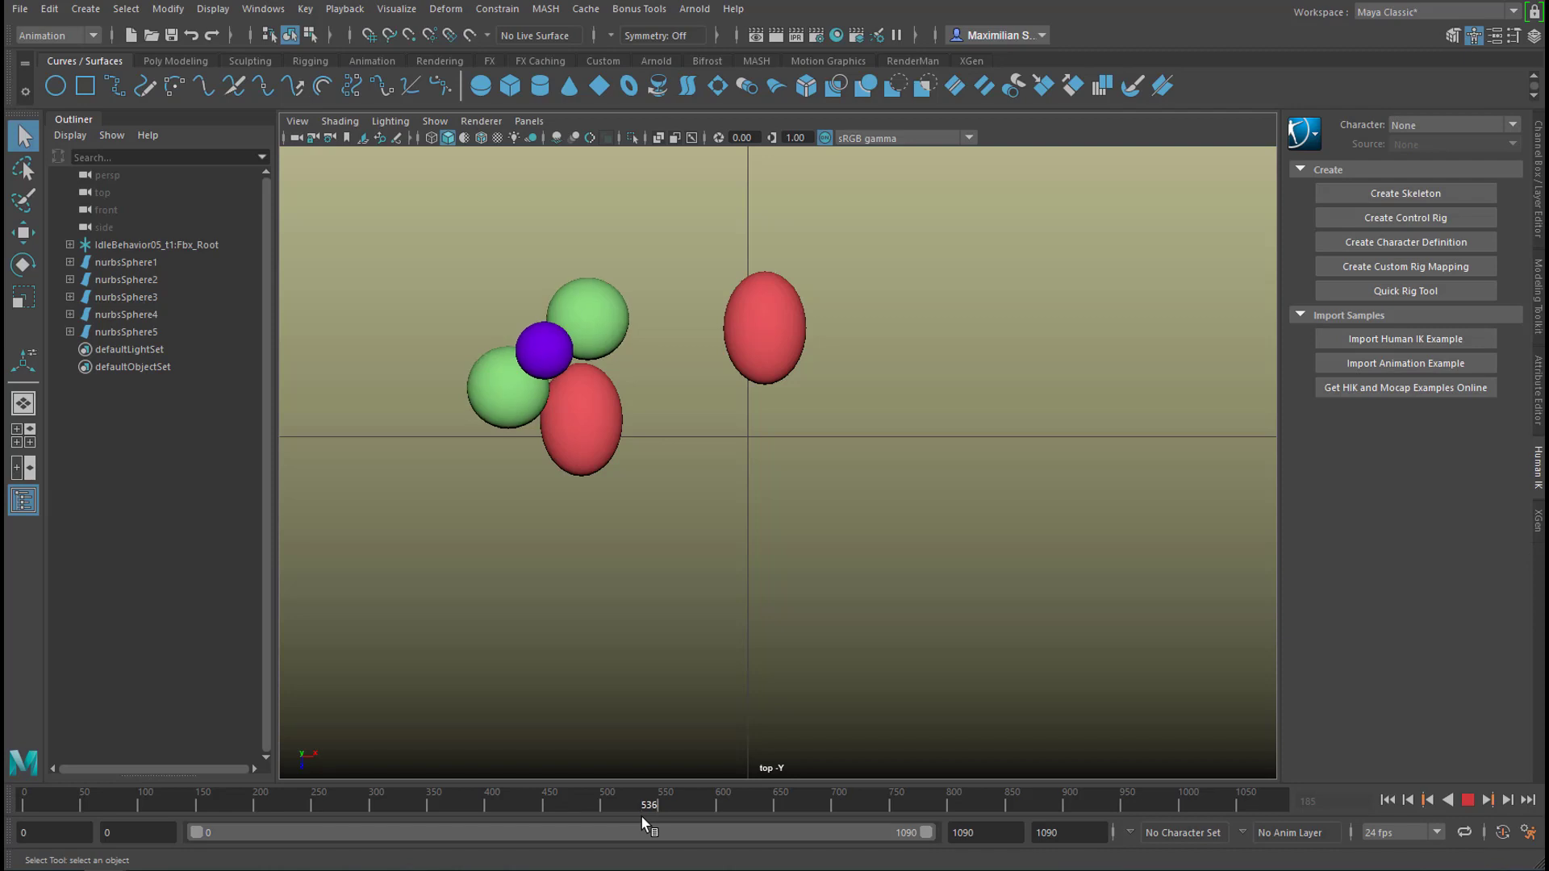
{"action": "left_click_drag", "start_coordinate": [643, 817], "coordinate": [738, 811]}
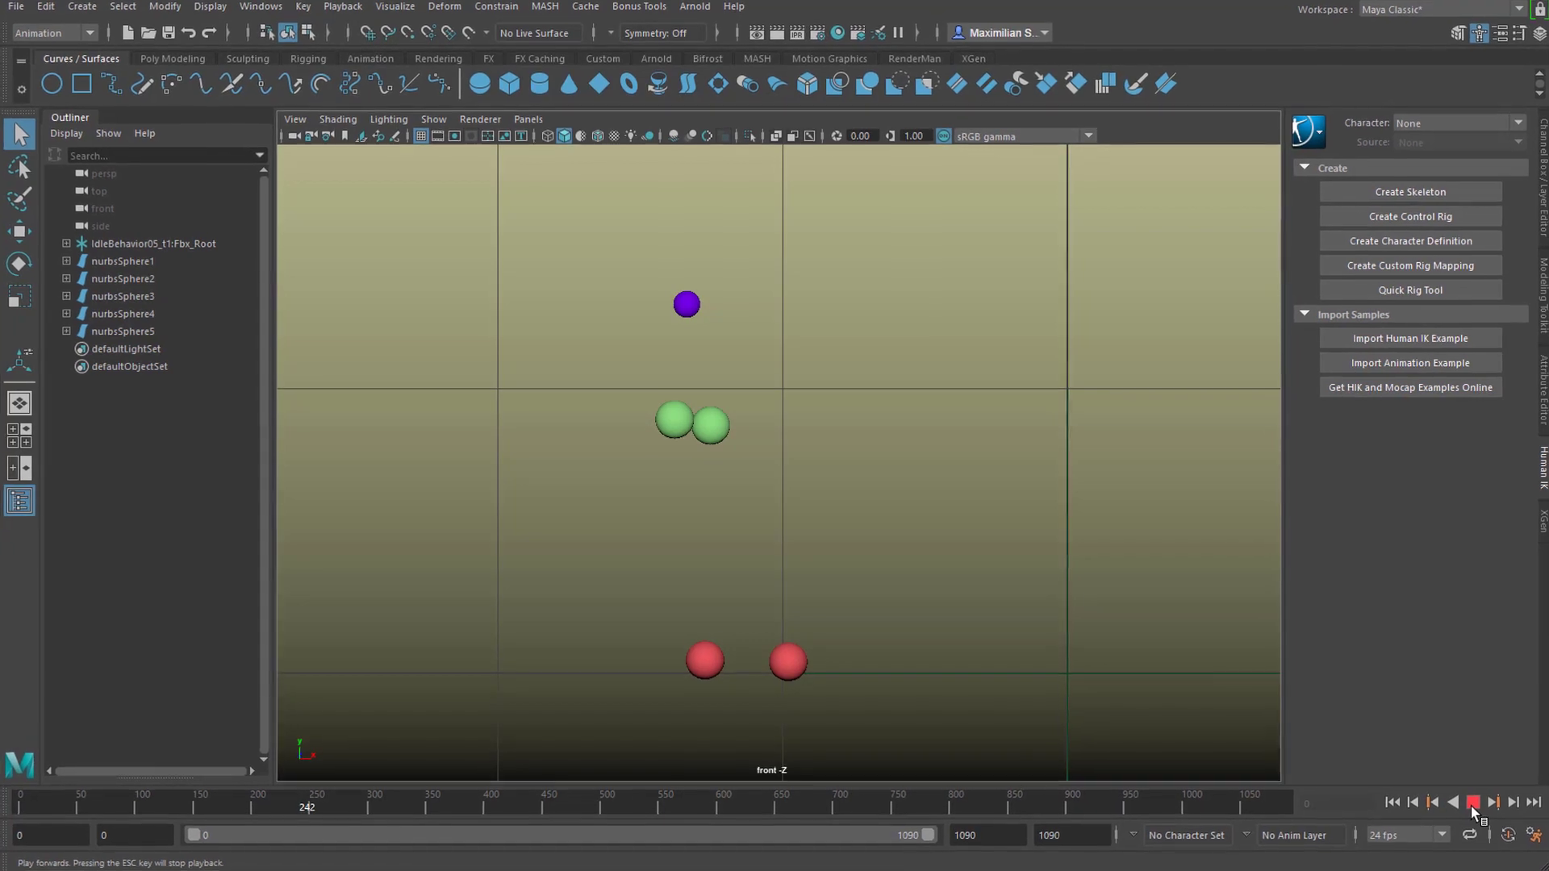
Display the skeleton joints in the front view of the idle motion.
{"action": "left_click", "coordinate": [434, 121]}
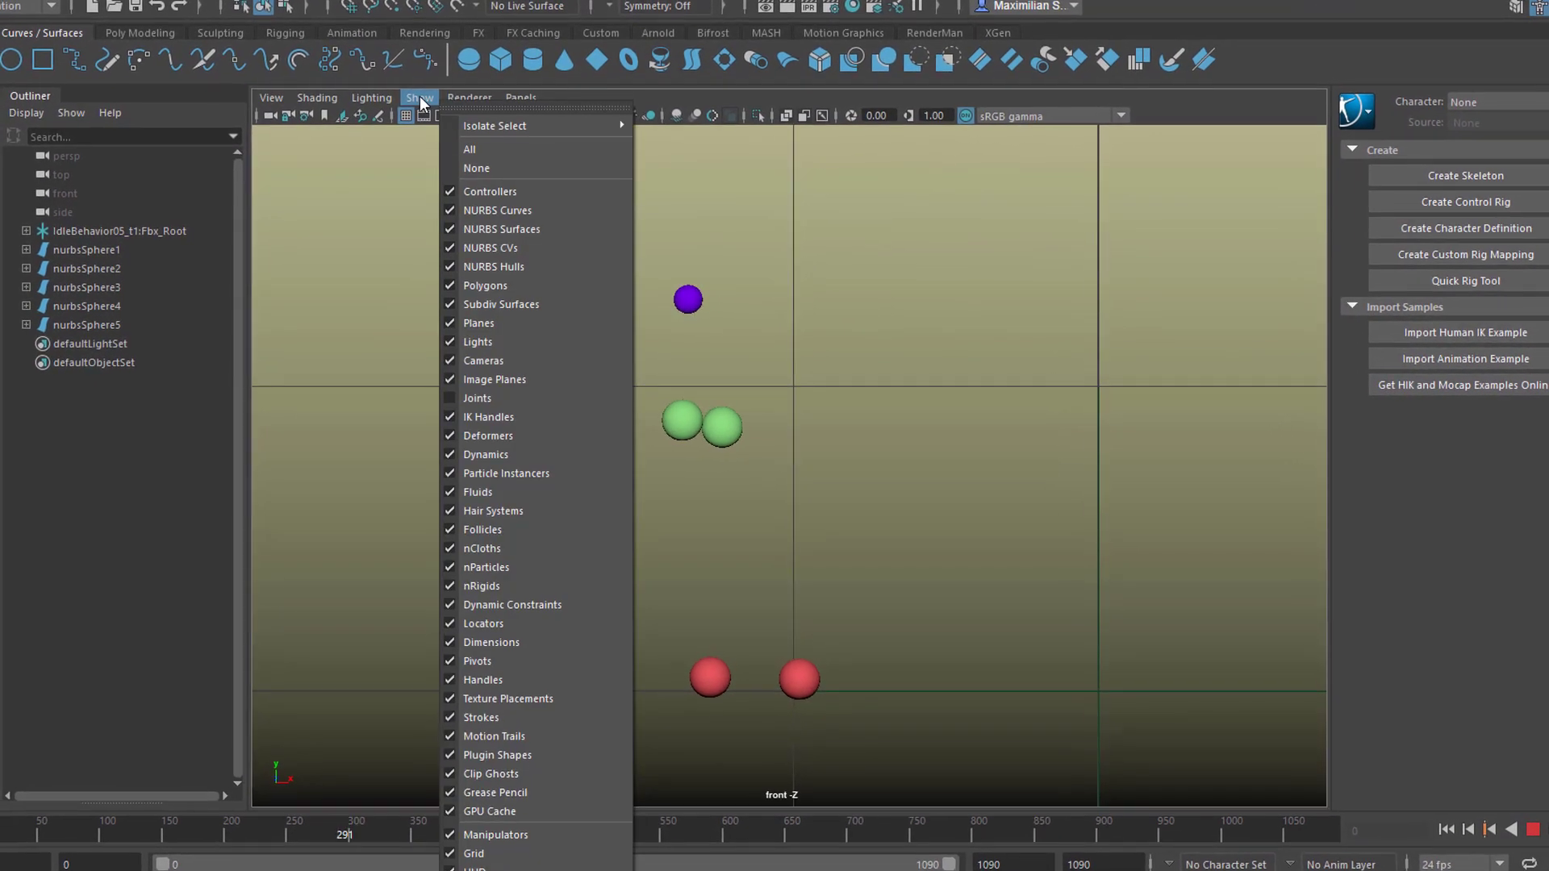
{"action": "left_click", "coordinate": [484, 398]}
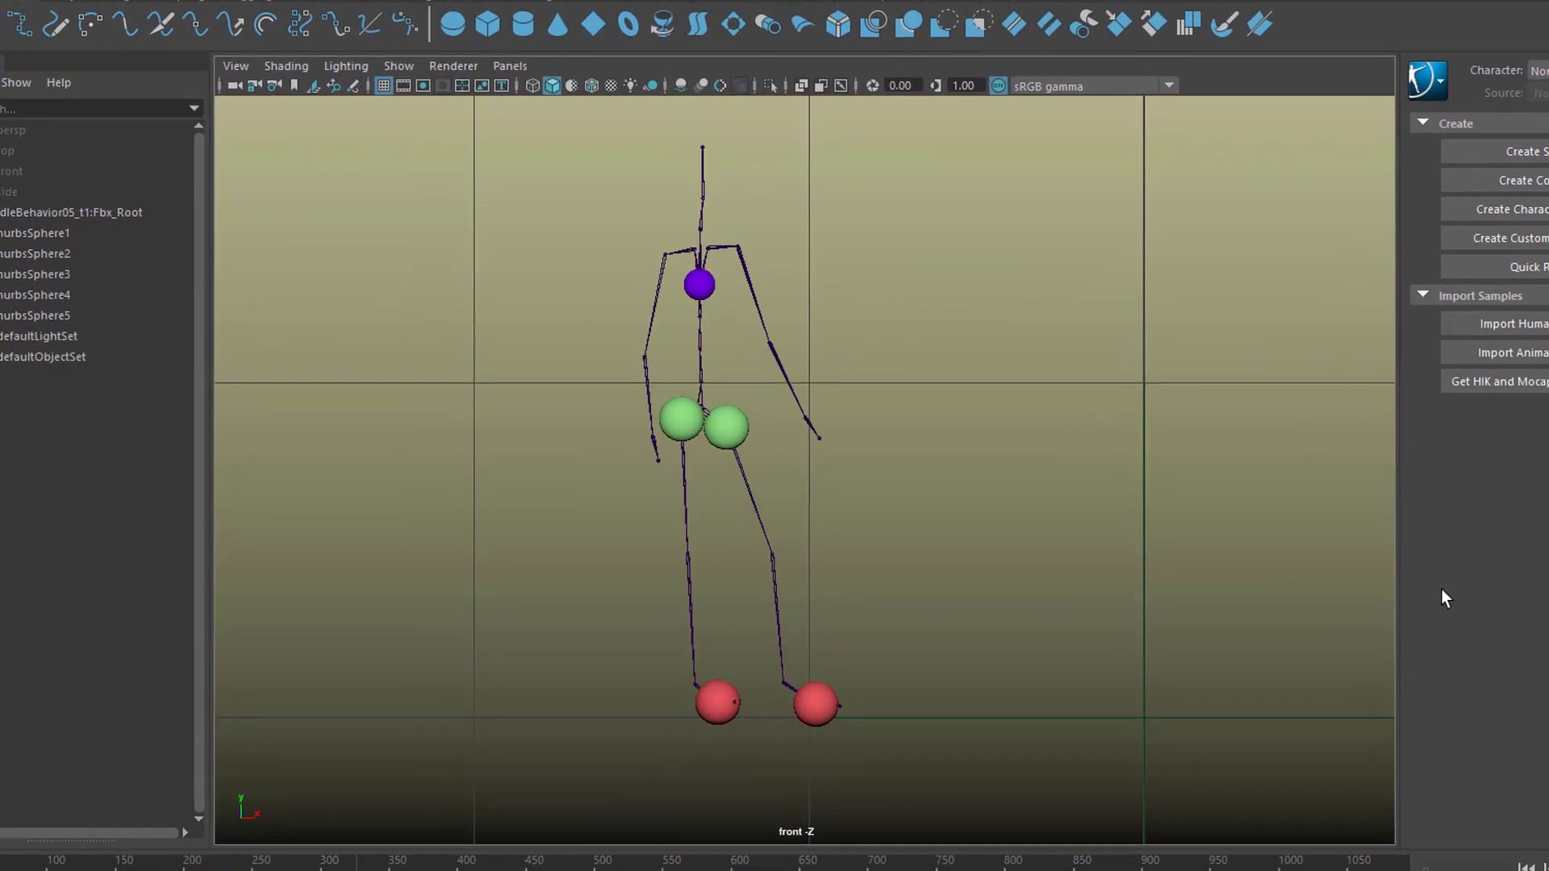